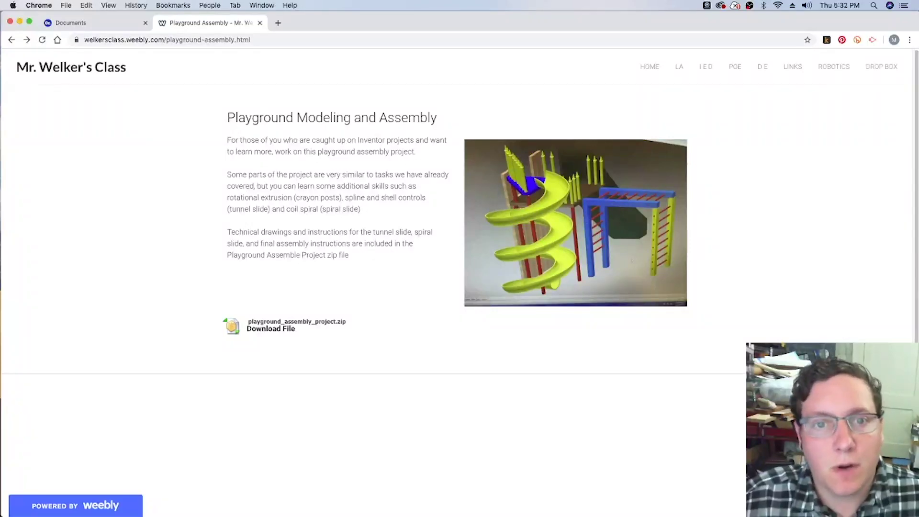
Step: Review the Playground Modeling and Assembly page's heading, project description and model image
left_click_drag(218, 118, 436, 120)
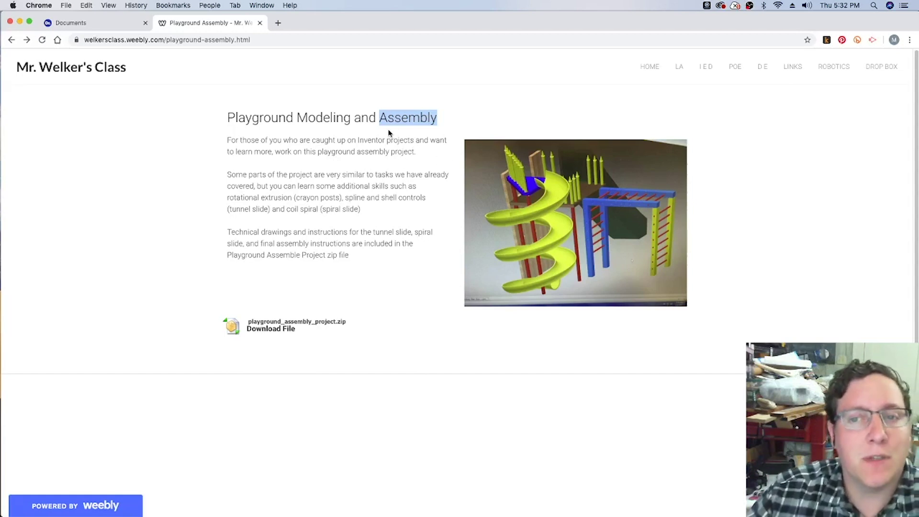
mouse_move(512, 157)
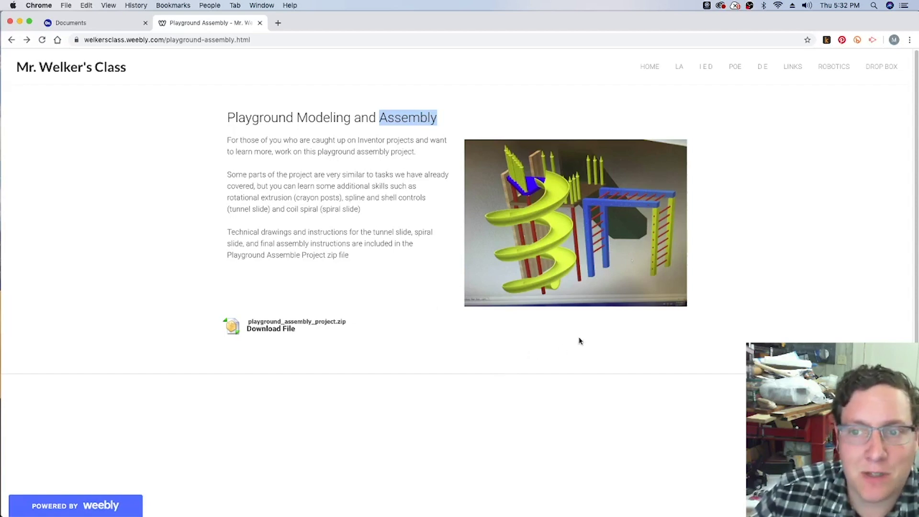
mouse_move(605, 288)
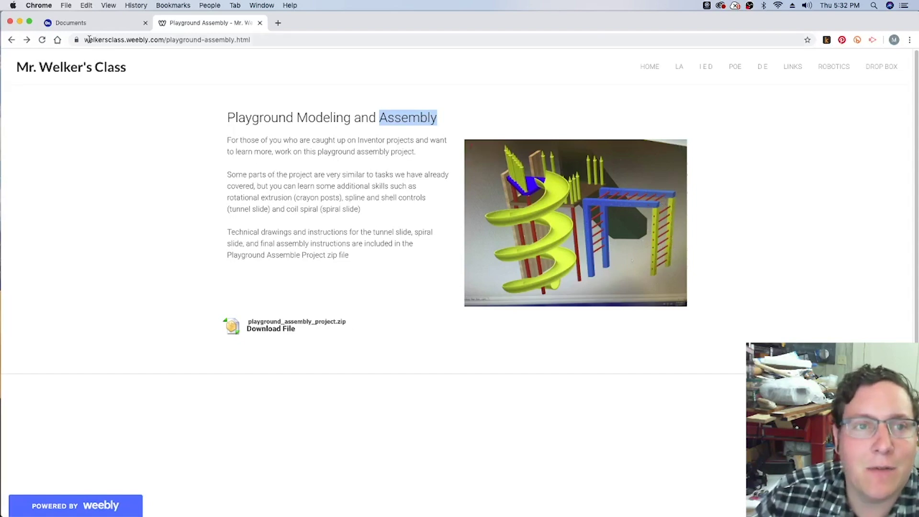
Step: Open the Monkey Pole document from the Playground Project documents list
left_click(79, 24)
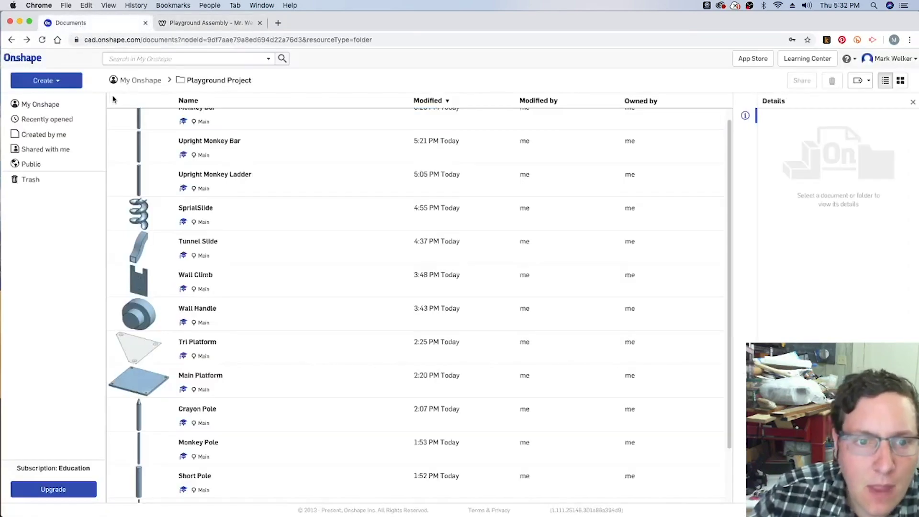
scroll(207, 302, "up", 1)
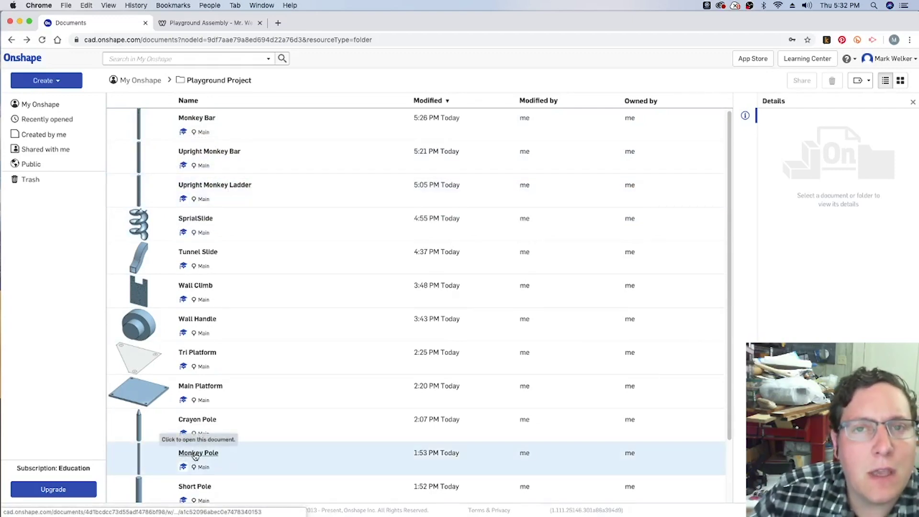
left_click(195, 456)
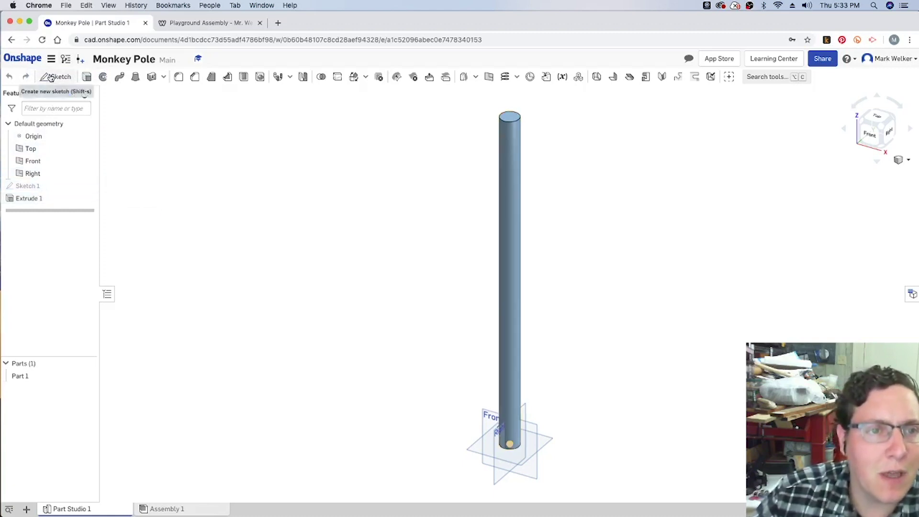
Step: Save Monkey Pole as version V1 and close the document
left_click(66, 60)
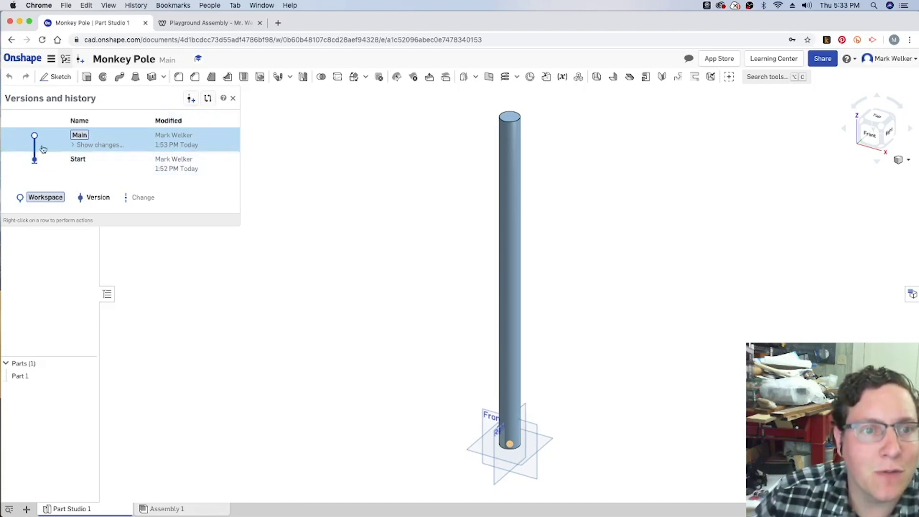
left_click(76, 146)
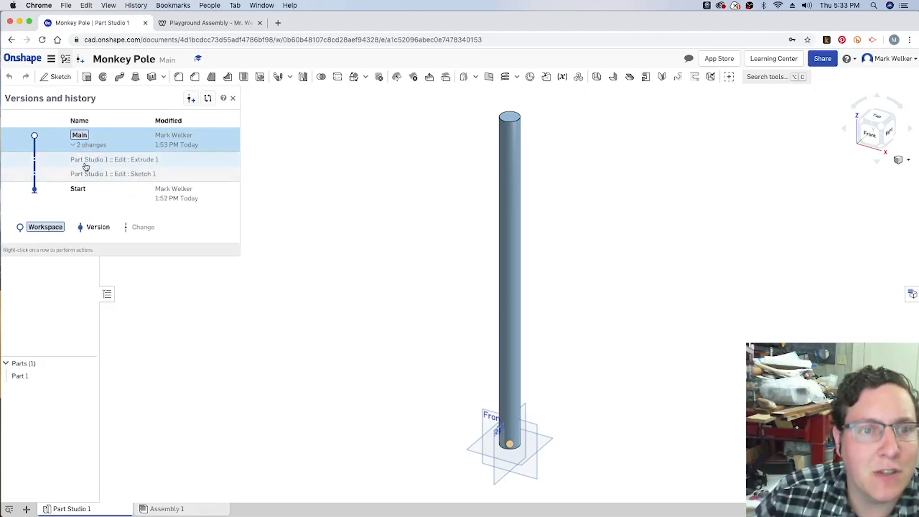
left_click(191, 99)
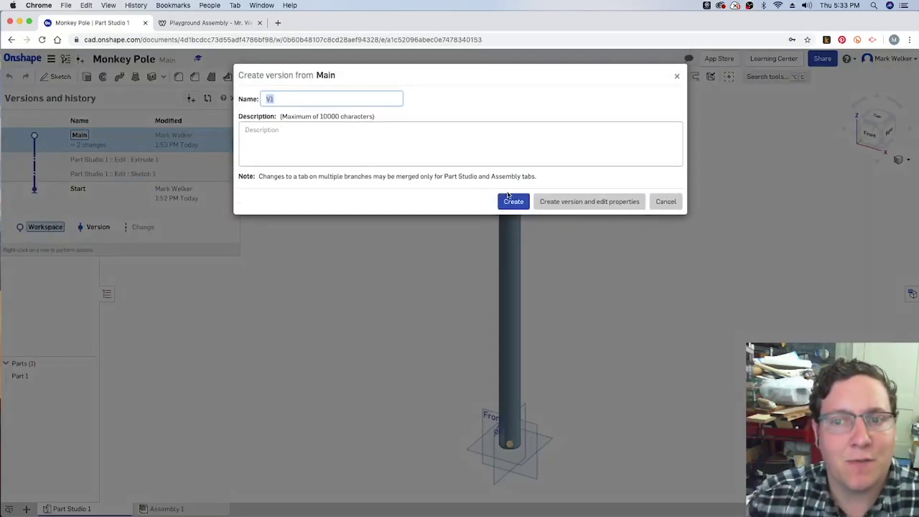
left_click(514, 203)
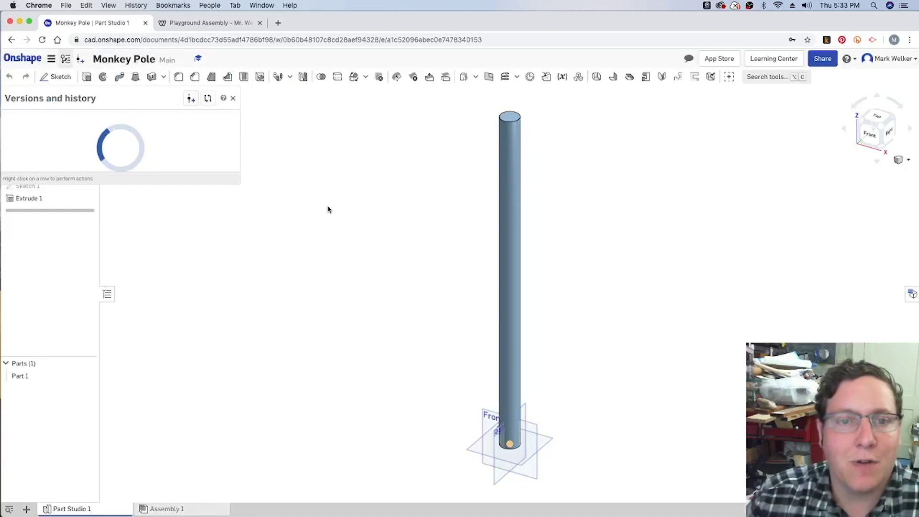
left_click(51, 58)
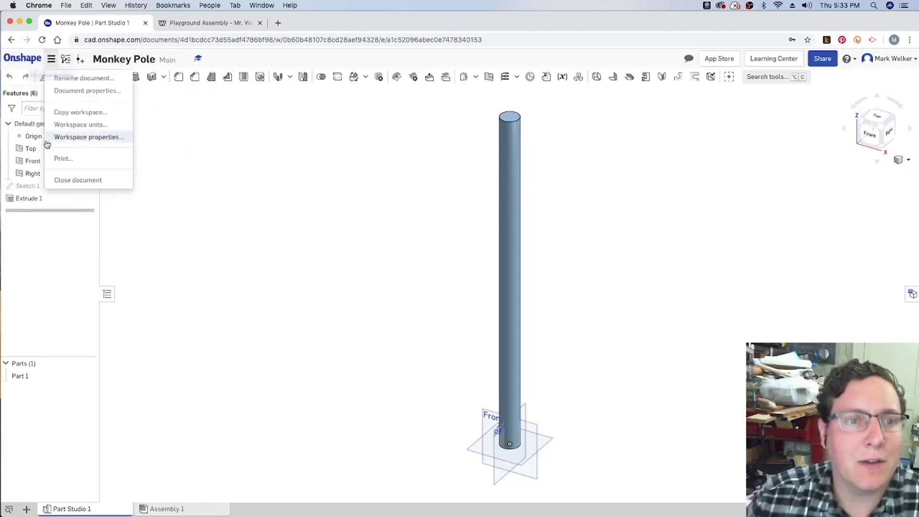
left_click(62, 180)
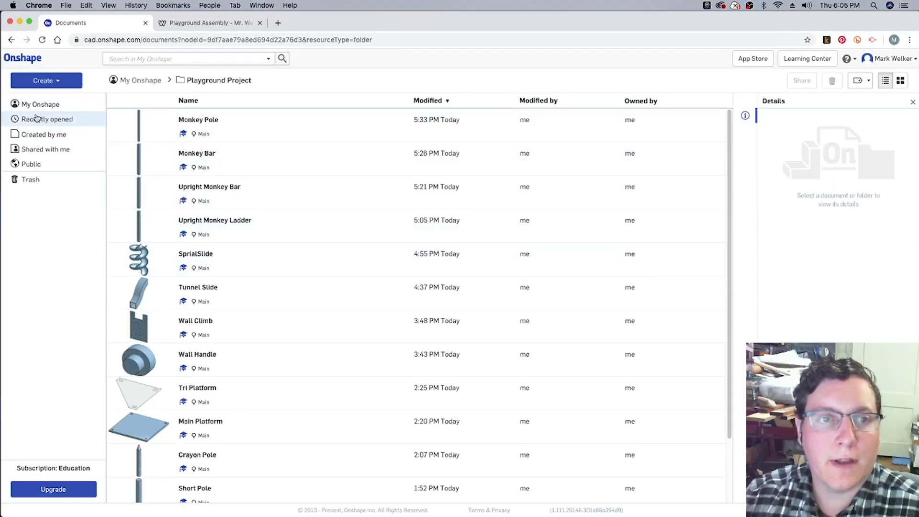
Step: Create a new document named 'Monkey Bar Subassembly'
left_click(36, 84)
left_click(43, 99)
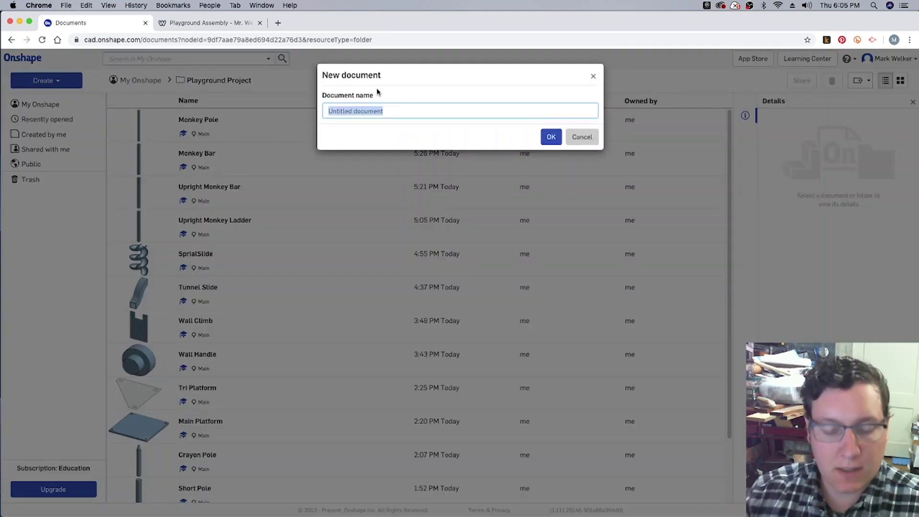
type("Money")
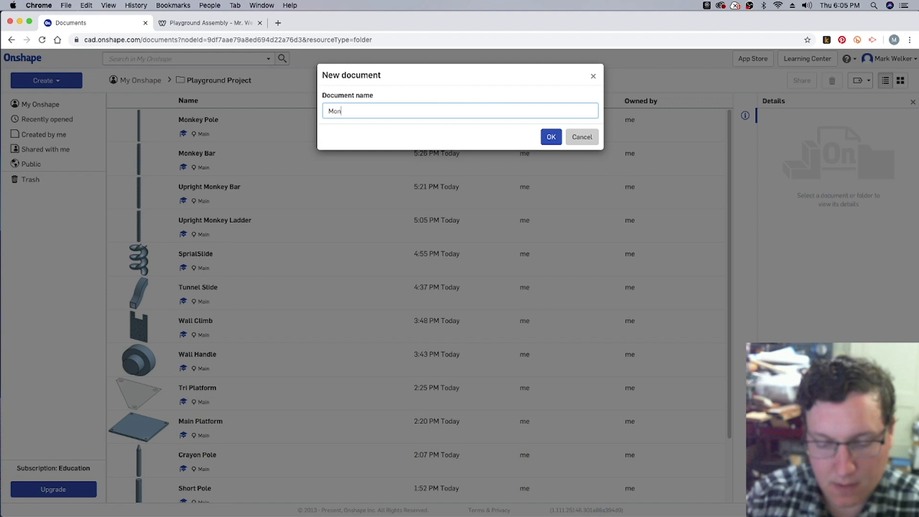
key("BackSpace")
key("BackSpace")
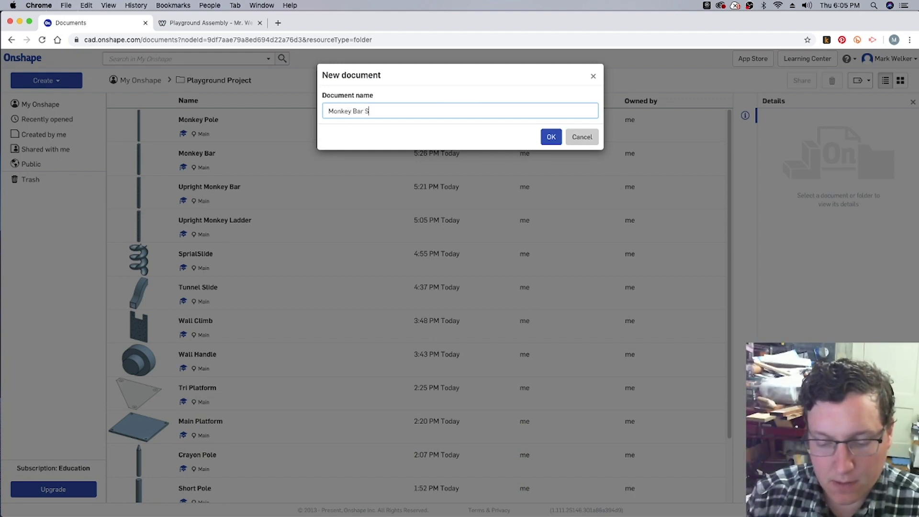
type("key Bar Subassembl")
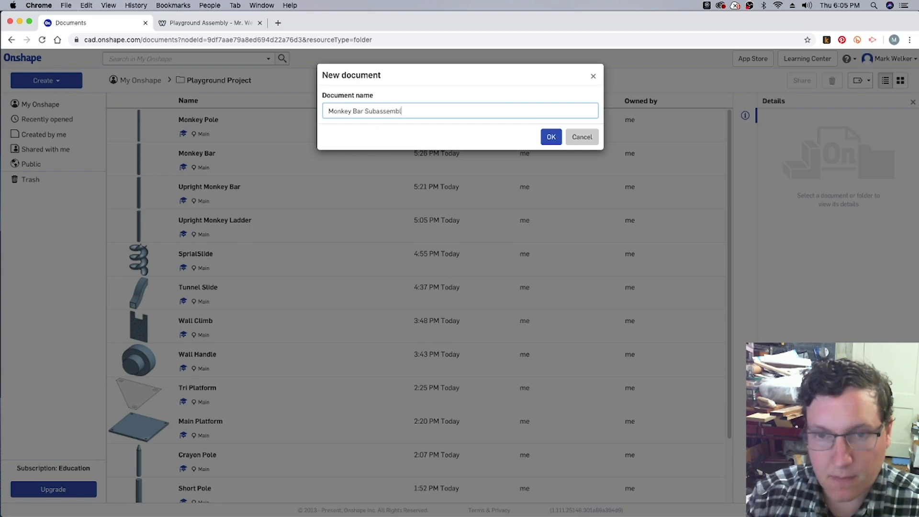
type("y")
key("Return")
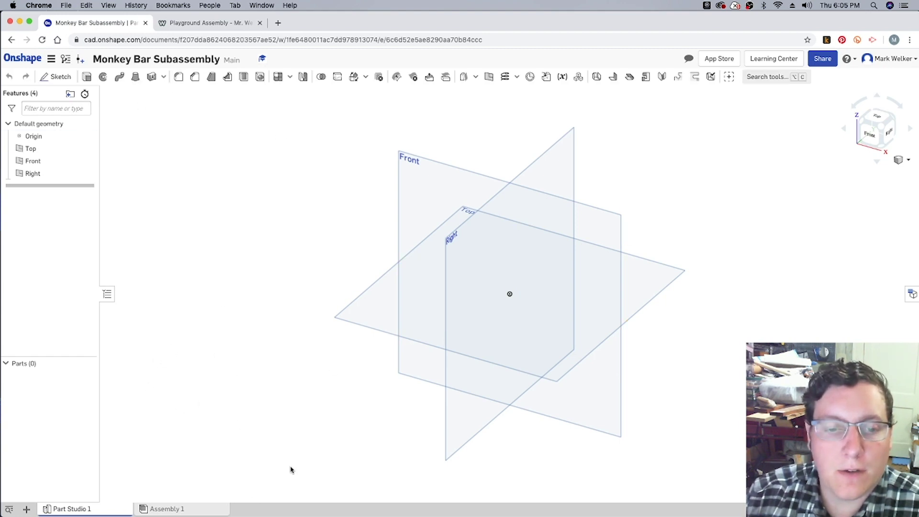
Step: In Assembly 1, insert the Upright Monkey Ladder's Part 1 from the Playground Project folder
left_click(177, 509)
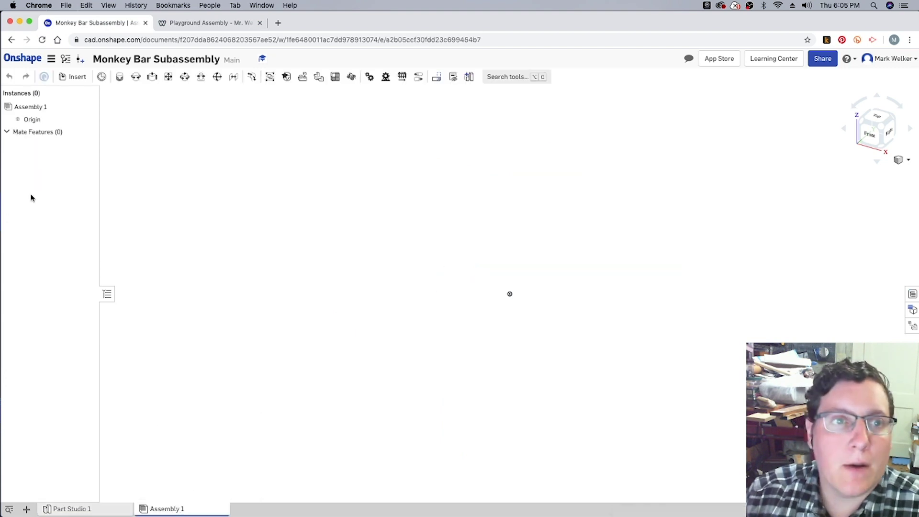
left_click(76, 76)
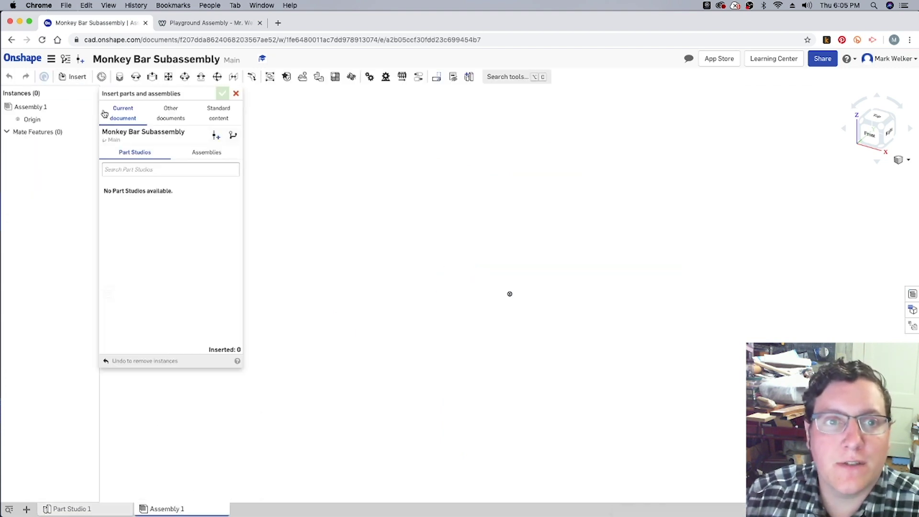
left_click(171, 114)
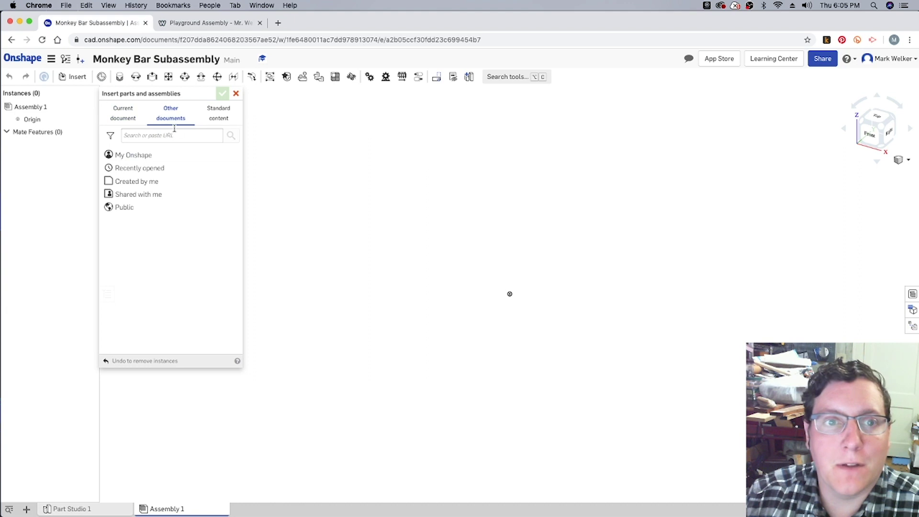
left_click(129, 155)
left_click(137, 175)
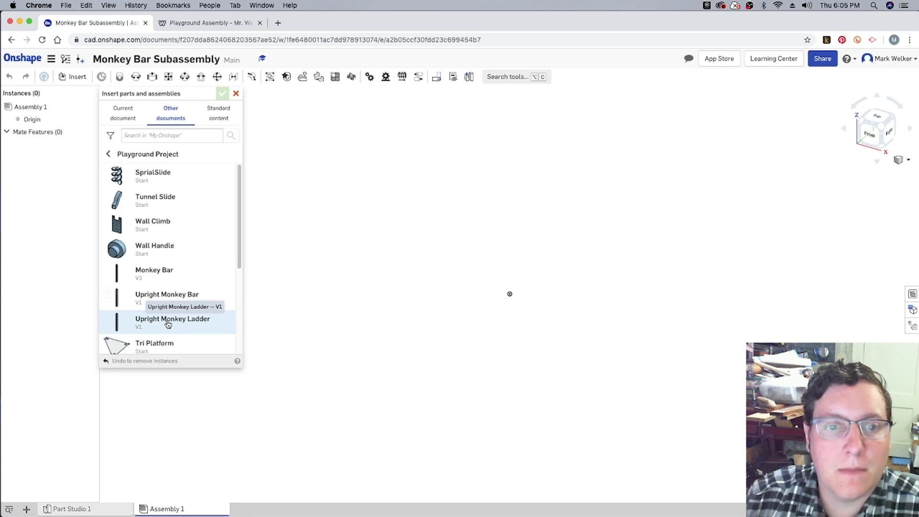
left_click(168, 325)
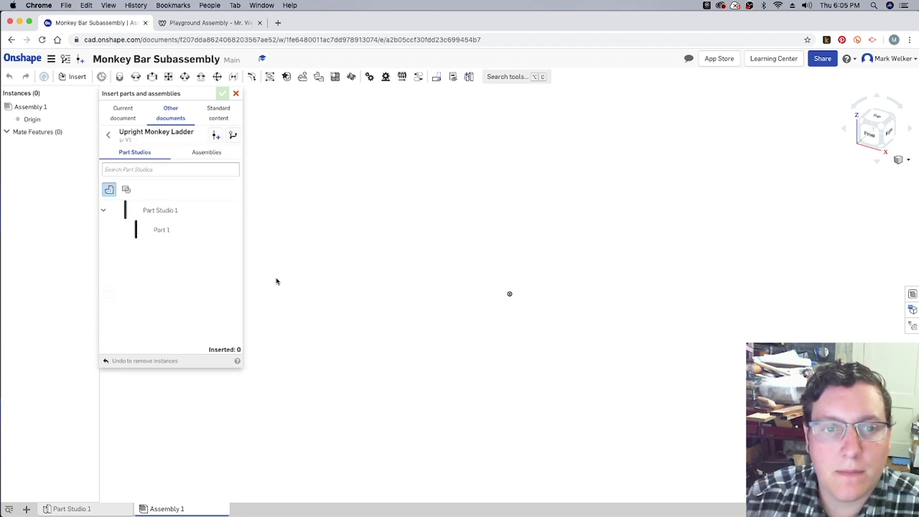
left_click(160, 237)
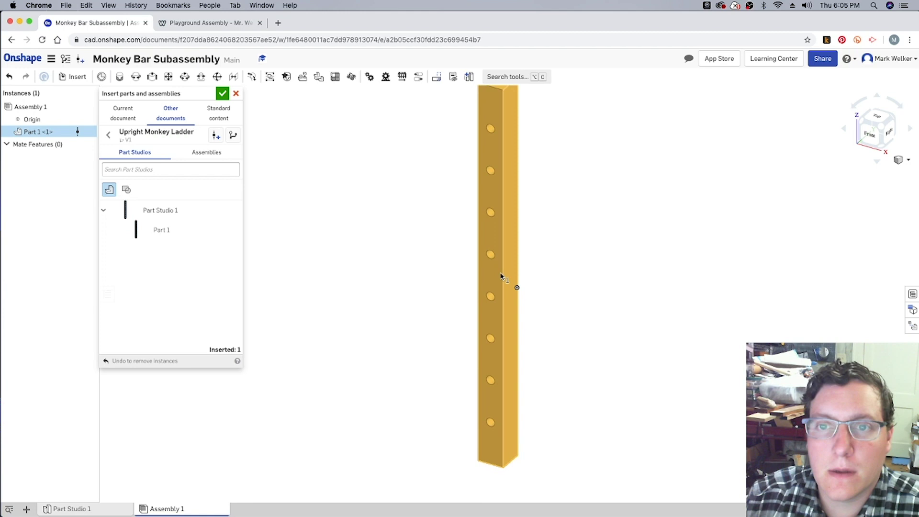
left_click(511, 288)
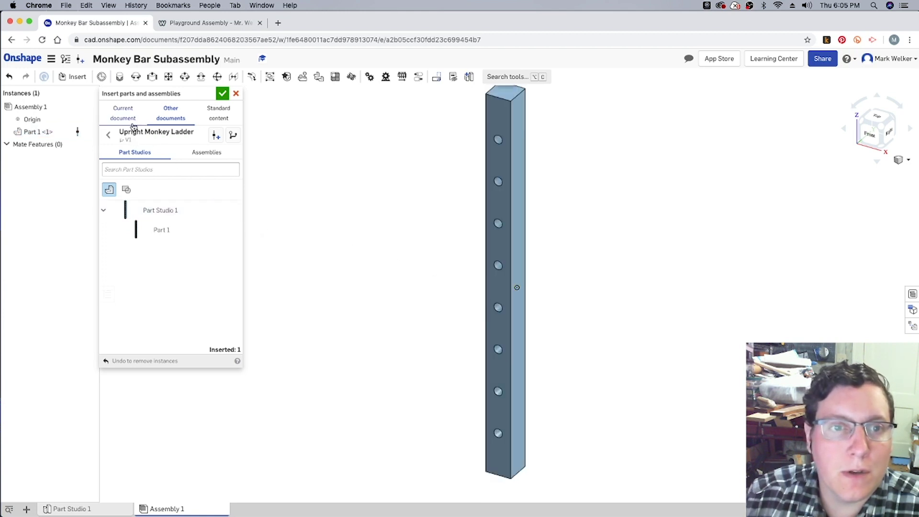
Step: Insert the Upright Monkey Bar part and place it left of the ladder
left_click(111, 133)
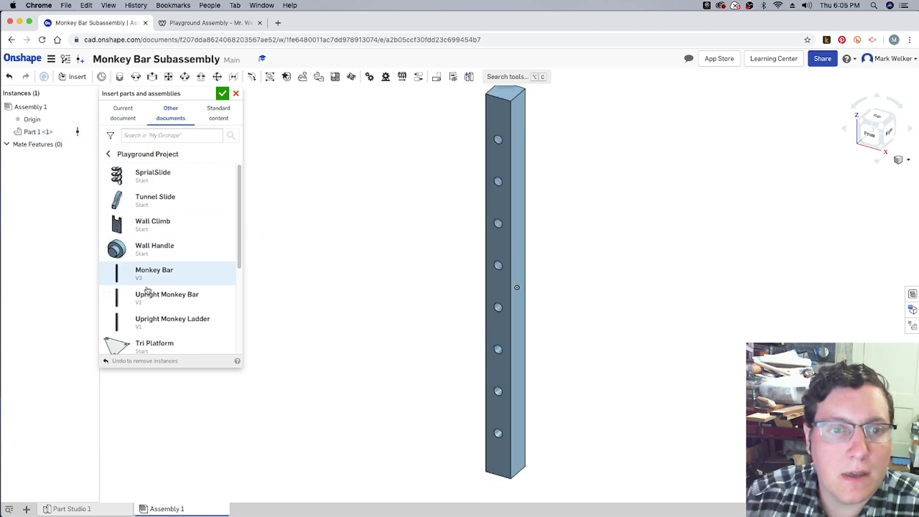
left_click(156, 300)
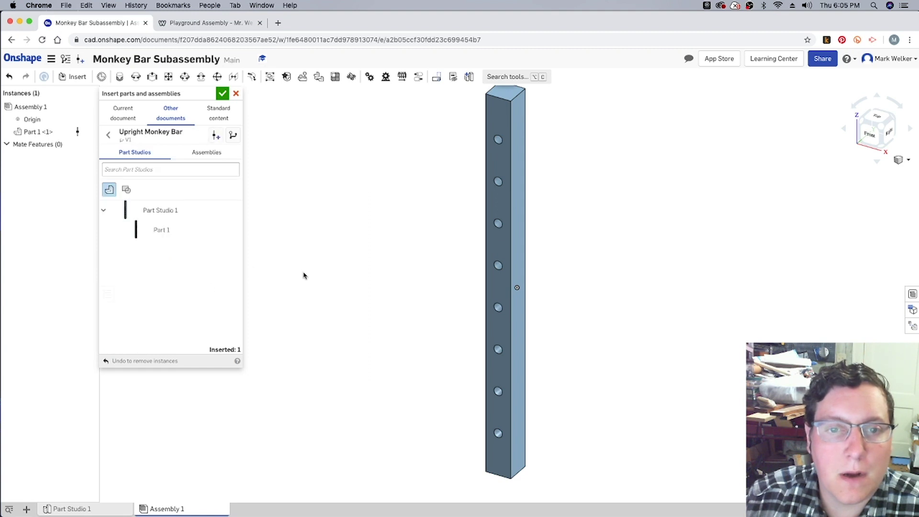
left_click(161, 232)
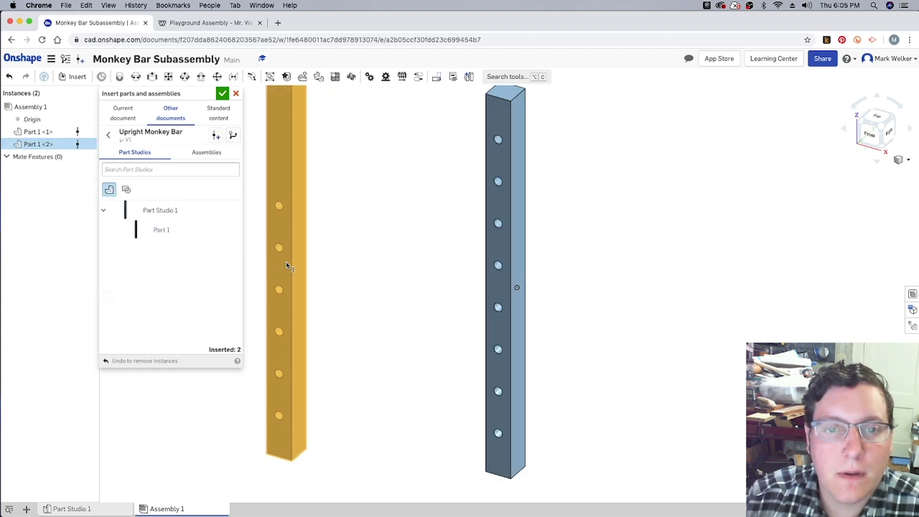
left_click(287, 267)
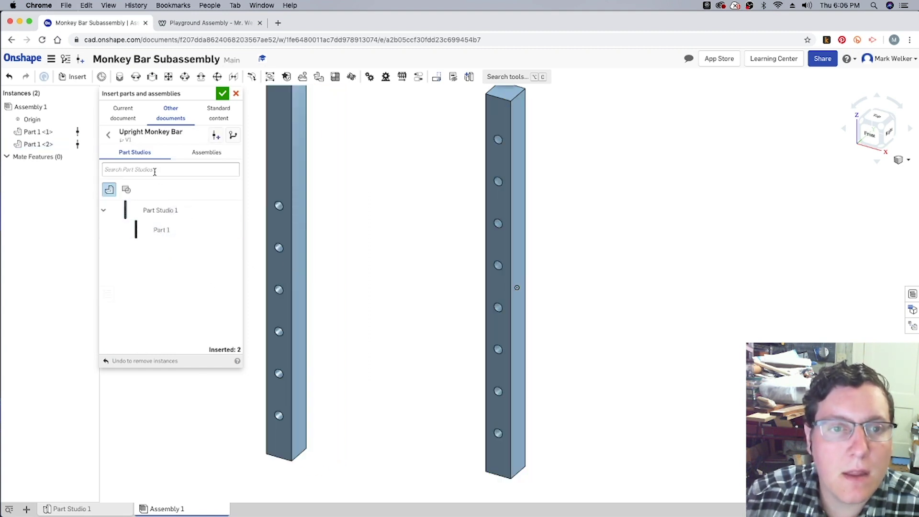
Step: Place a third Monkey Bar, then close Insert parts, cancelling the placed instances
left_click(108, 135)
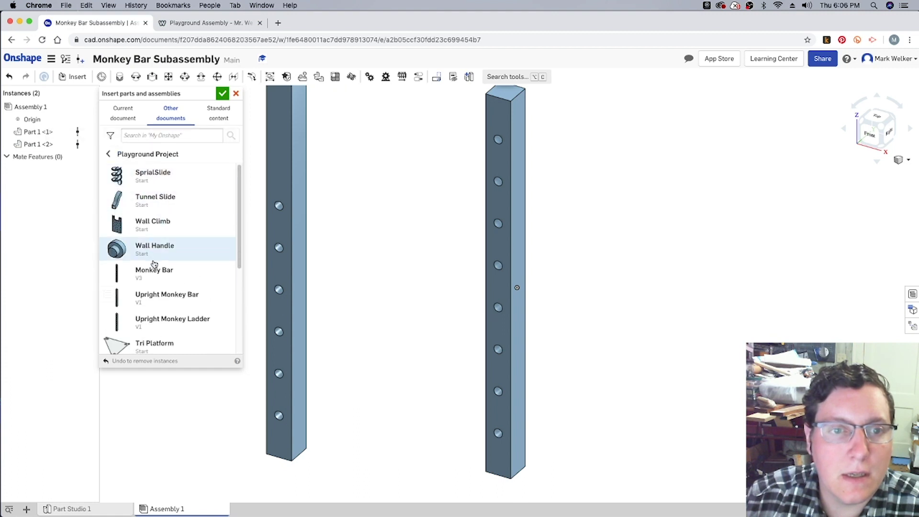
left_click(161, 277)
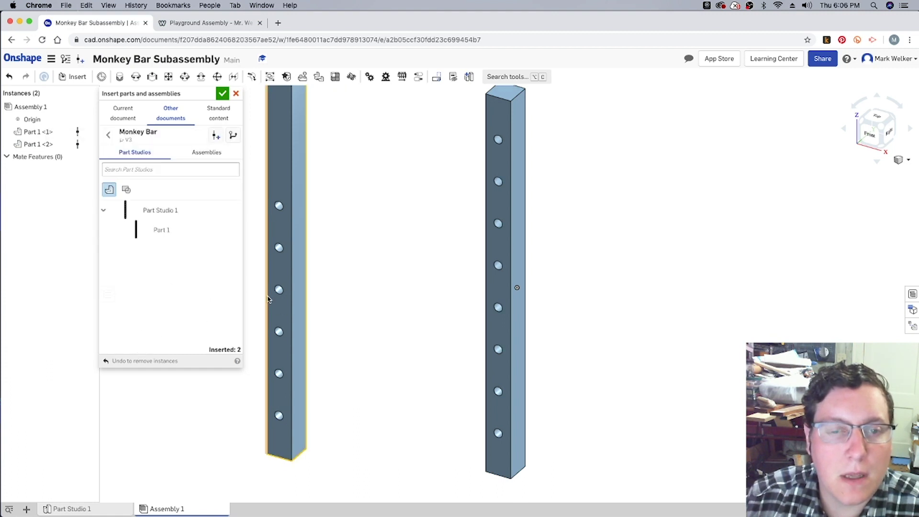
left_click(154, 227)
left_click(713, 299)
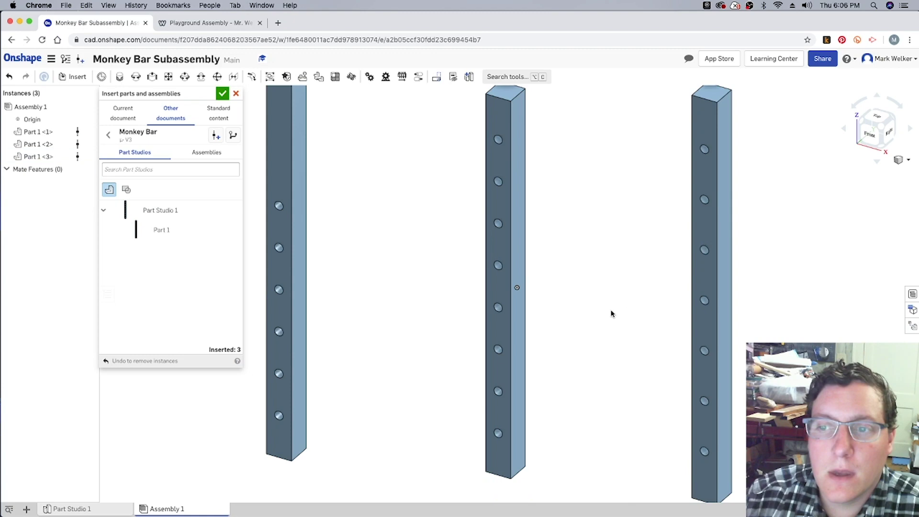
scroll(599, 325, "down", 2)
scroll(574, 338, "down", 2)
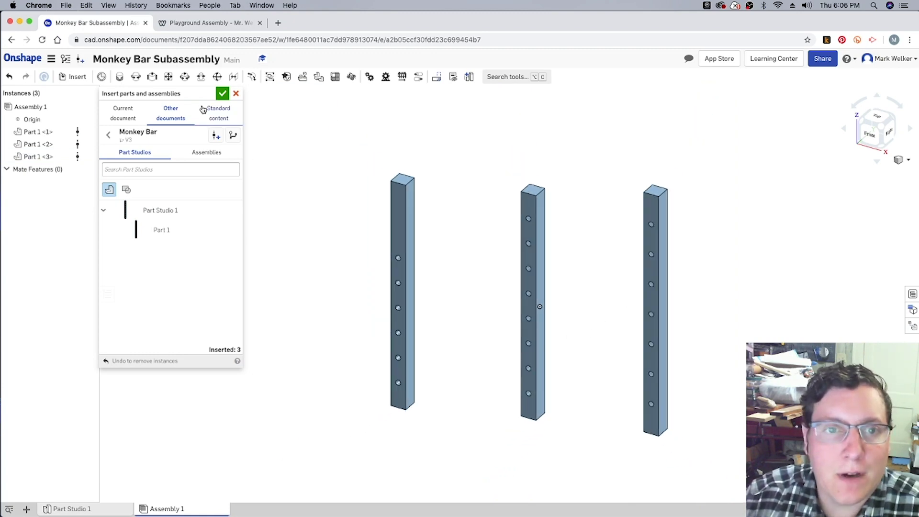
left_click(236, 93)
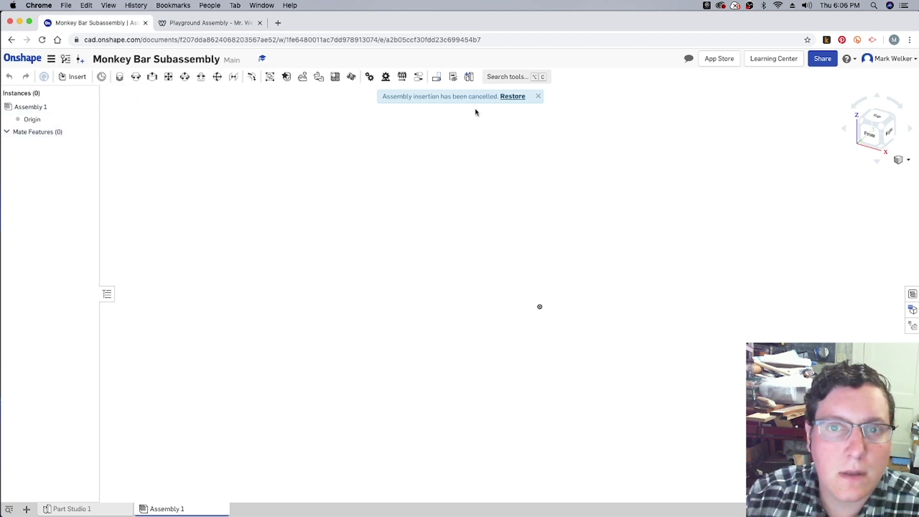
Step: Restore the three cancelled bar instances, then go to the Playground Assembly class page
left_click(512, 96)
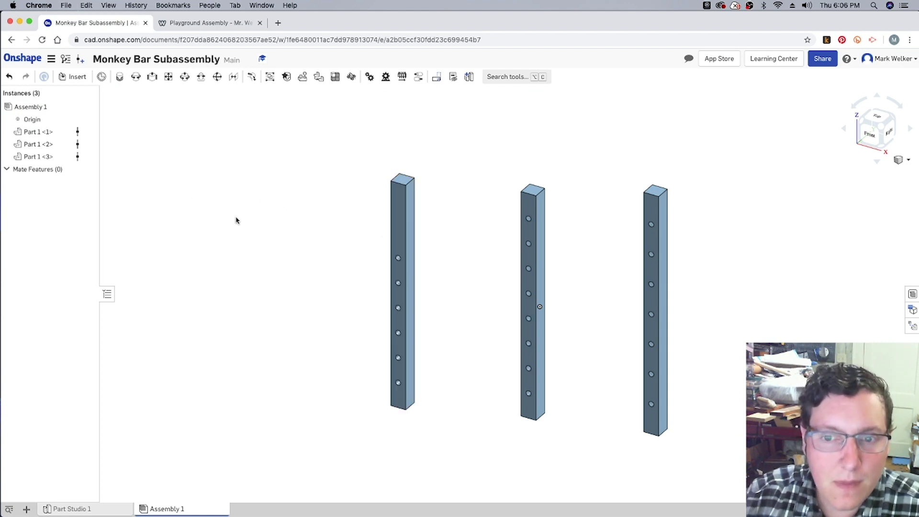
left_click(182, 24)
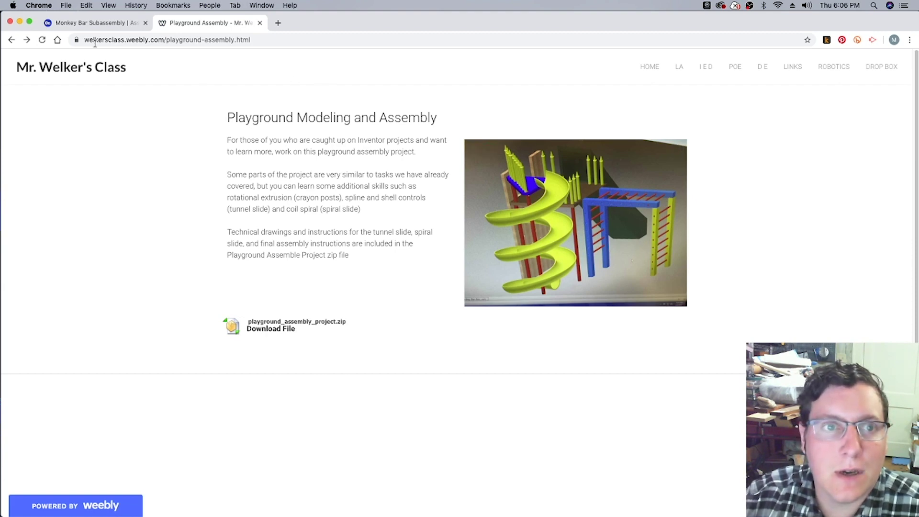
Step: Return to the Monkey Bar Subassembly document in Onshape
left_click(75, 24)
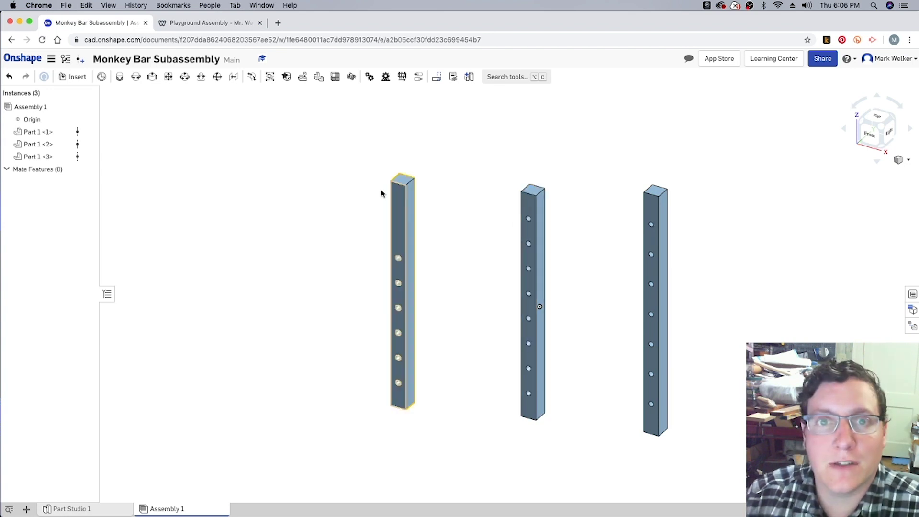
Step: Fix the middle bar in place
left_click(532, 211)
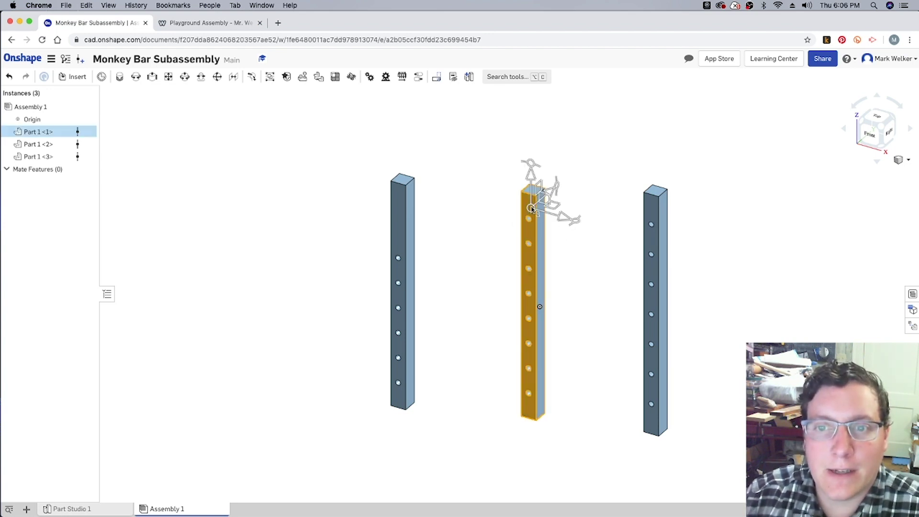
right_click(527, 238)
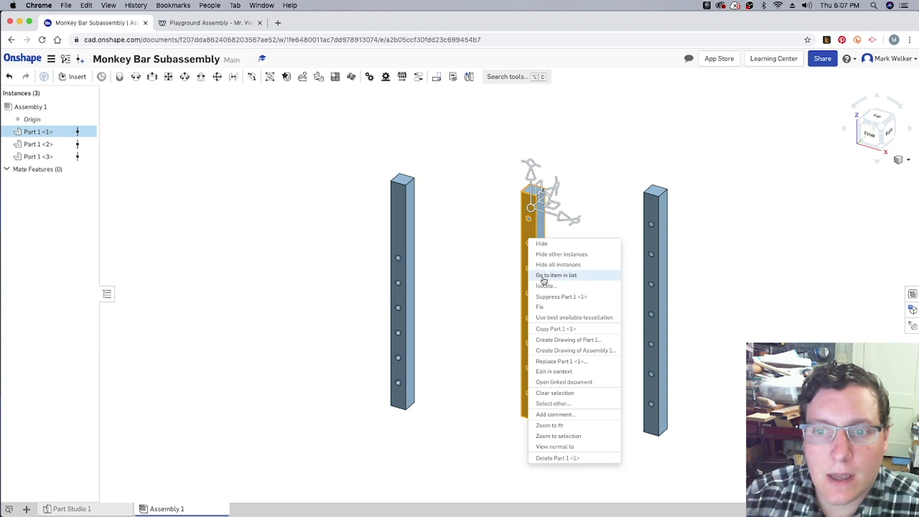
left_click(545, 307)
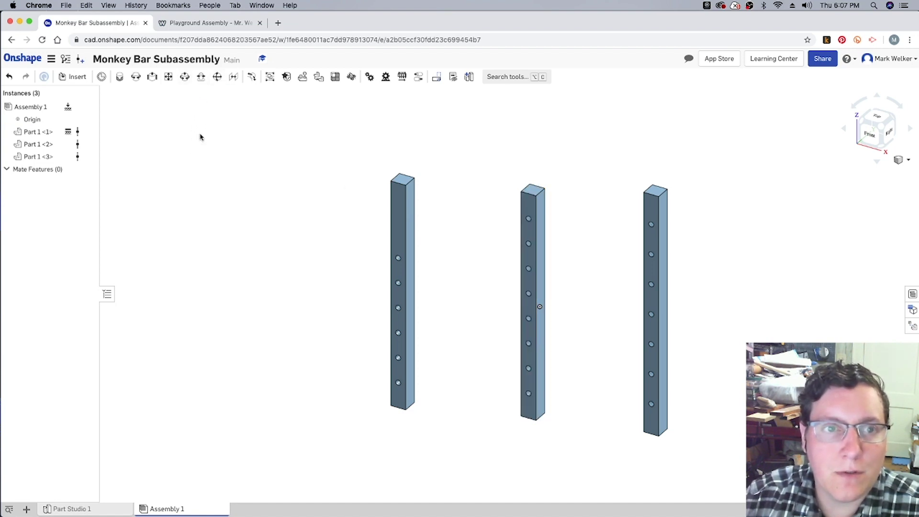
Step: Flip the left bar 180° and move it back beside the others
left_click(392, 230)
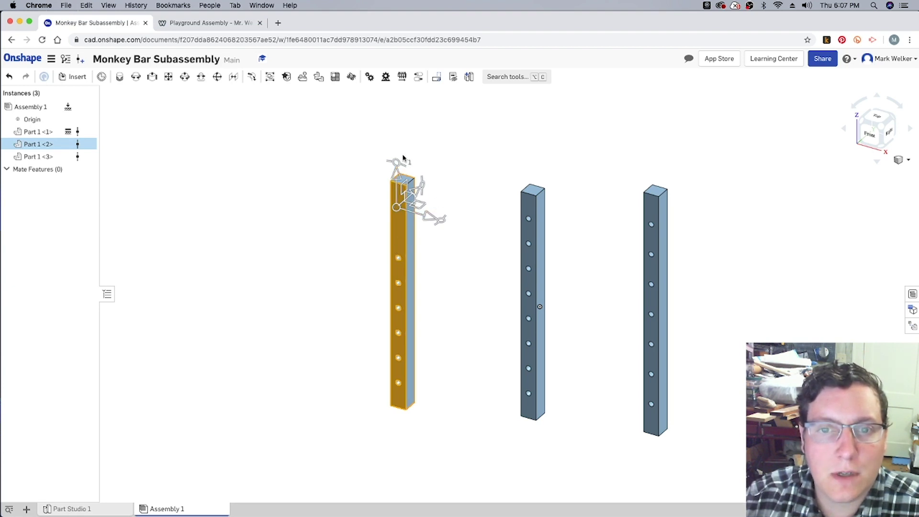
mouse_move(398, 164)
left_mouse_down()
mouse_move(361, 225)
mouse_move(395, 264)
left_mouse_up()
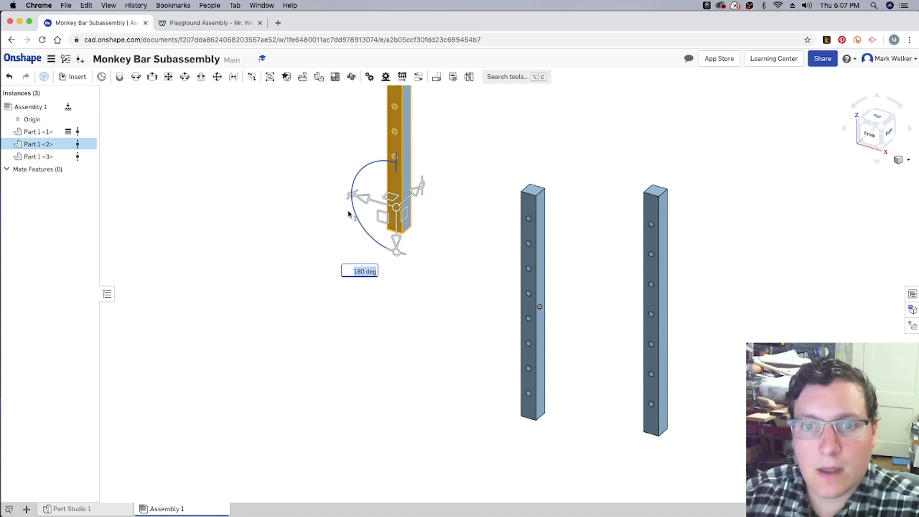
left_click(305, 218)
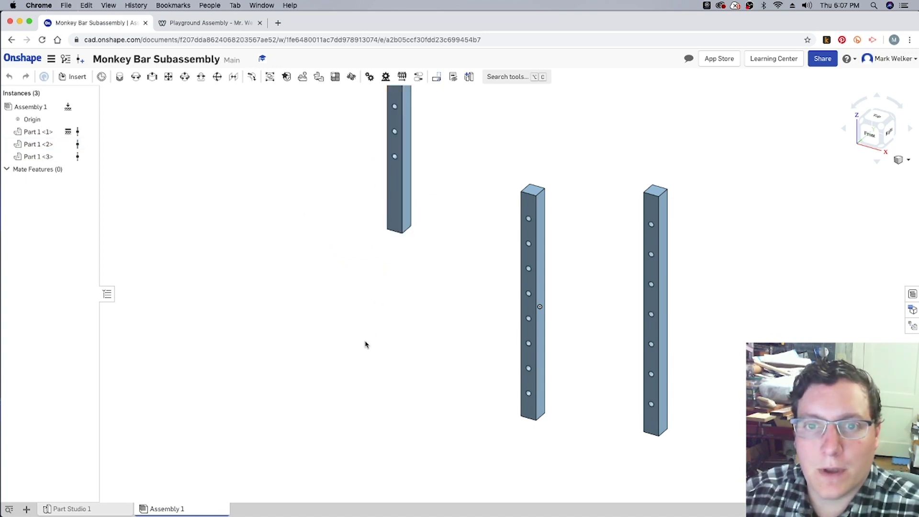
left_click_drag(366, 344, 390, 343)
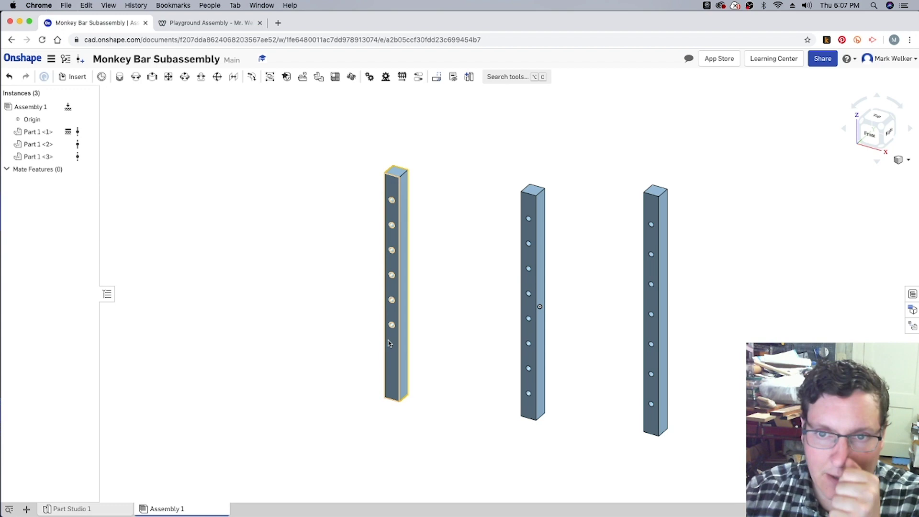
Step: Rotate the right bar 90° so it lies horizontally above the posts
left_click(642, 222)
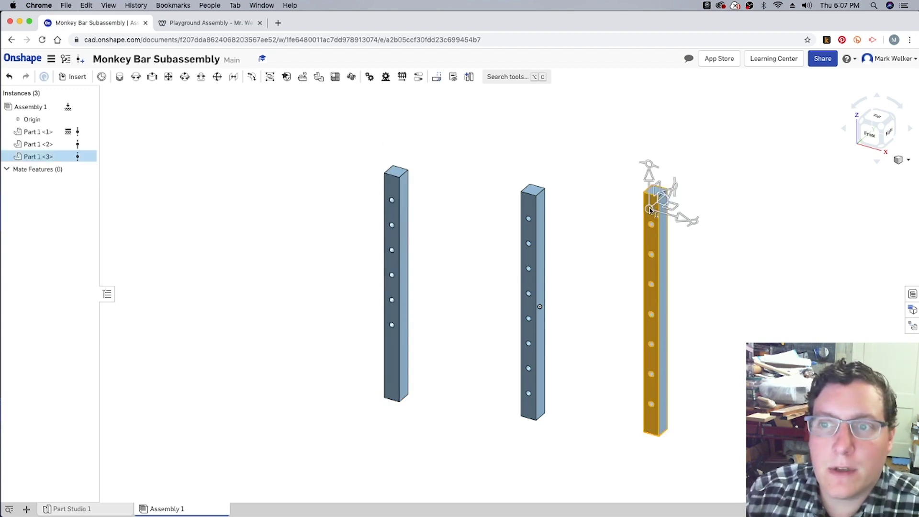
left_click_drag(666, 181, 714, 237)
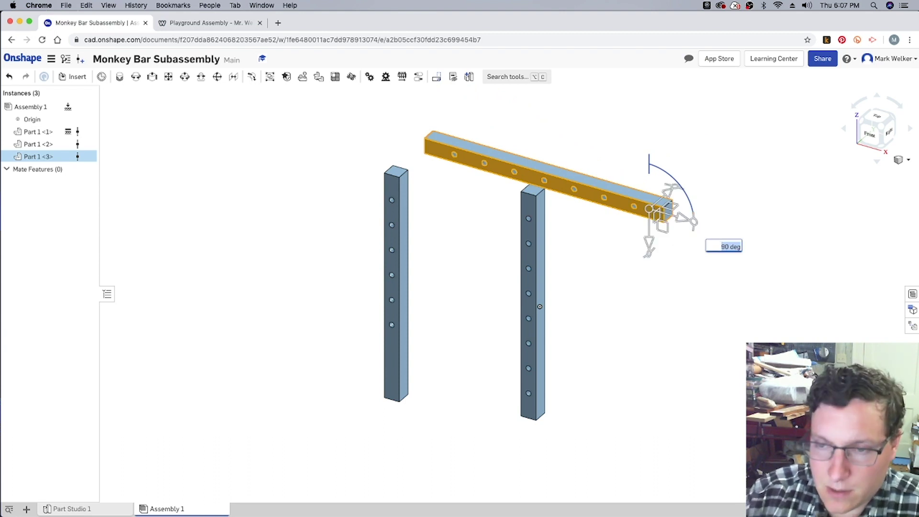
left_click(699, 296)
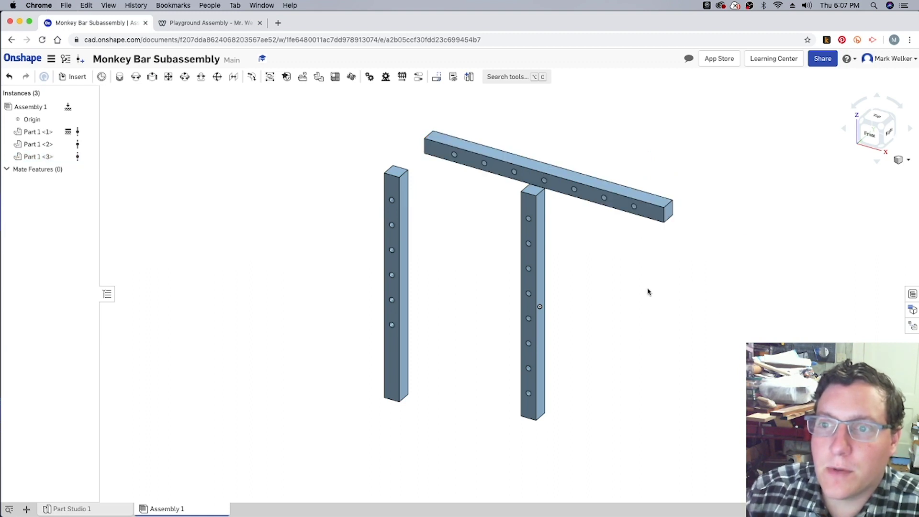
Step: Create Planar 1 between the fixed middle post's face and the horizontal bar's end
left_click(169, 78)
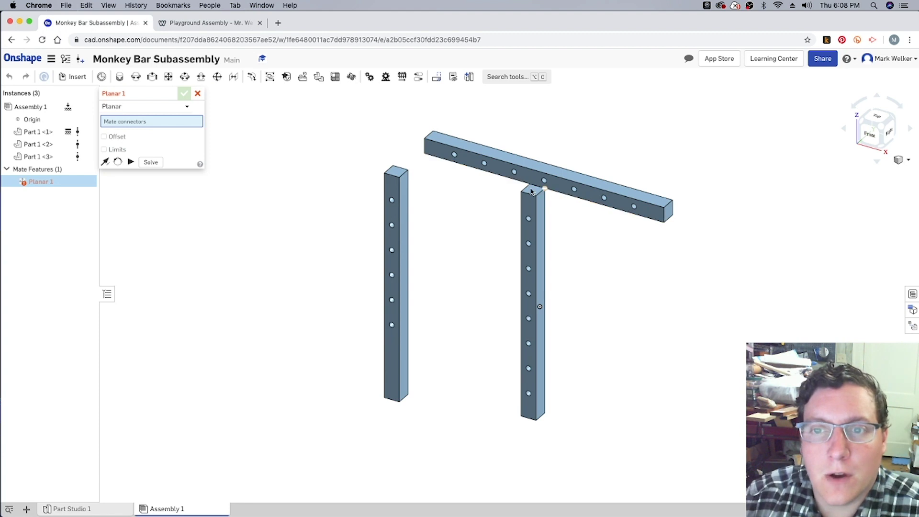
scroll(544, 287, "down", 3)
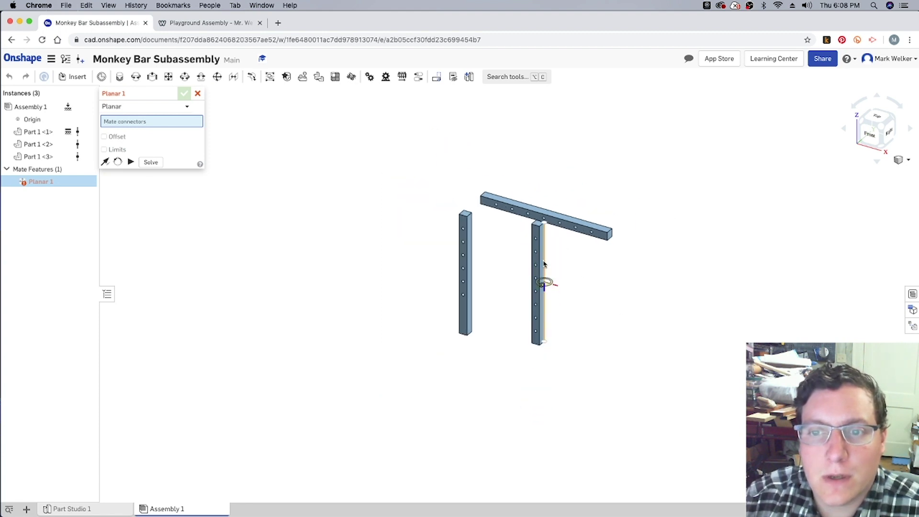
scroll(543, 268, "up", 8)
left_click(530, 224)
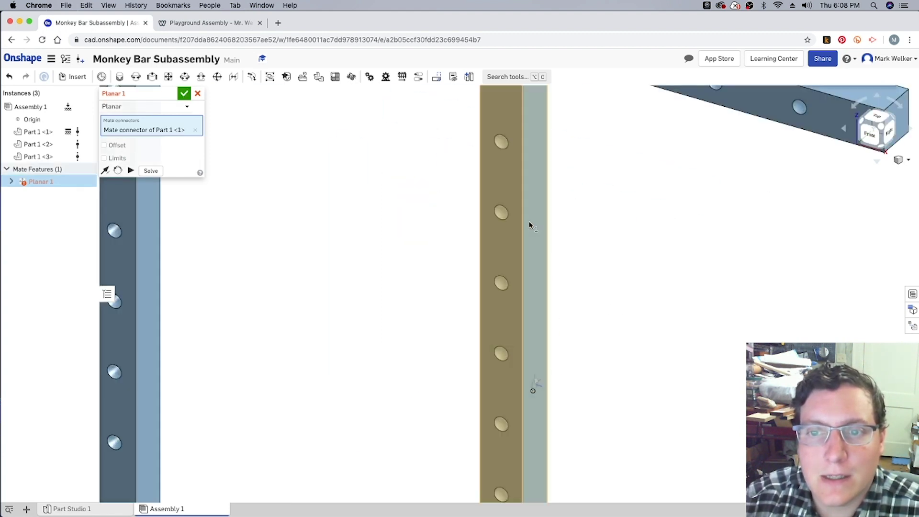
scroll(530, 224, "down", 8)
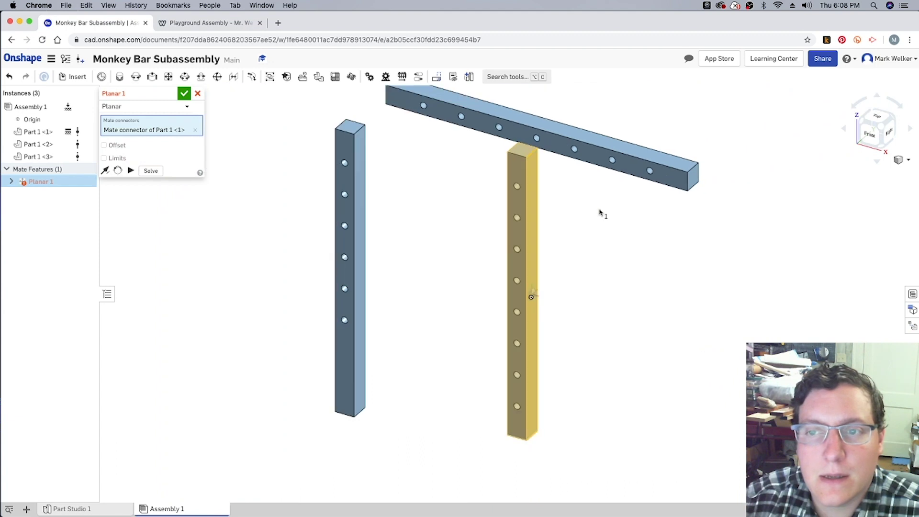
left_click(696, 181)
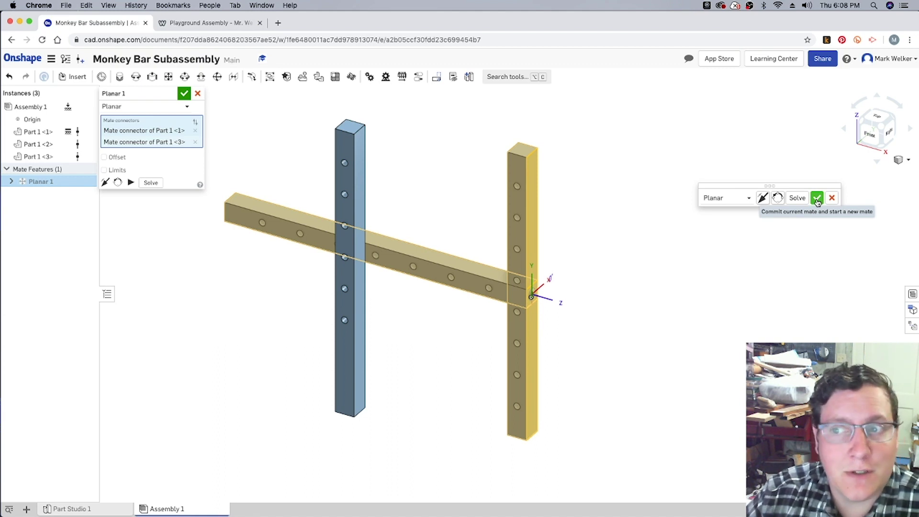
left_click(818, 200)
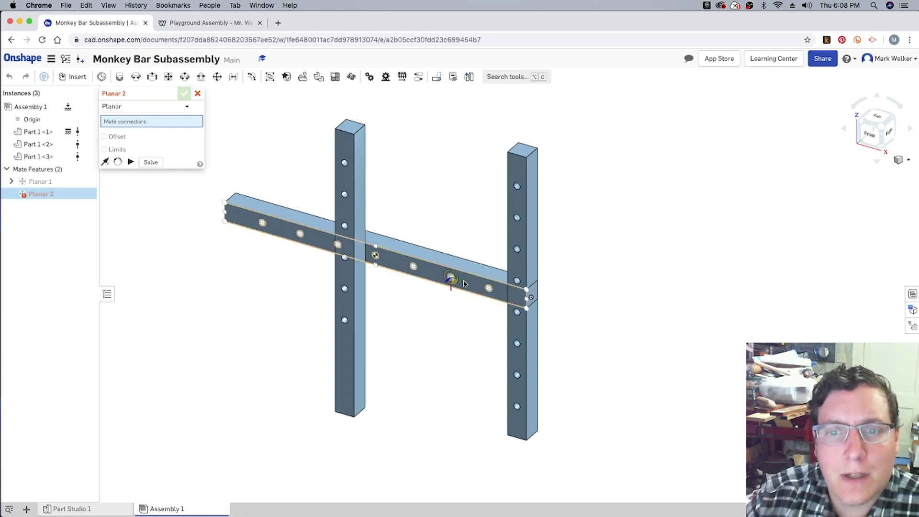
Step: Complete Planar 2 between a point on the horizontal bar's face and the post
scroll(470, 284, "up", 5)
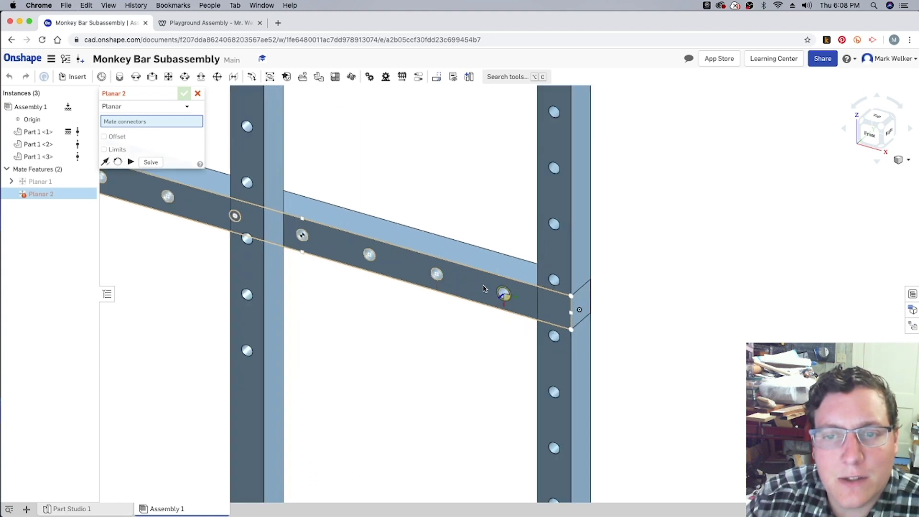
left_click(479, 286)
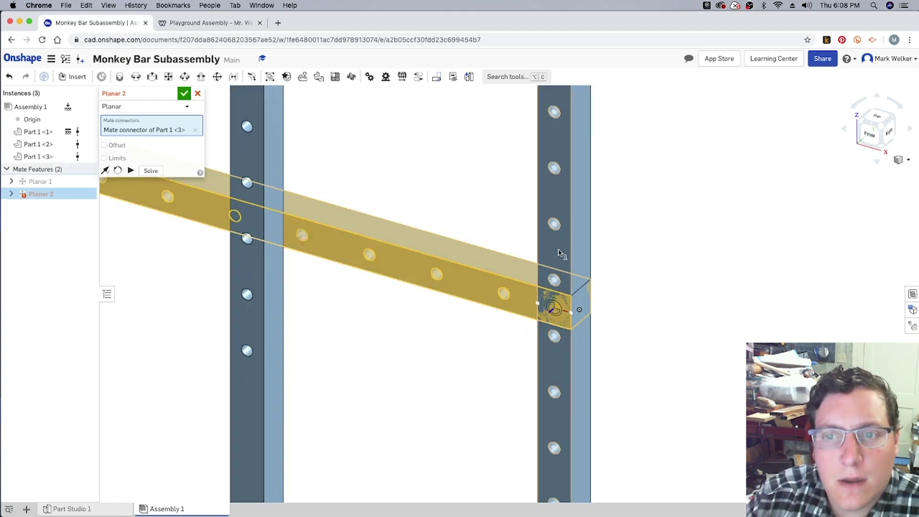
left_click(558, 252)
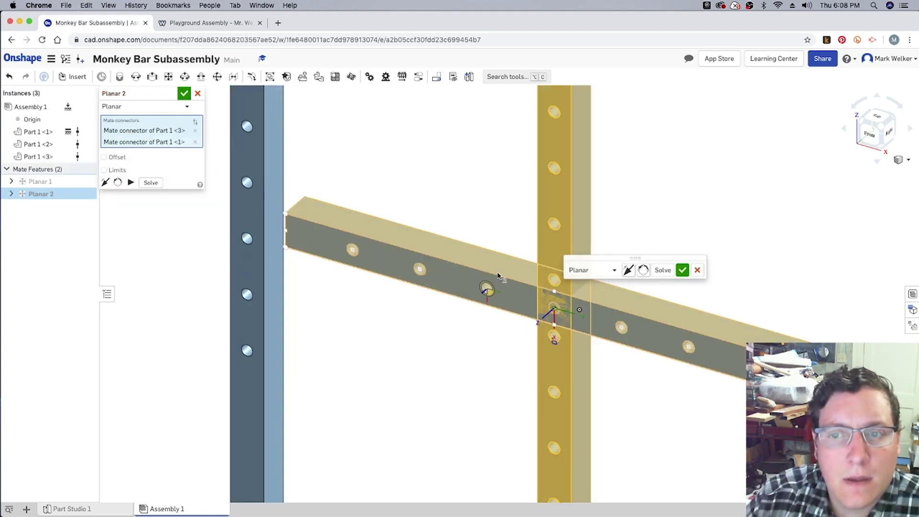
left_click(683, 270)
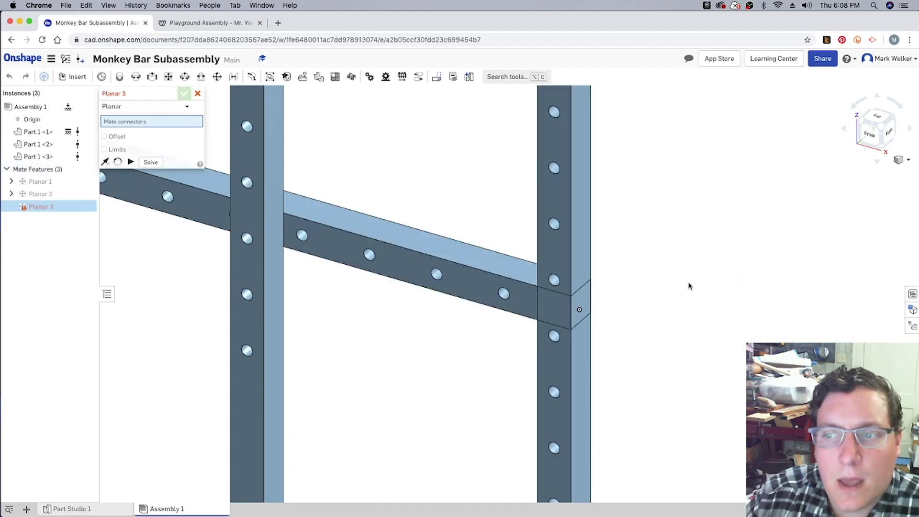
Step: Create Planar 3 seating the beam on the fixed post's top face, solving before accepting
left_click(862, 139)
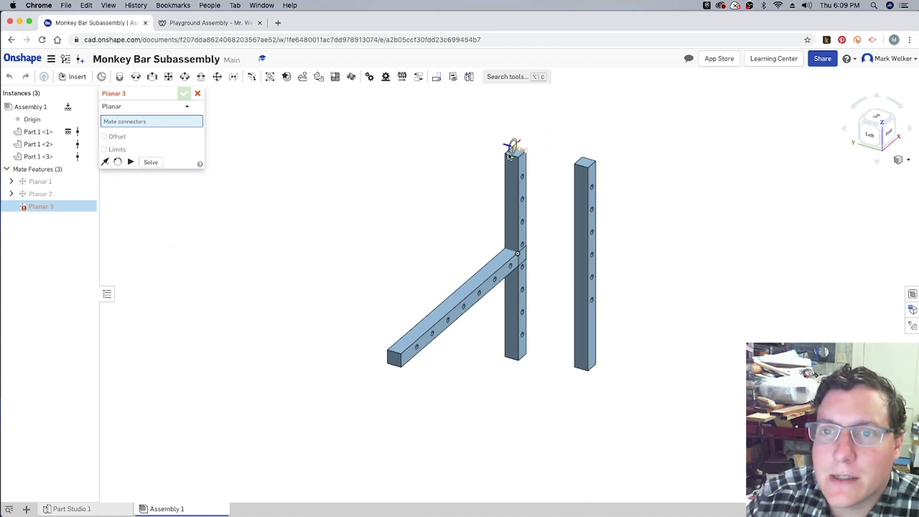
scroll(515, 146, "up", 5)
left_click(534, 134)
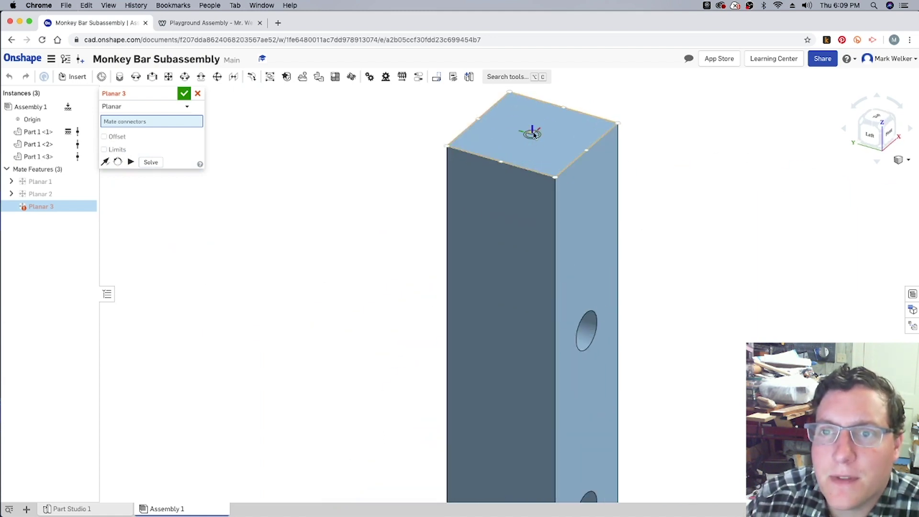
scroll(534, 137, "down", 5)
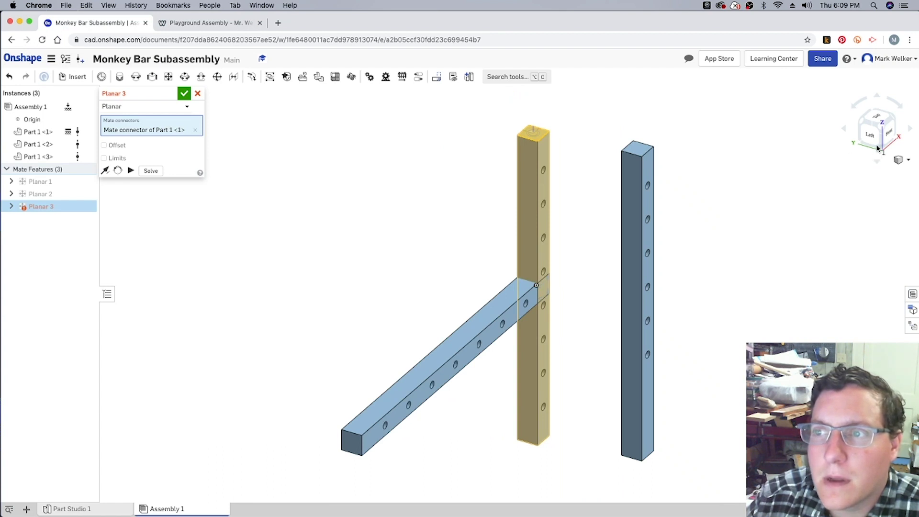
left_click(879, 148)
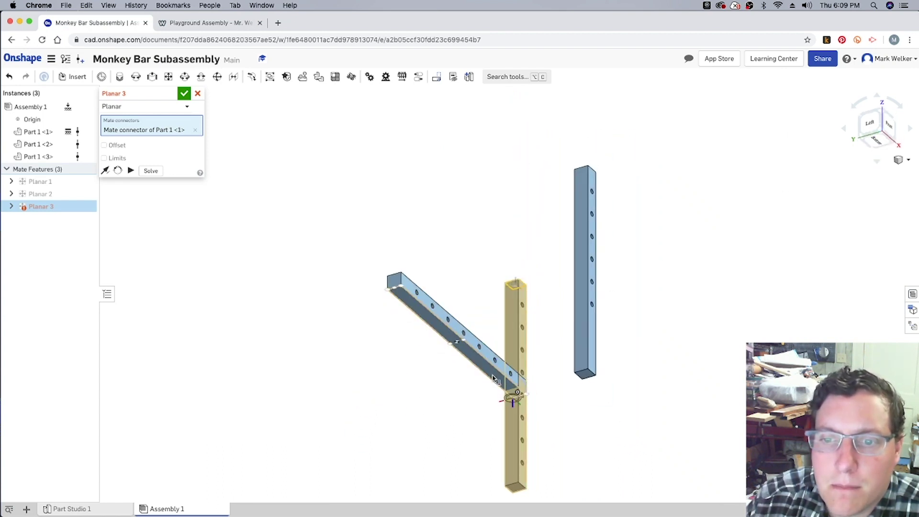
scroll(496, 380, "down", 5)
scroll(493, 379, "up", 8)
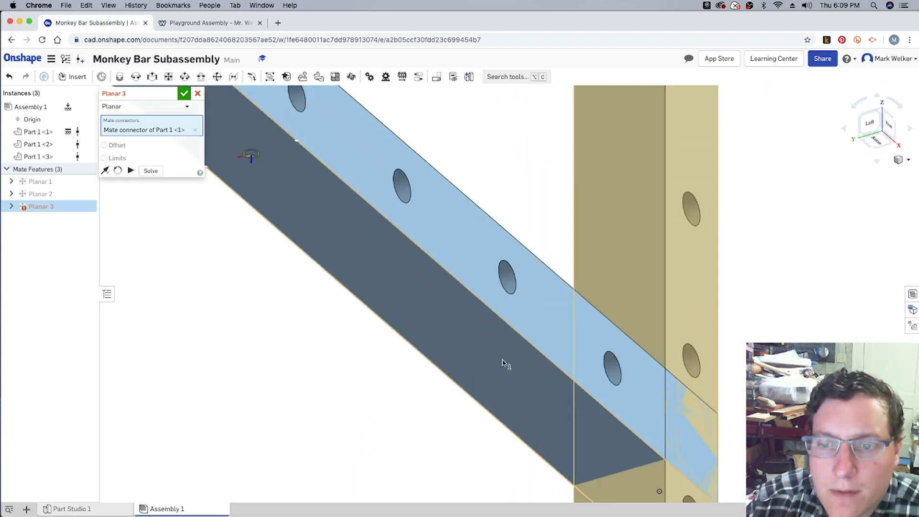
left_click(515, 373)
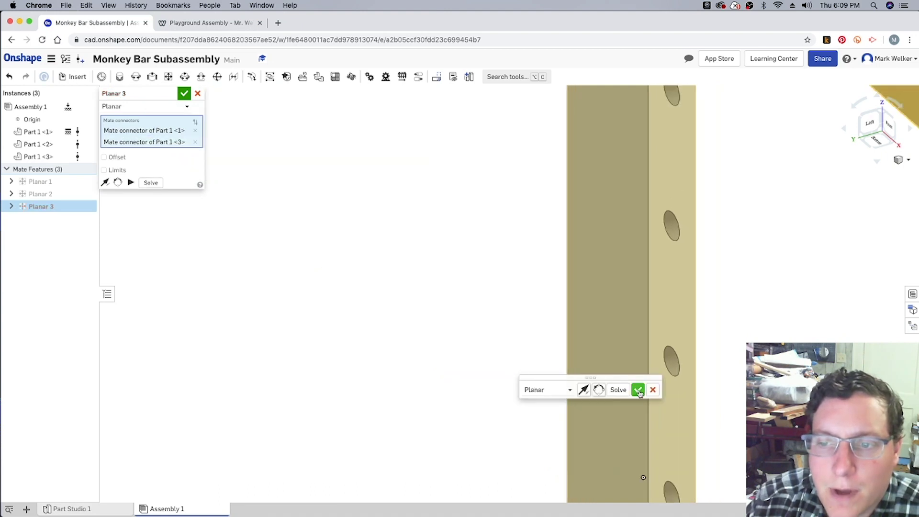
scroll(507, 363, "down", 8)
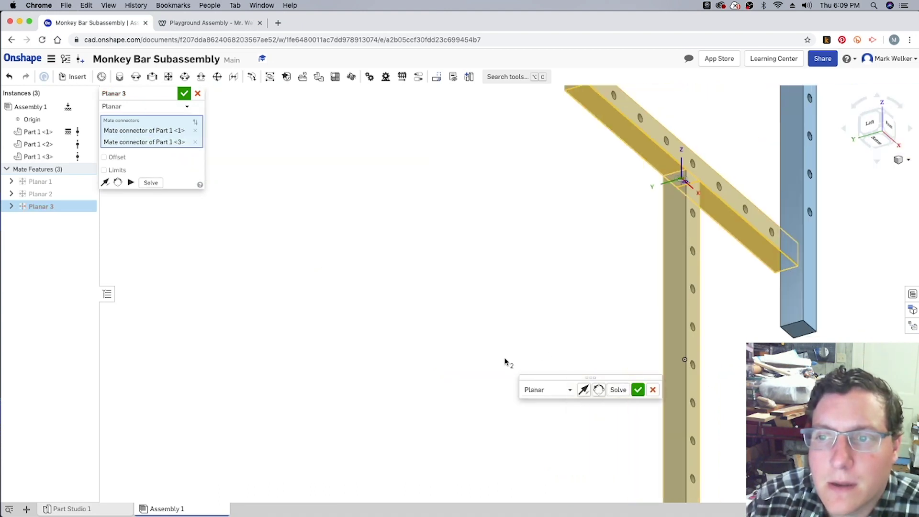
left_click(880, 111)
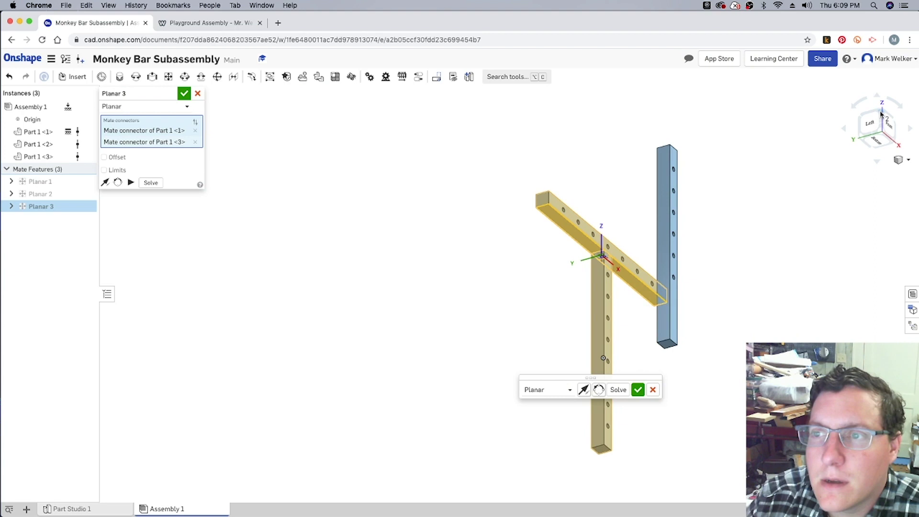
left_click(617, 390)
left_click(638, 390)
key("p")
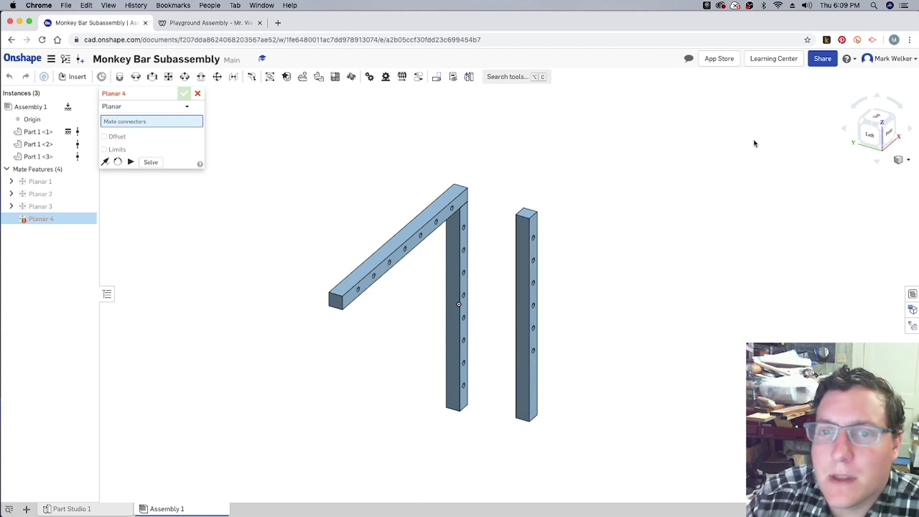
Step: Join the beam's end face to the right post with the Planar 4 mate
left_click(335, 301)
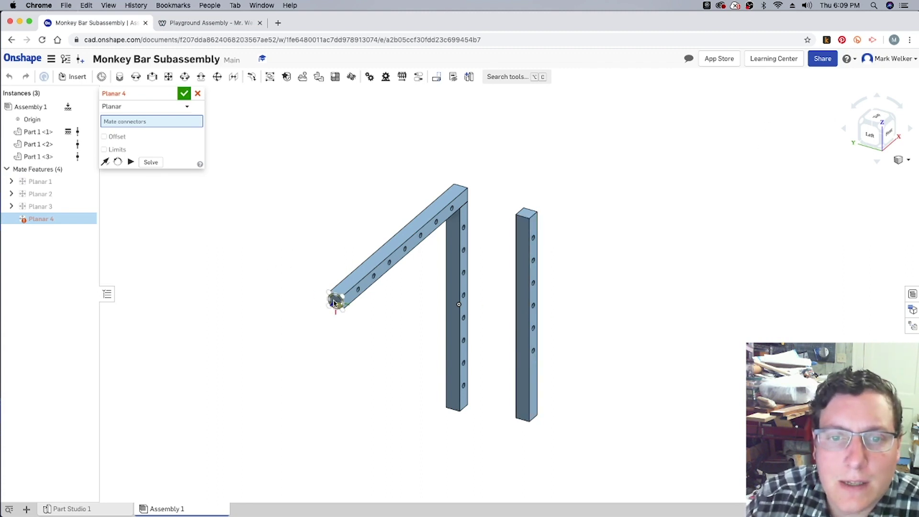
left_click(522, 237)
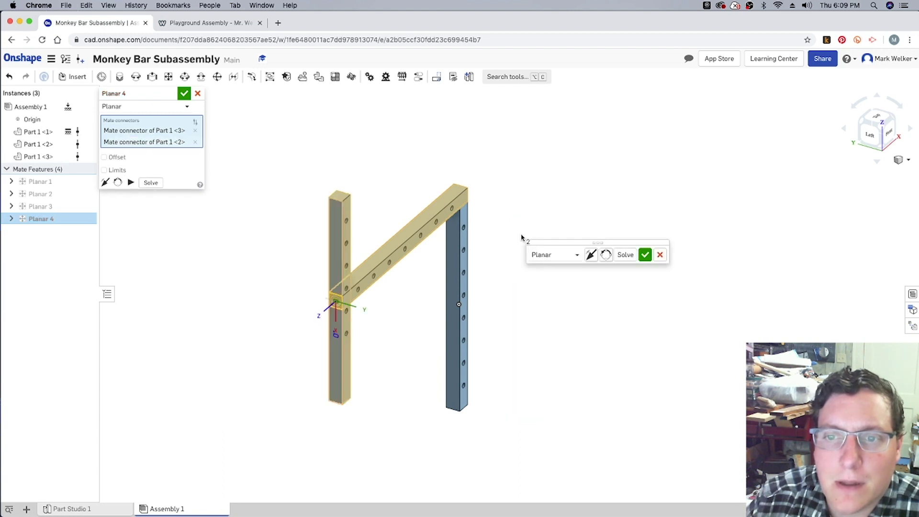
left_click(645, 255)
Step: Mate the left post's top connector to the beam as Planar 5
scroll(338, 196, "up", 5)
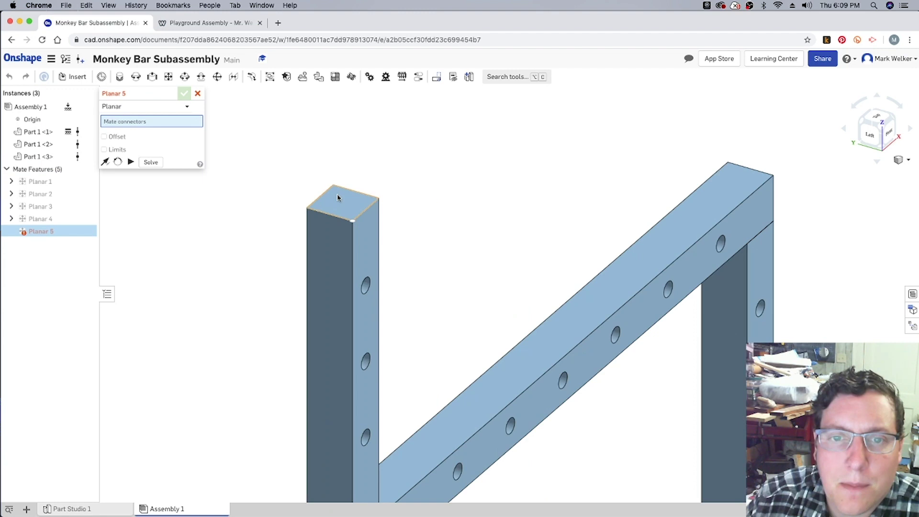
left_click(345, 201)
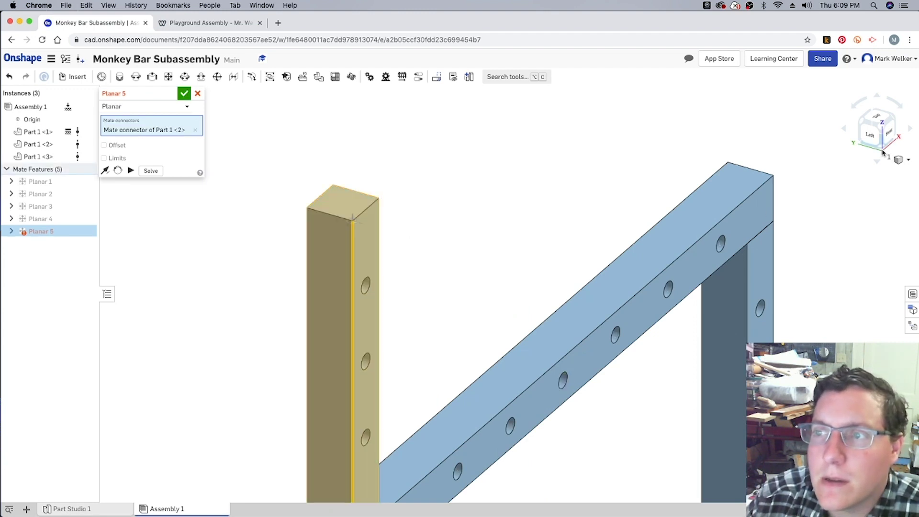
scroll(483, 263, "down", 5)
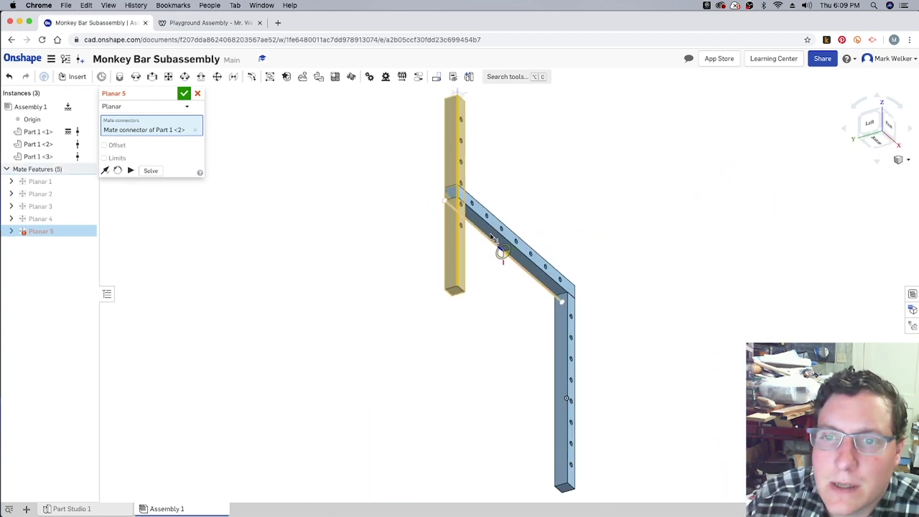
scroll(495, 239, "up", 5)
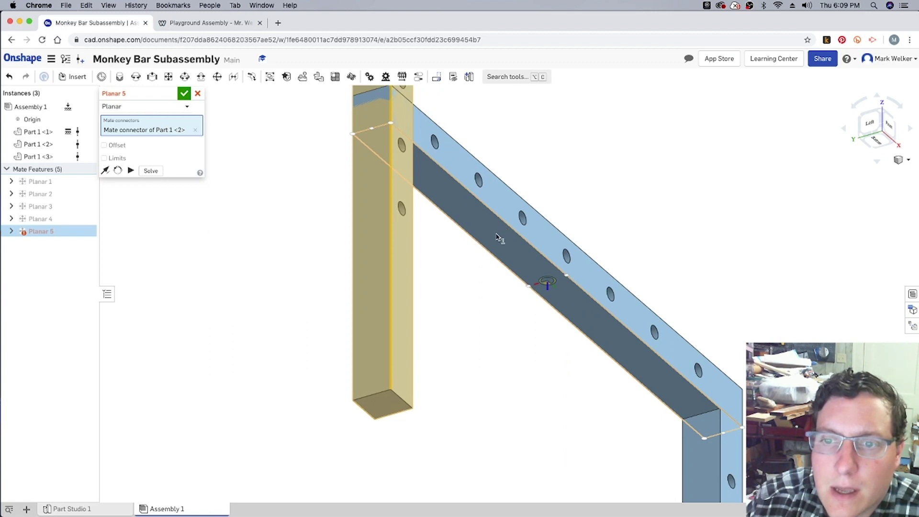
left_click(498, 238)
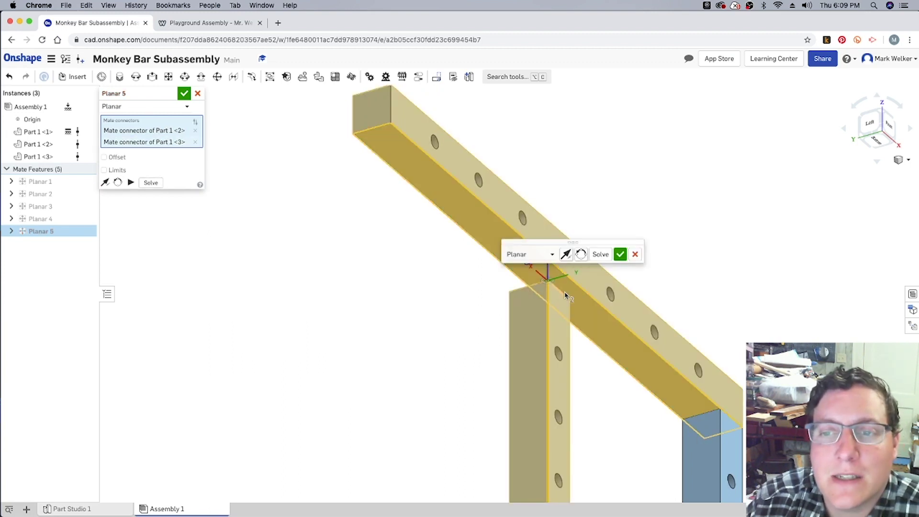
left_click(620, 254)
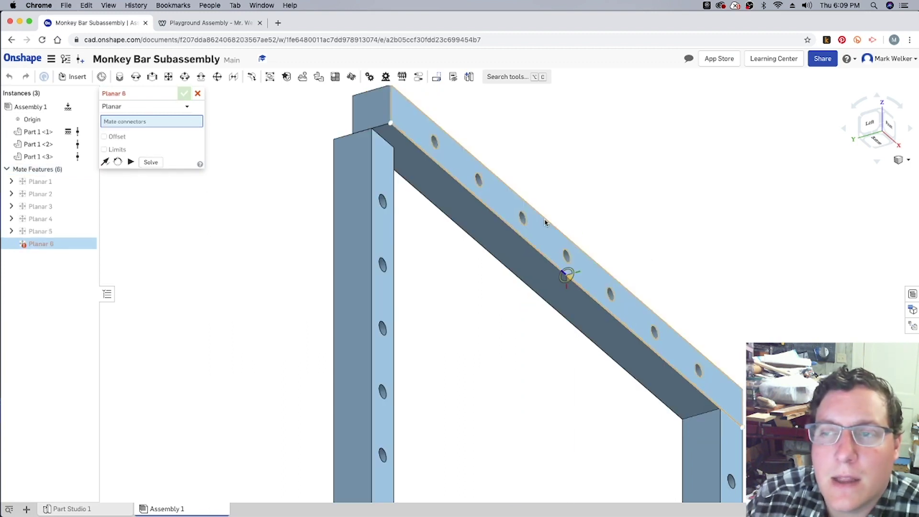
Step: From an isometric view, seat the left post under the top beam with Planar 6
key("shift+7")
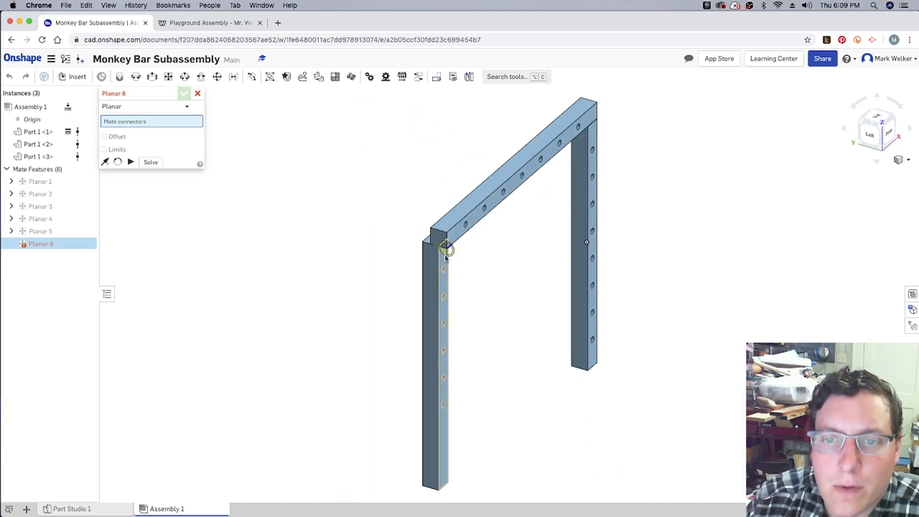
scroll(442, 266, "up", 3)
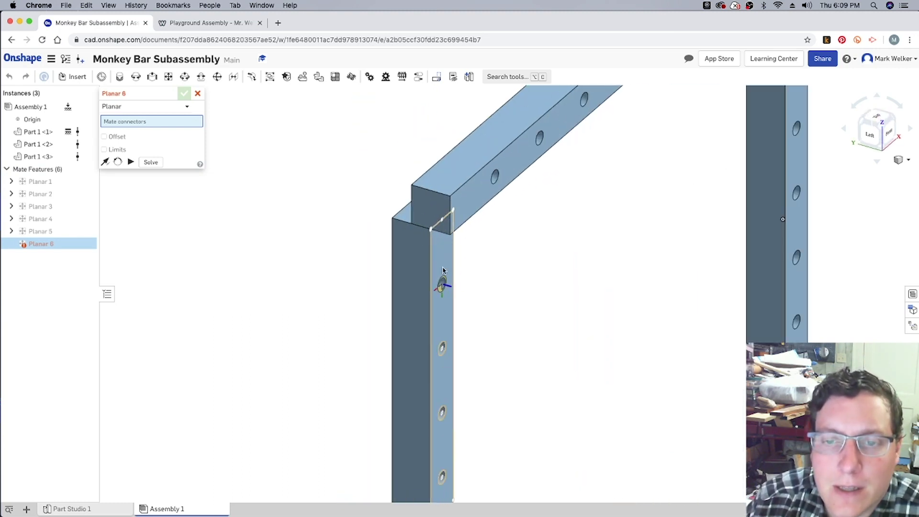
left_click(445, 320)
left_click(517, 161)
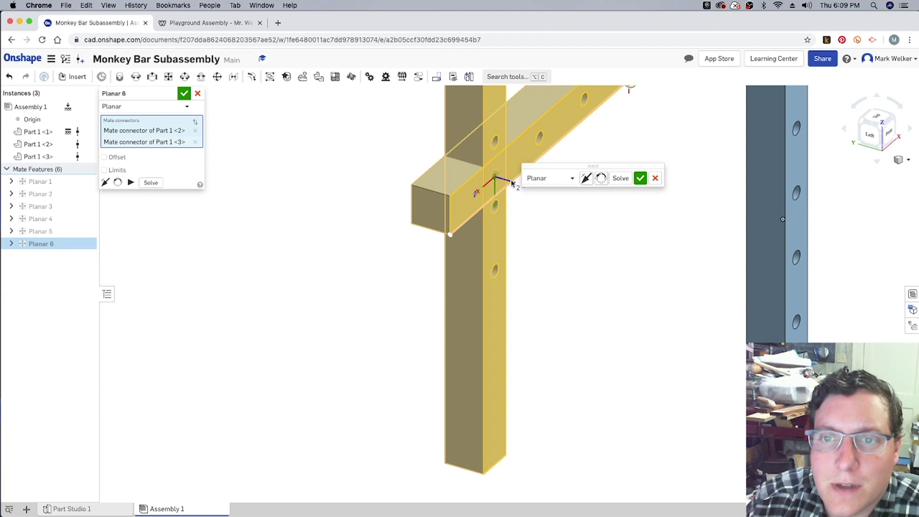
left_click(641, 178)
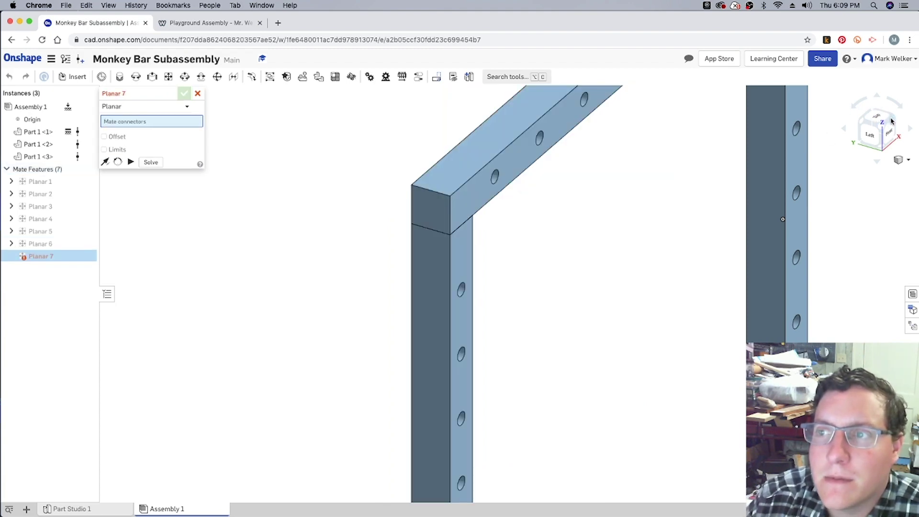
Step: Turn to an isometric view and cancel the empty Planar 7 mate
left_click(891, 119)
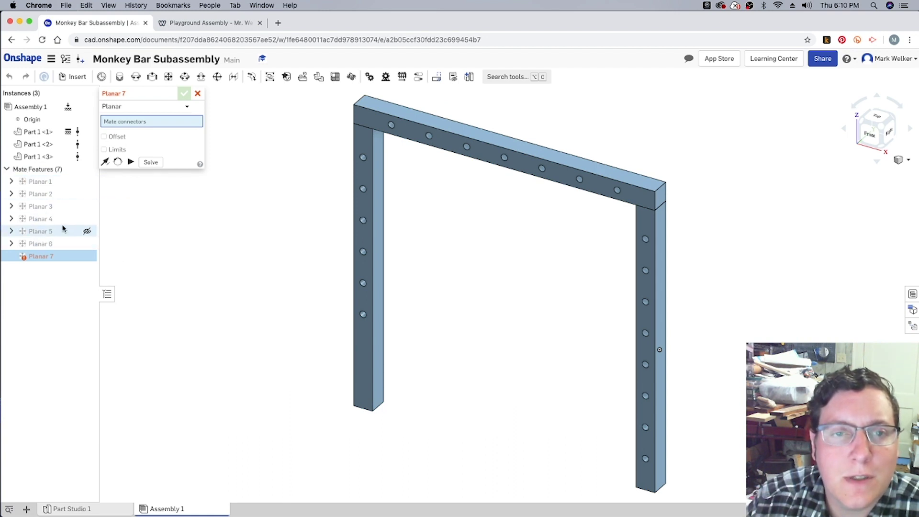
left_click(197, 93)
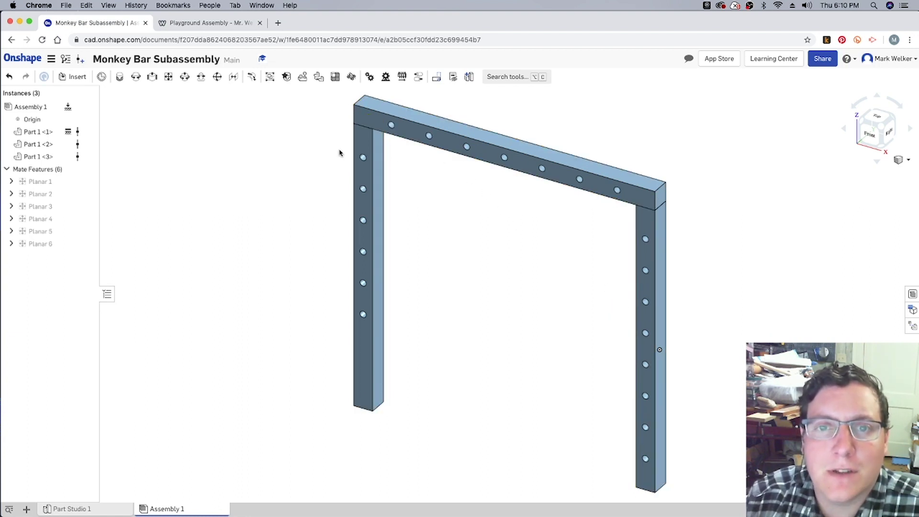
scroll(304, 271, "up", 2)
scroll(302, 253, "down", 4)
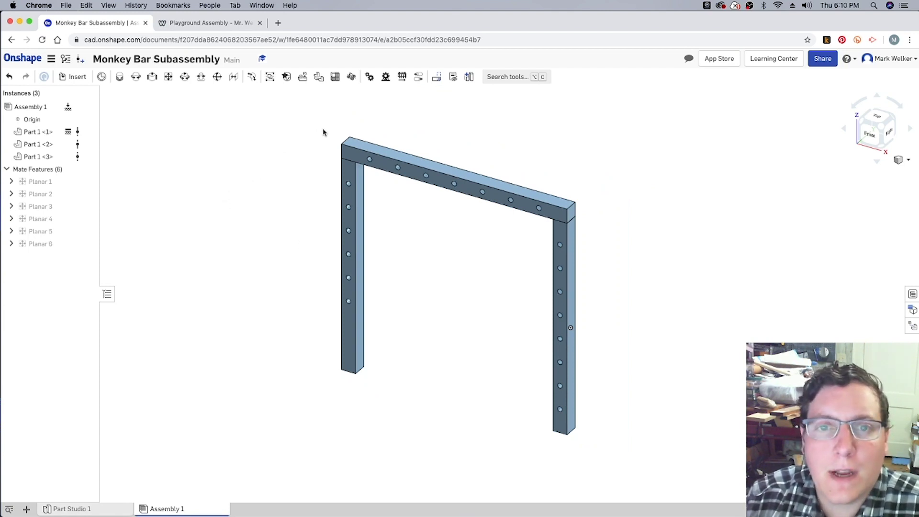
Step: Copy and paste the three frame parts, then drag the copy left and forward
left_click_drag(321, 128, 621, 449)
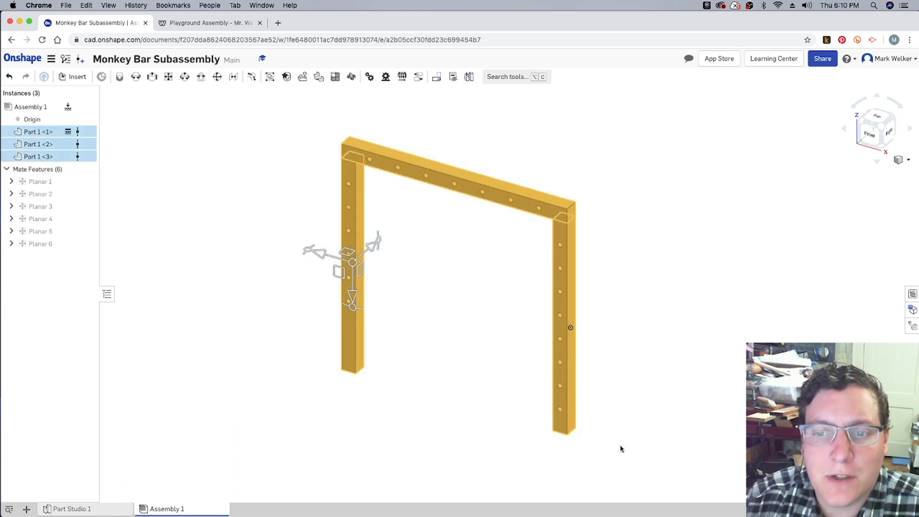
right_click(522, 205)
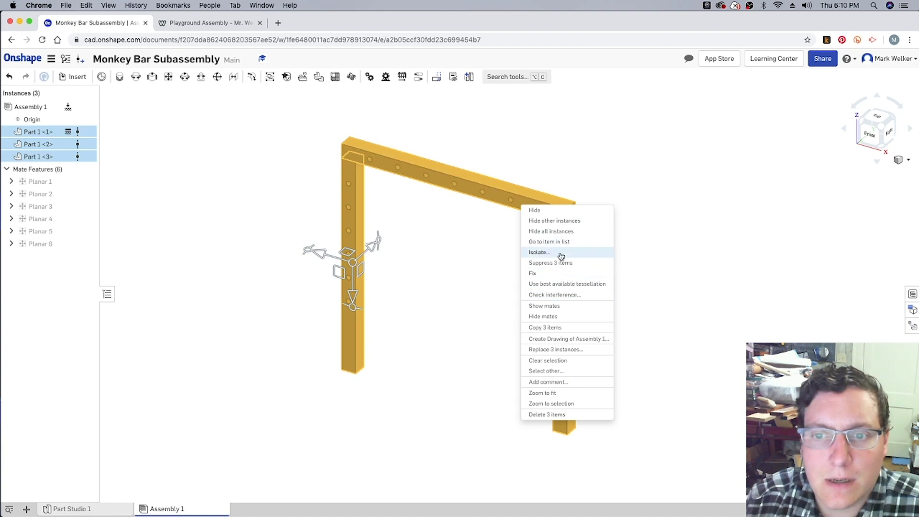
left_click(556, 329)
right_click(479, 271)
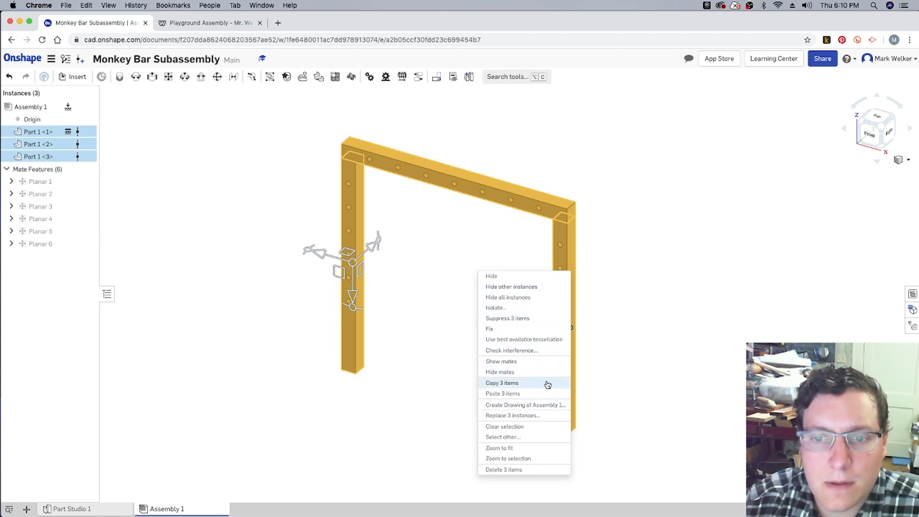
left_click(528, 394)
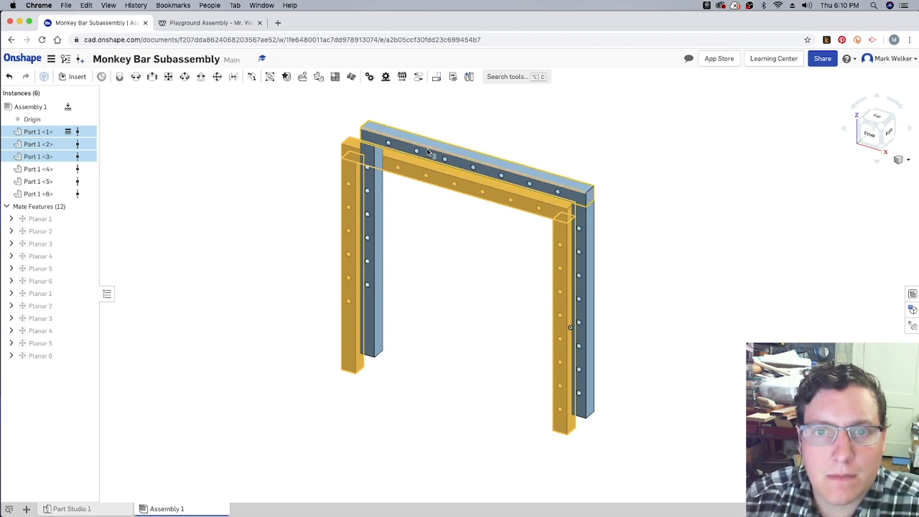
left_click_drag(423, 155, 233, 235)
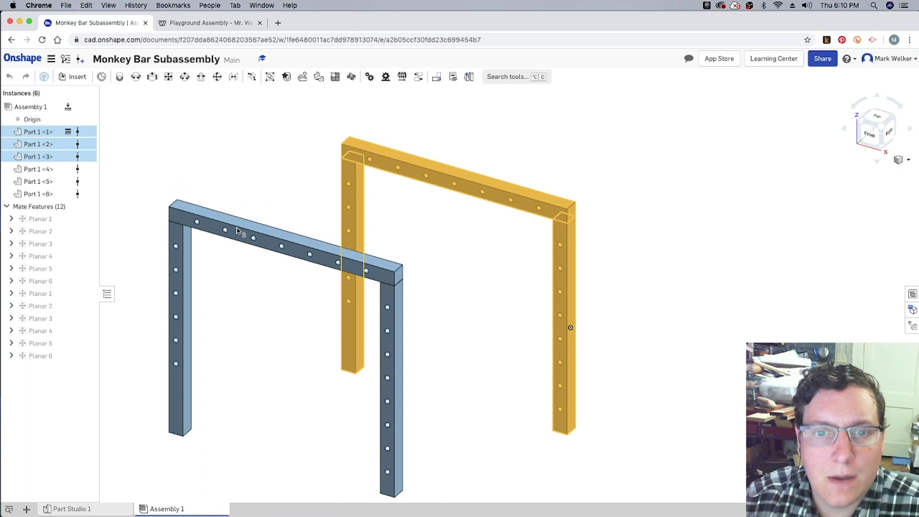
Step: Fix the copied front post Part 1 <4> in place
left_click(249, 302)
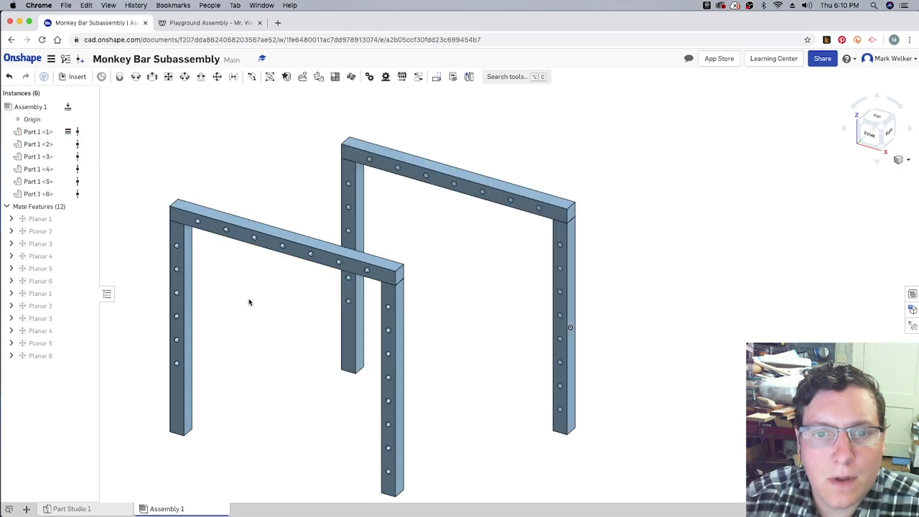
right_click(393, 321)
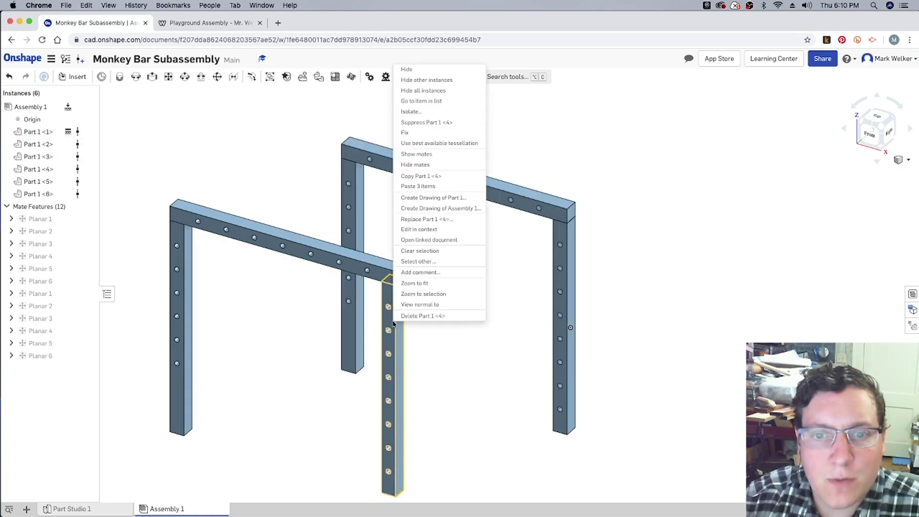
left_click(417, 133)
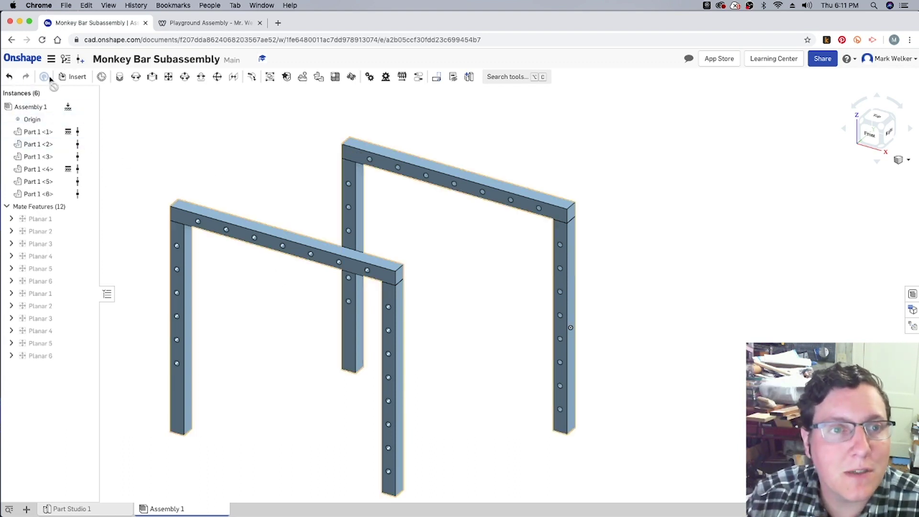
Step: Insert Part 1 from the Monkey Pole document in Playground Project, placed right of the frames
left_click(73, 77)
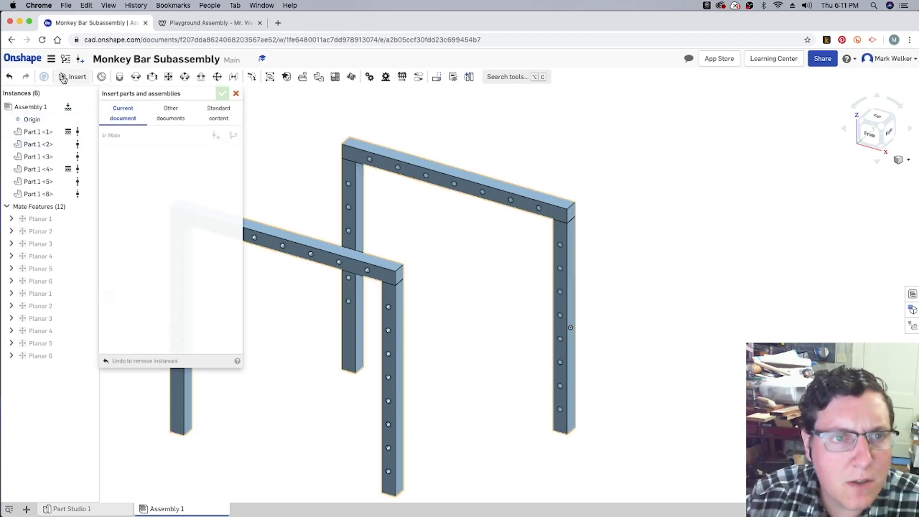
left_click(172, 117)
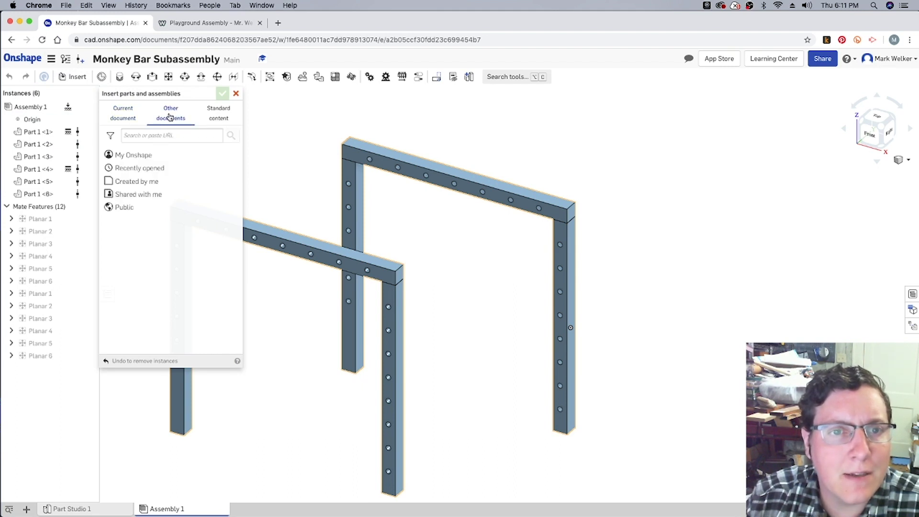
left_click(120, 153)
left_click(136, 178)
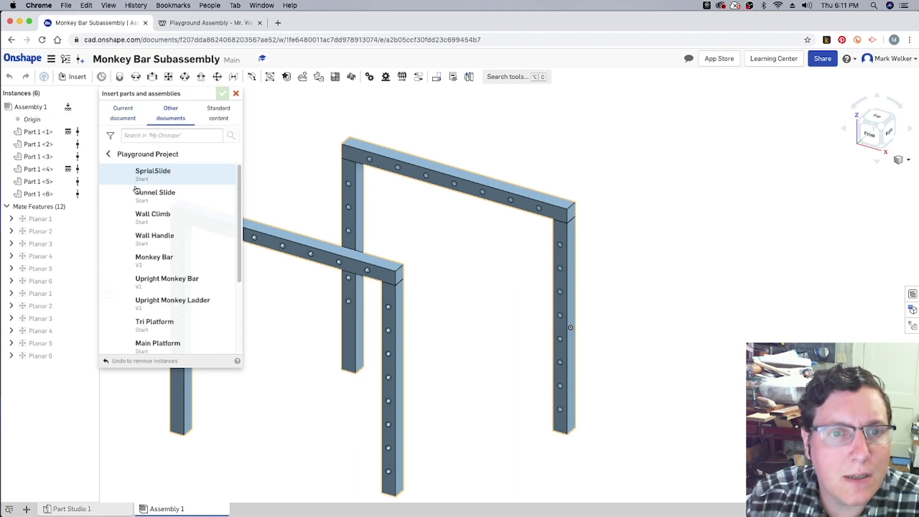
scroll(191, 297, "down", 5)
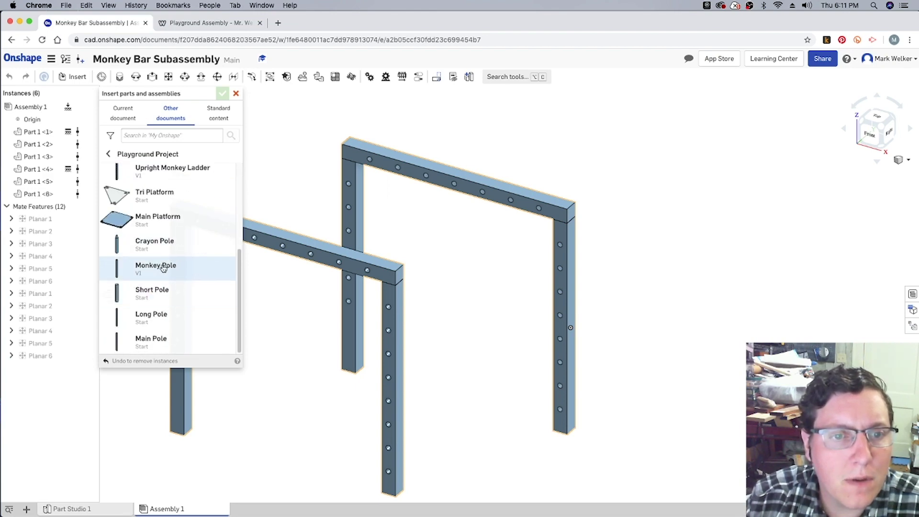
left_click(160, 269)
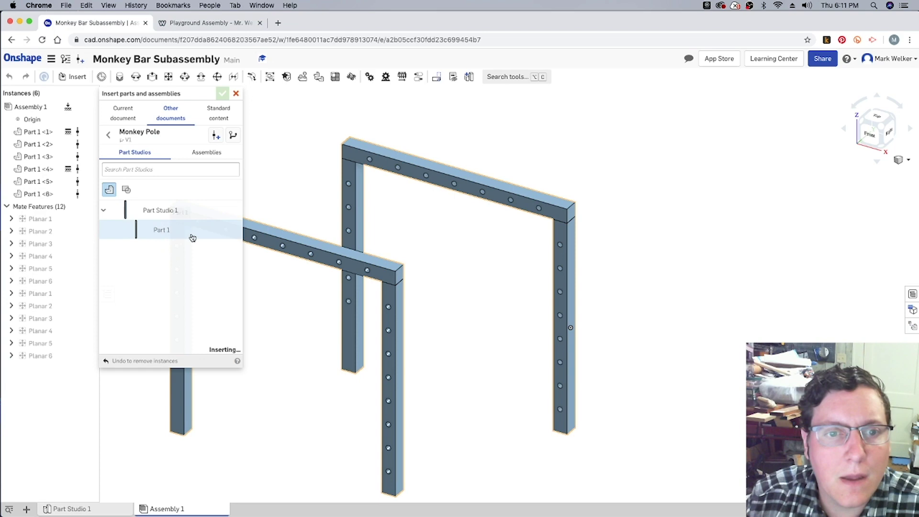
left_click(188, 234)
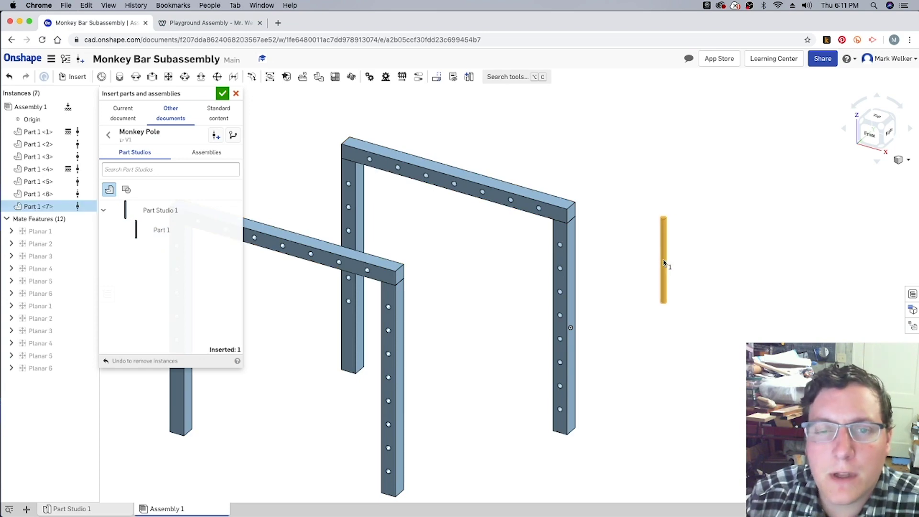
left_click(663, 262)
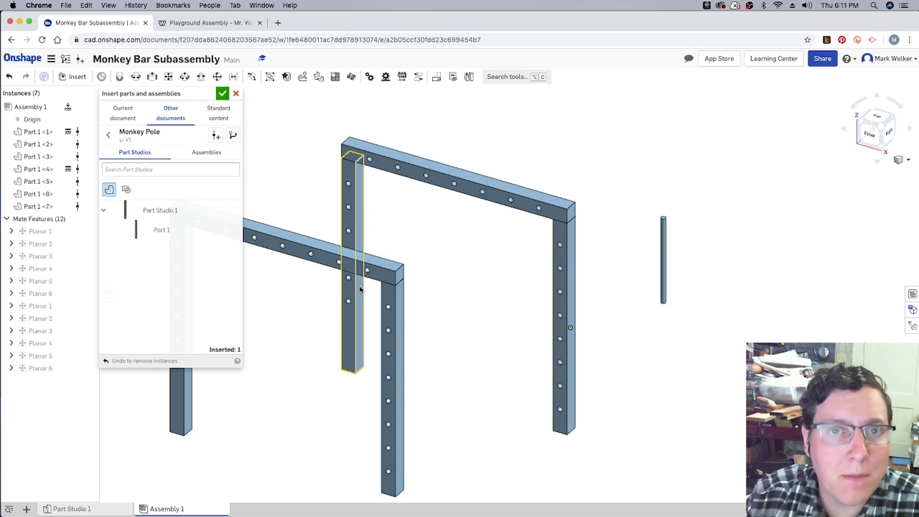
left_click(222, 94)
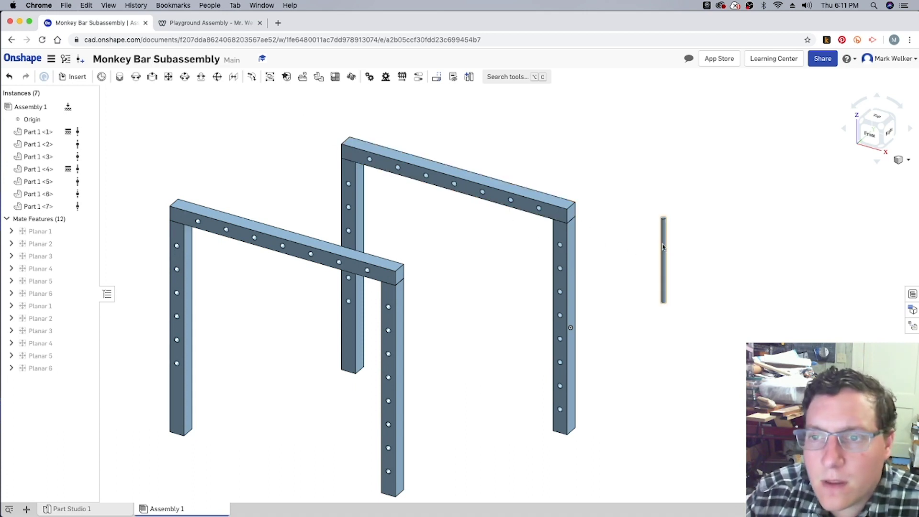
Step: Unfix the front right post and drag the front frame down and slightly left
right_click(399, 306)
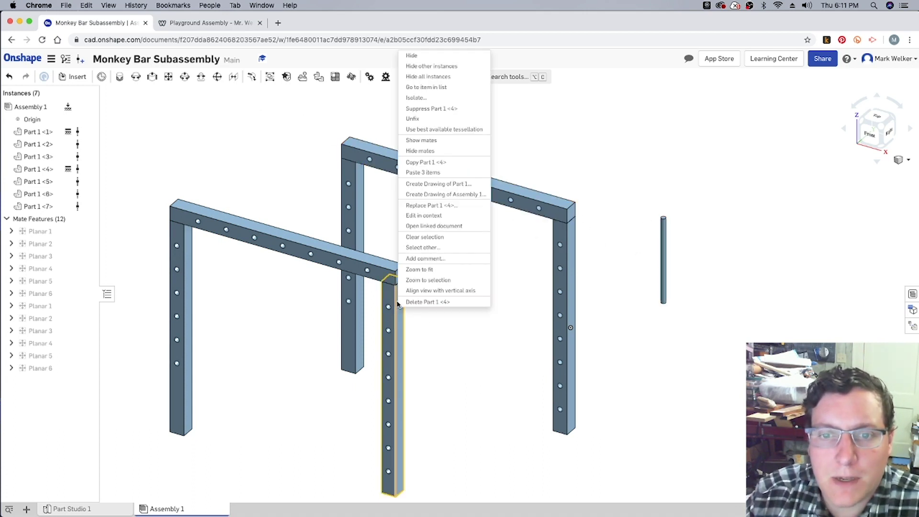
left_click(413, 119)
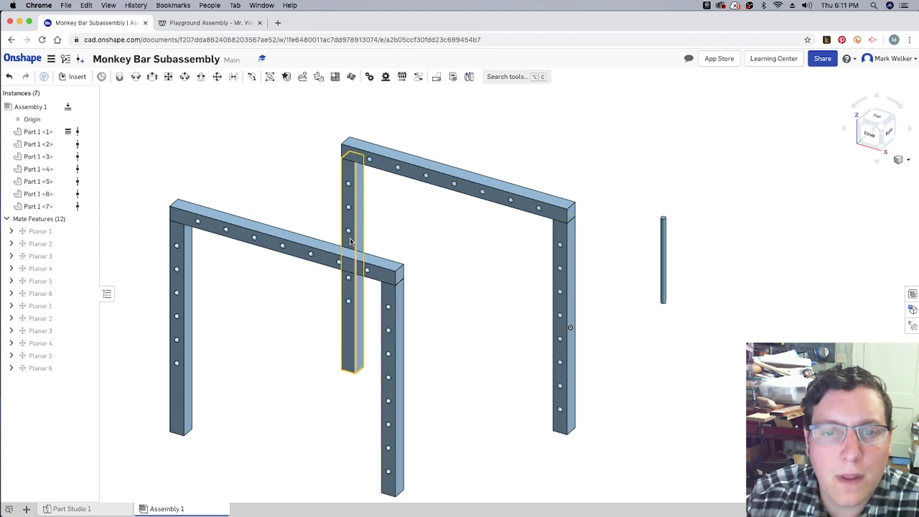
left_click_drag(302, 255, 306, 293)
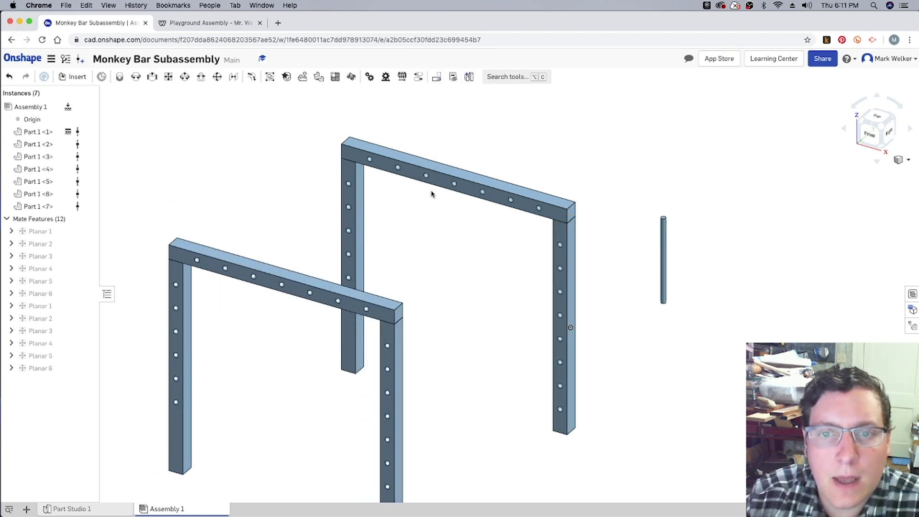
Step: Seat the pole's top end in the back bar's first hole with a flipped Cylindrical 1 mate
left_click(184, 78)
scroll(672, 218, "down", 1)
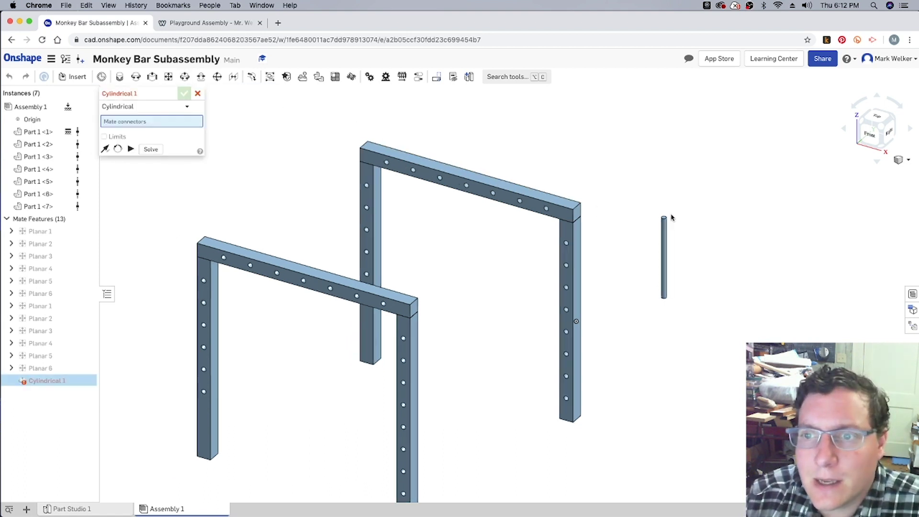
scroll(672, 218, "up", 10)
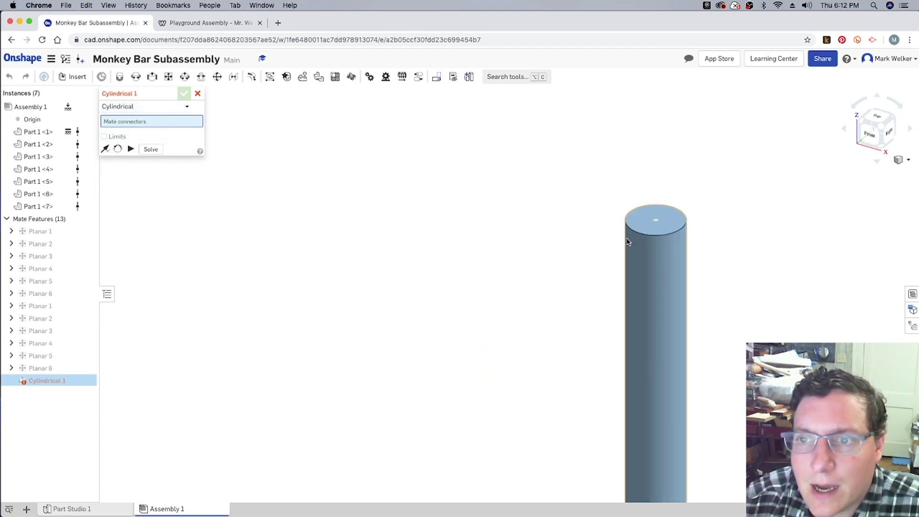
left_click(642, 226)
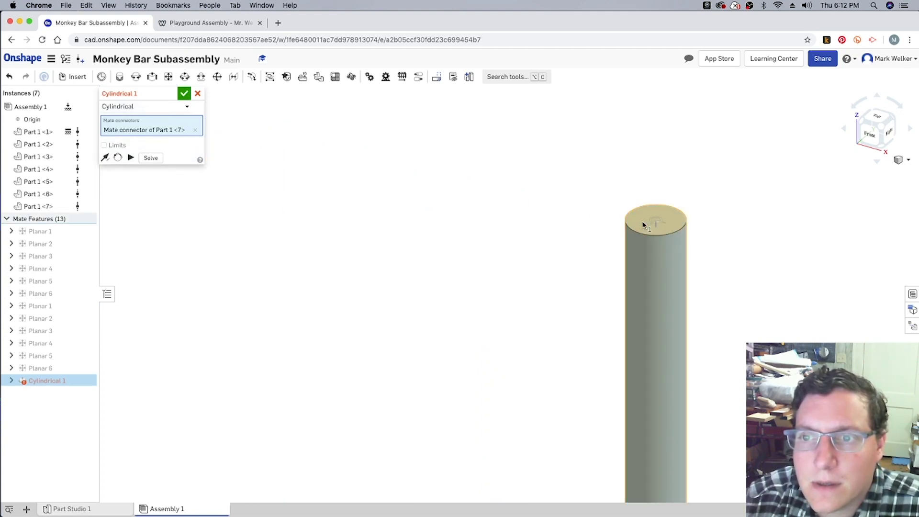
scroll(643, 222, "down", 5)
scroll(597, 220, "down", 4)
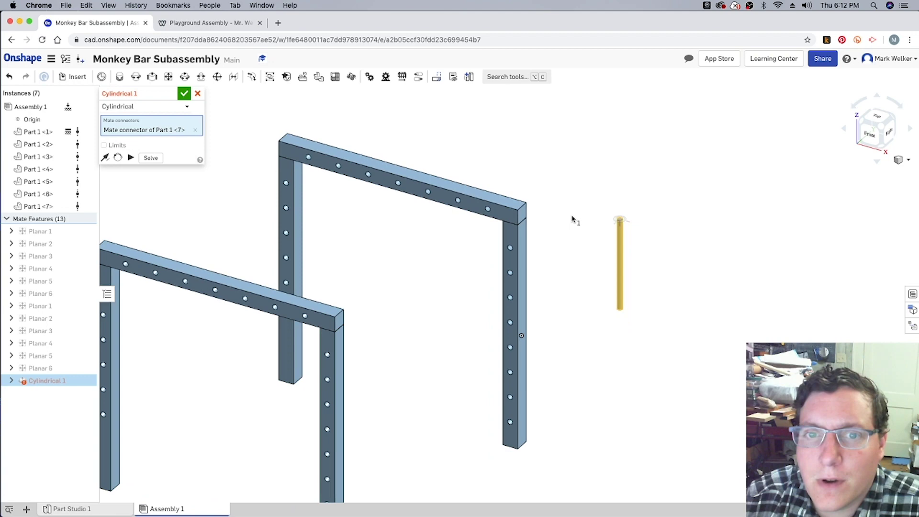
scroll(305, 153, "up", 5)
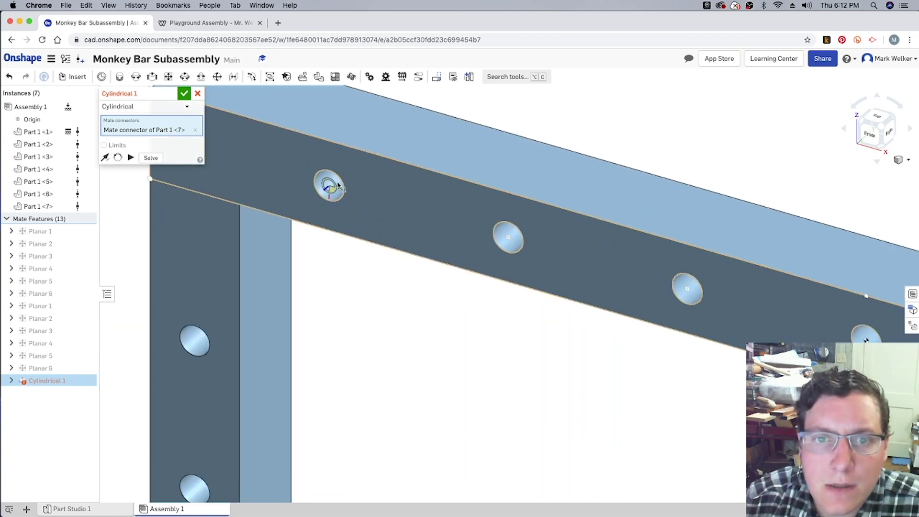
left_click(330, 185)
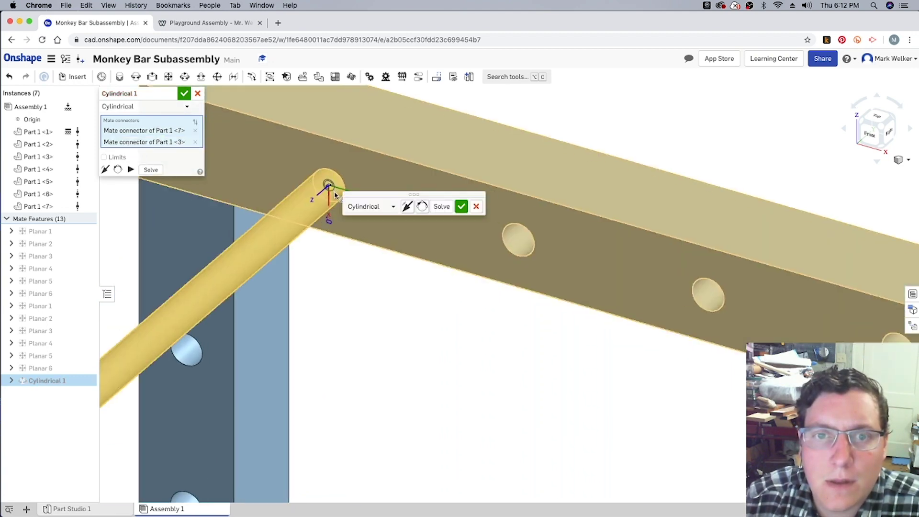
left_click(407, 206)
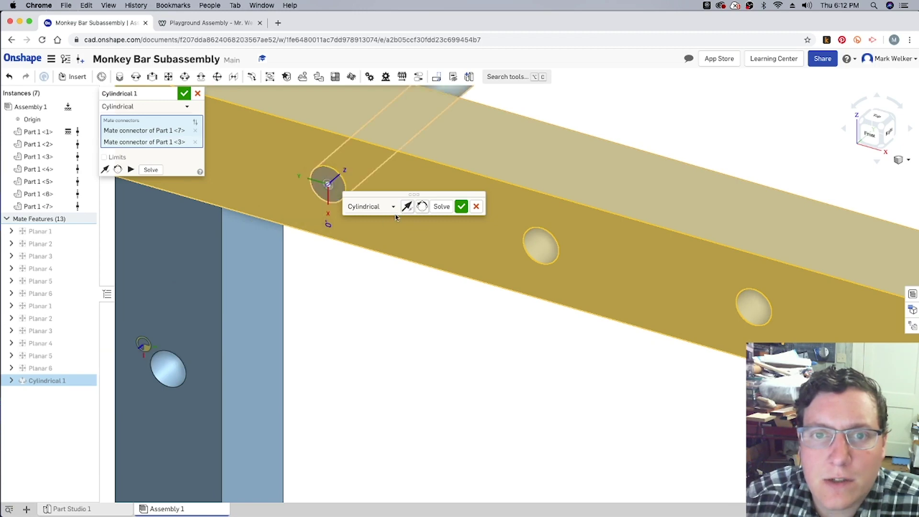
scroll(347, 244, "down", 8)
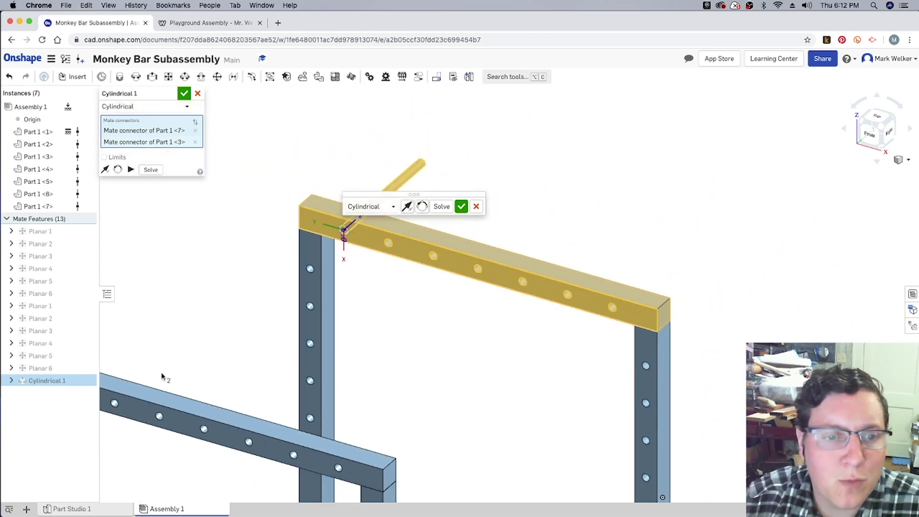
left_click(461, 207)
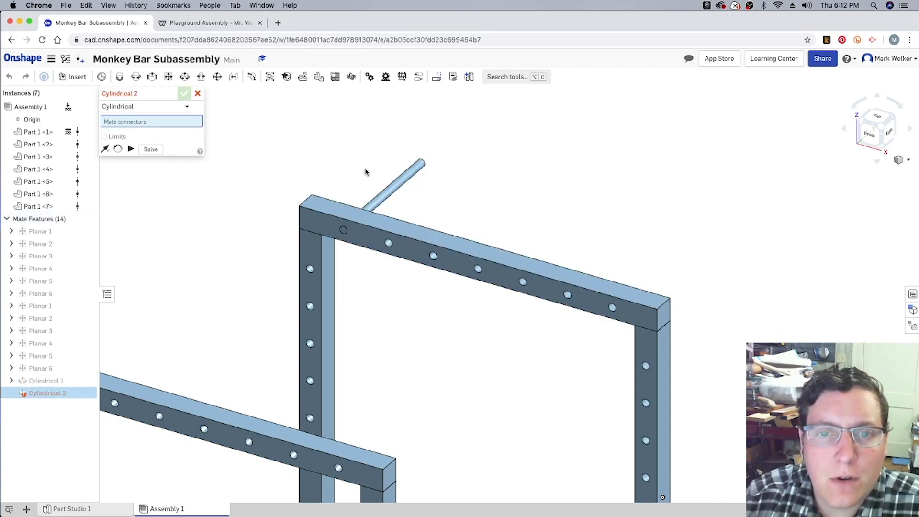
Step: Abandon the second cylindrical mate without adding it
left_click(391, 186)
right_click(391, 186)
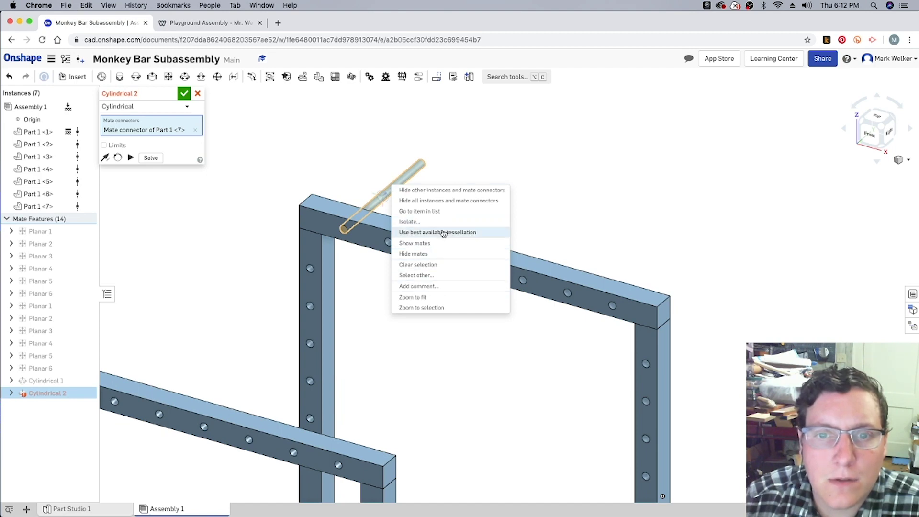
left_click(365, 284)
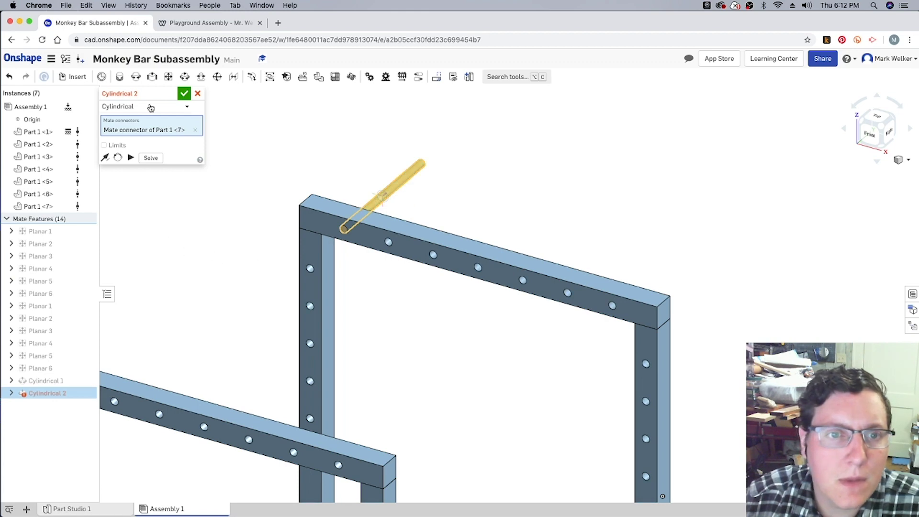
left_click(198, 93)
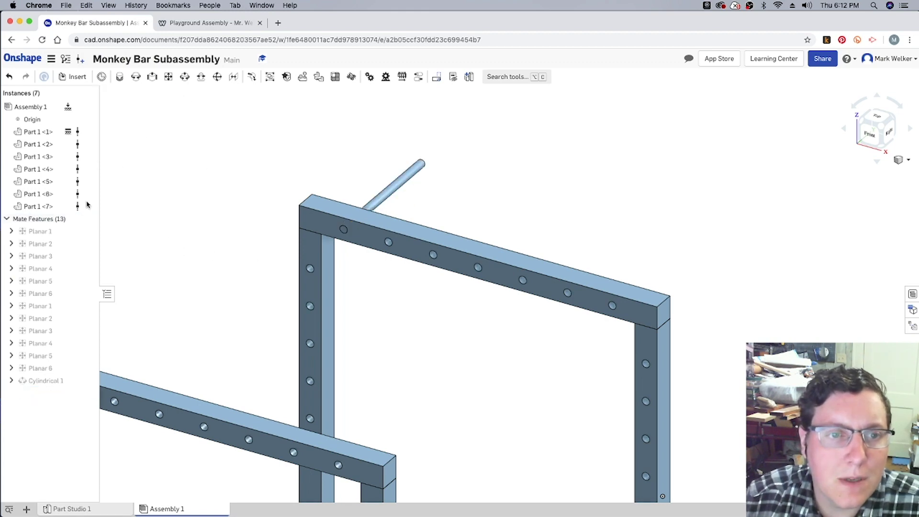
Step: Copy pole Part 1 <7> and paste it twice as Part 1 <8> and <9>
left_click(28, 206)
right_click(28, 207)
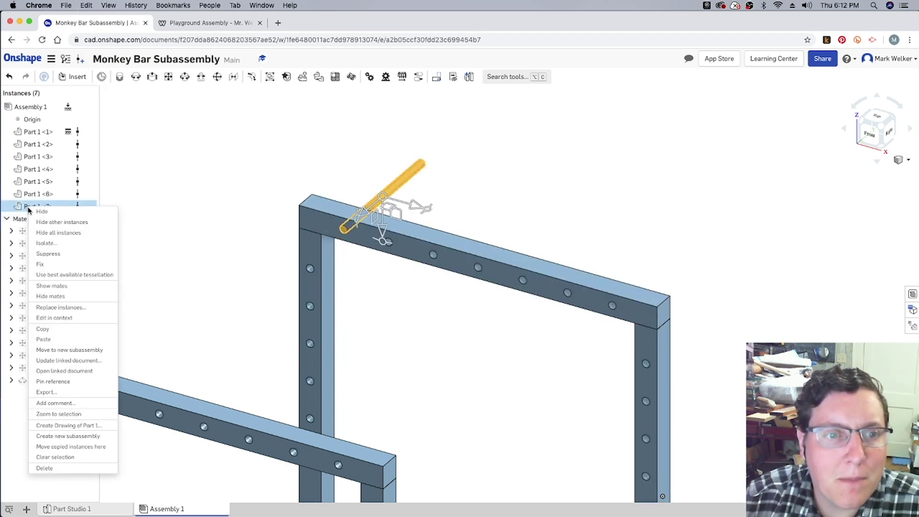
left_click(60, 334)
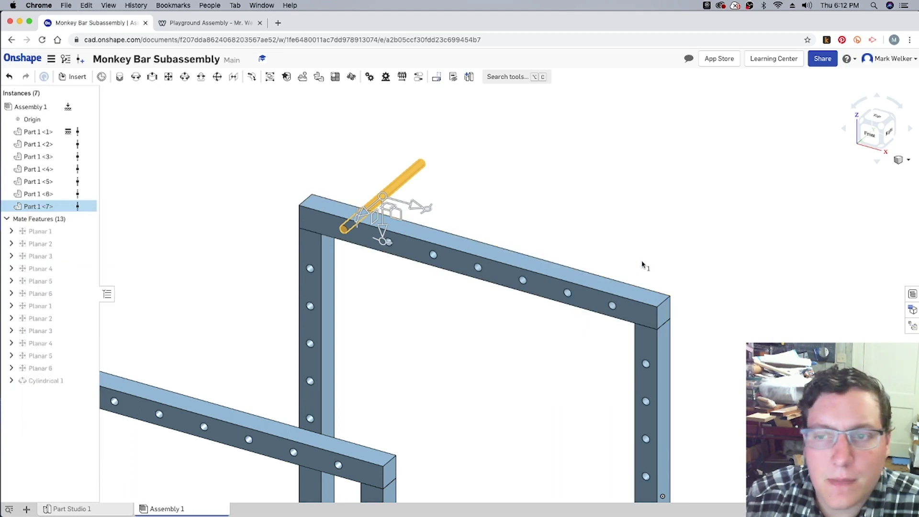
right_click(762, 259)
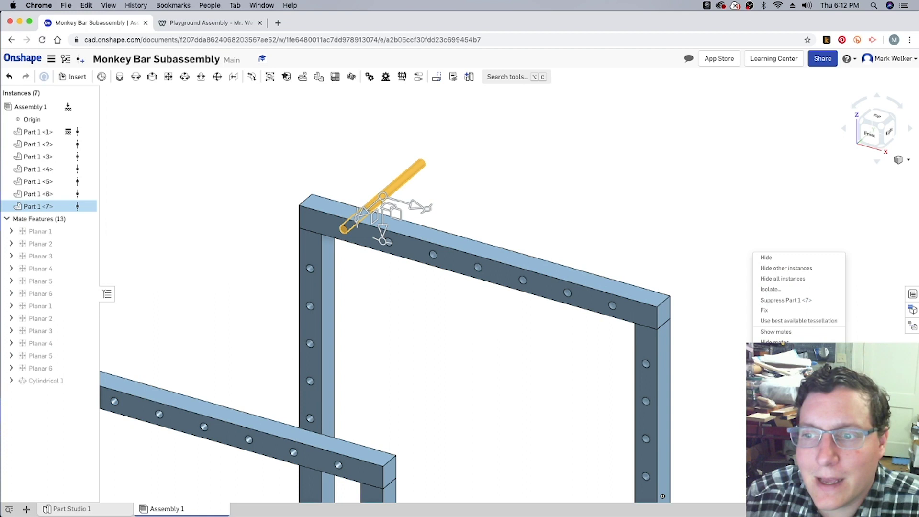
left_click(776, 365)
right_click(772, 331)
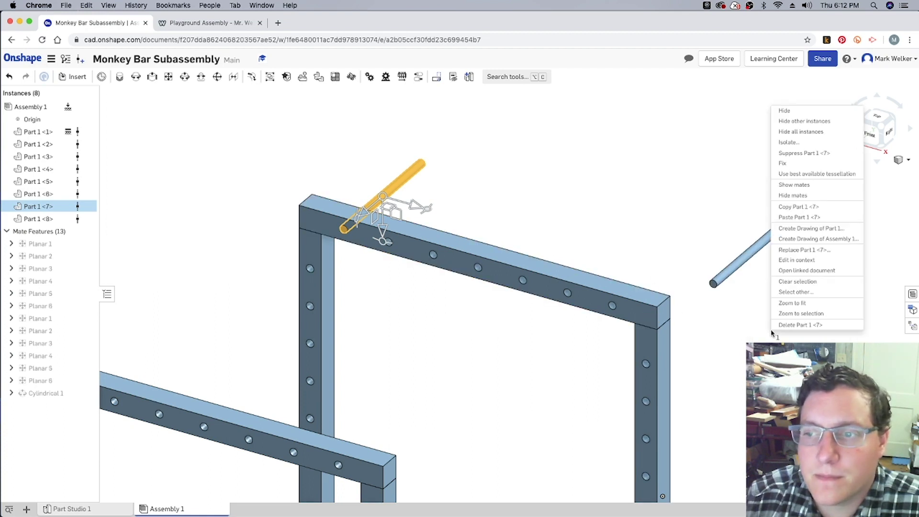
left_click(819, 219)
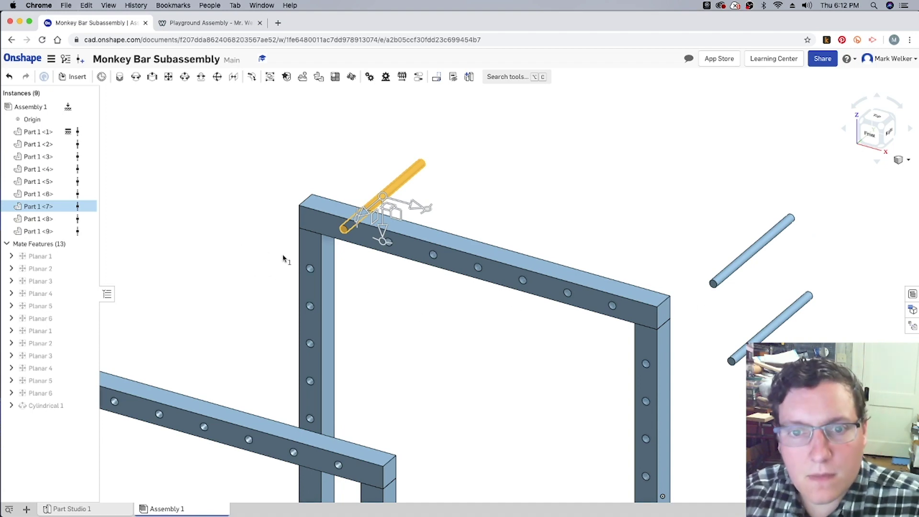
Step: Slide the mated pole along its hole's axis
left_click(250, 247)
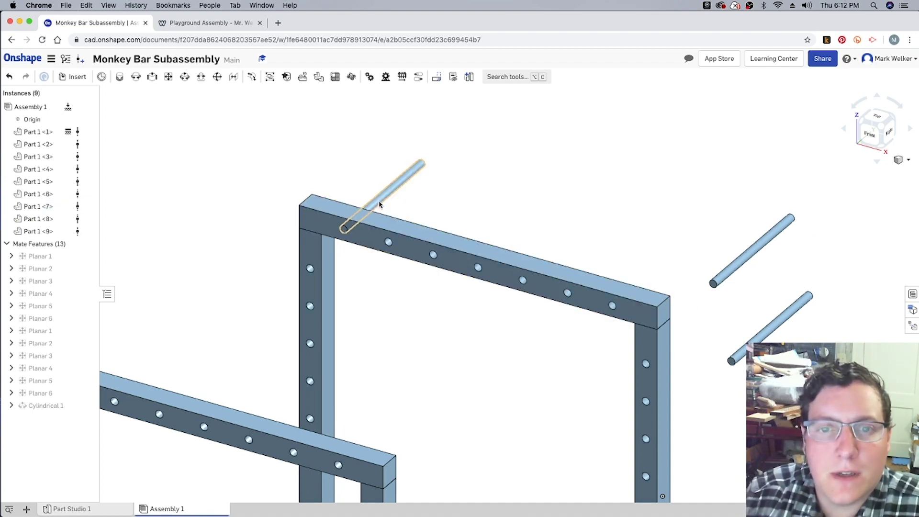
left_click_drag(411, 176, 368, 207)
scroll(344, 234, "down", 1)
scroll(343, 232, "up", 5)
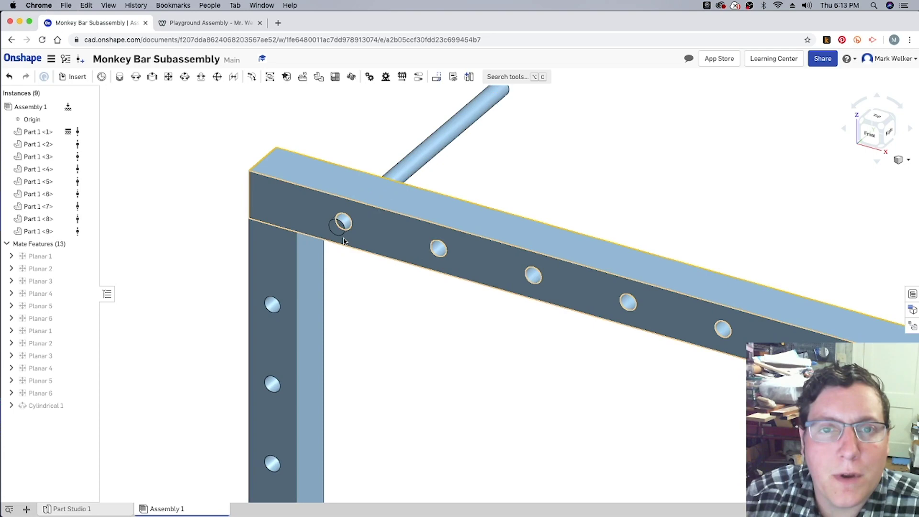
left_click(169, 78)
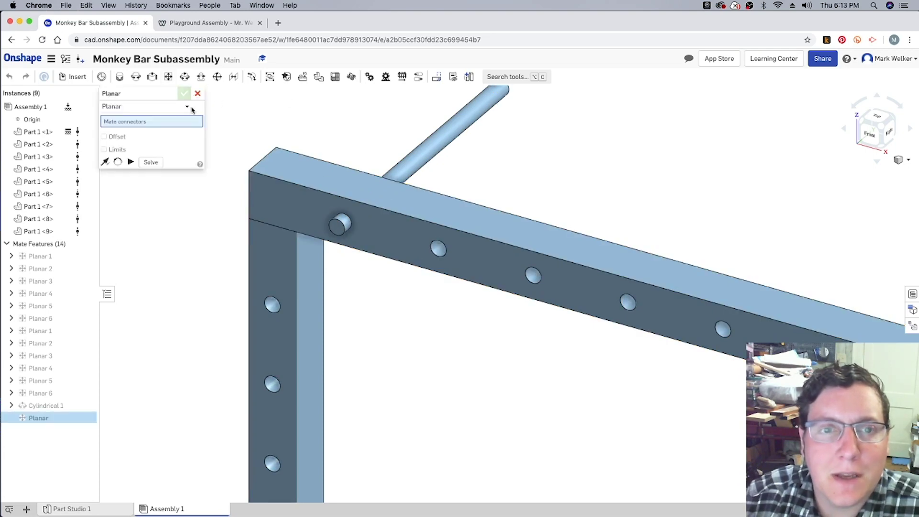
left_click(341, 224)
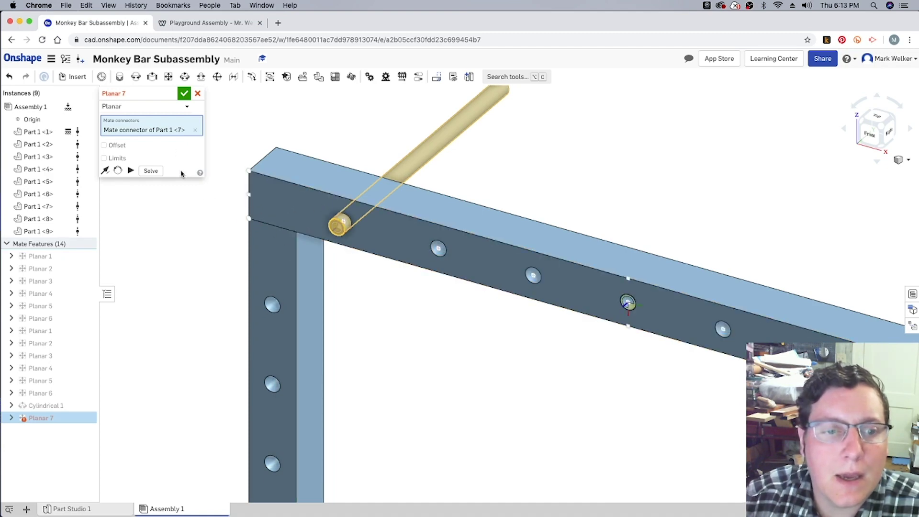
left_click(297, 214)
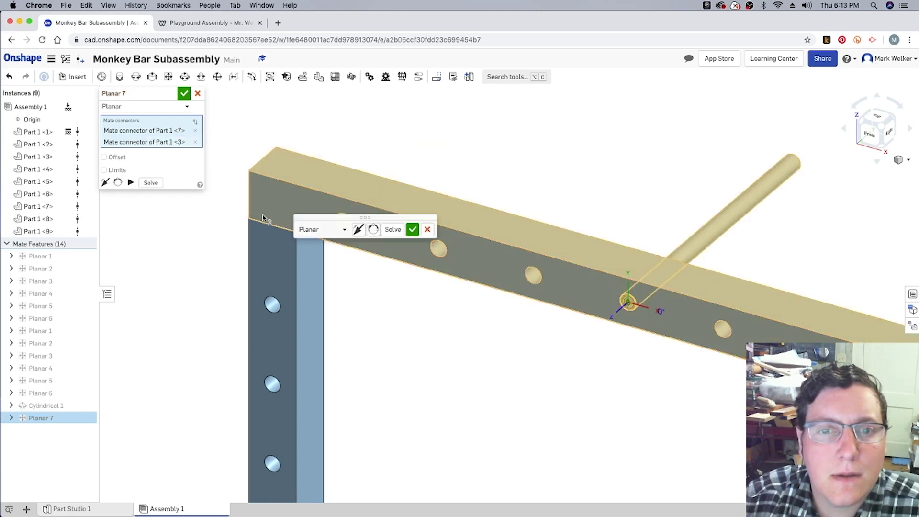
left_click(413, 229)
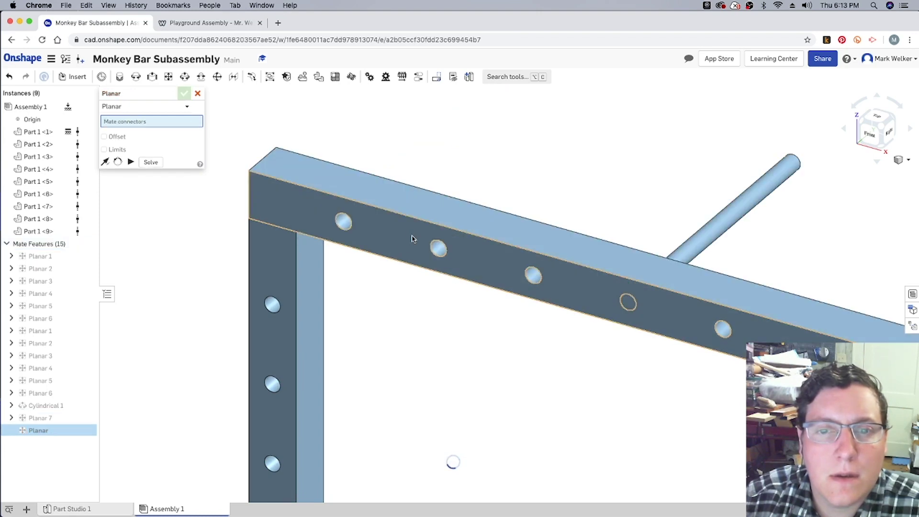
left_click(197, 93)
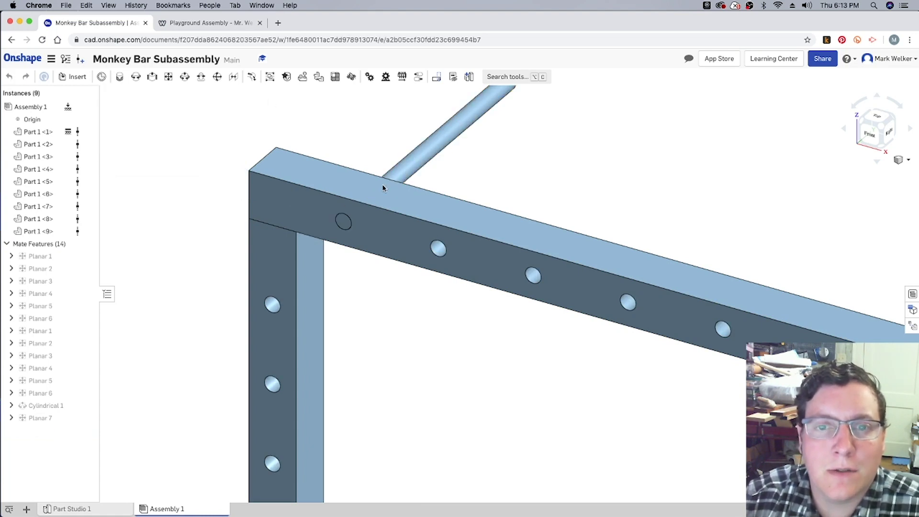
scroll(196, 286, "down", 5)
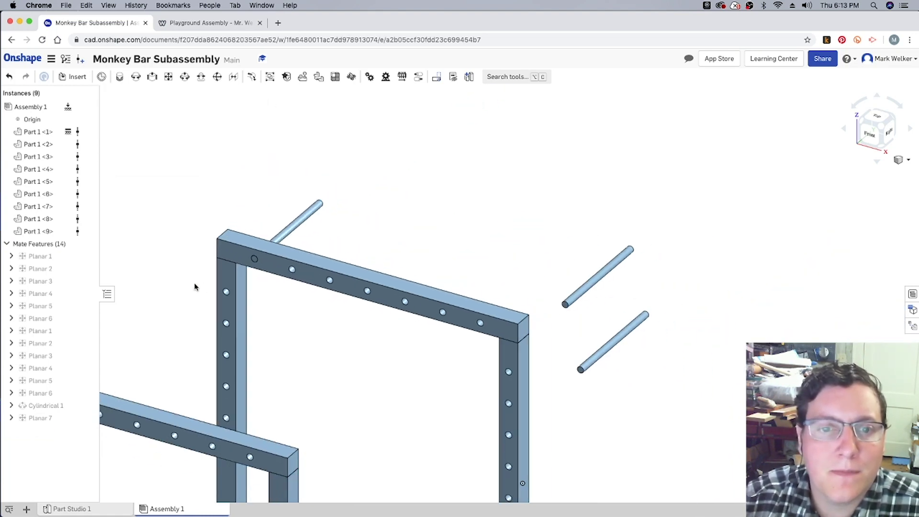
scroll(196, 287, "down", 3)
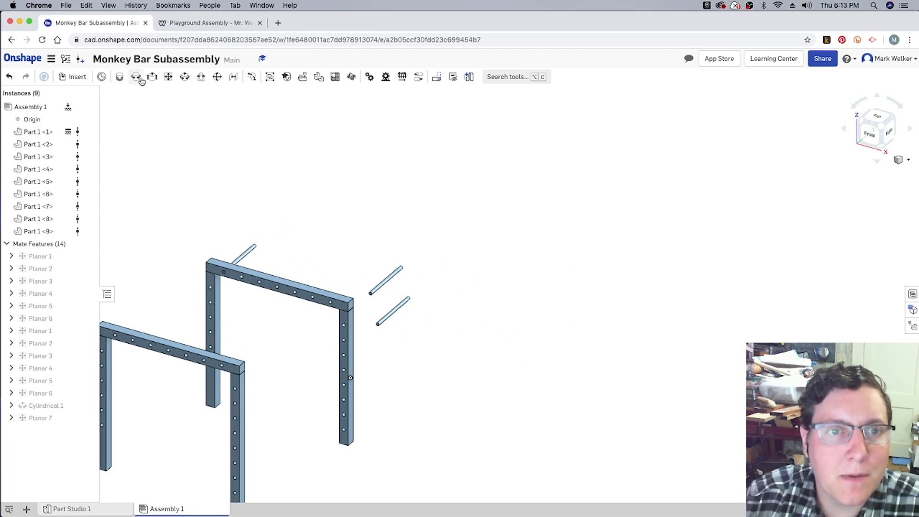
left_click(184, 78)
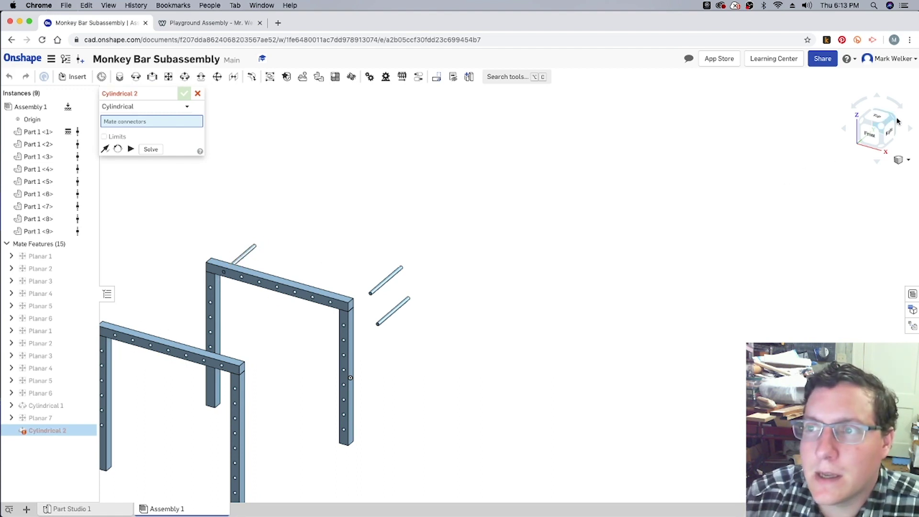
left_click(892, 121)
scroll(568, 207, "up", 5)
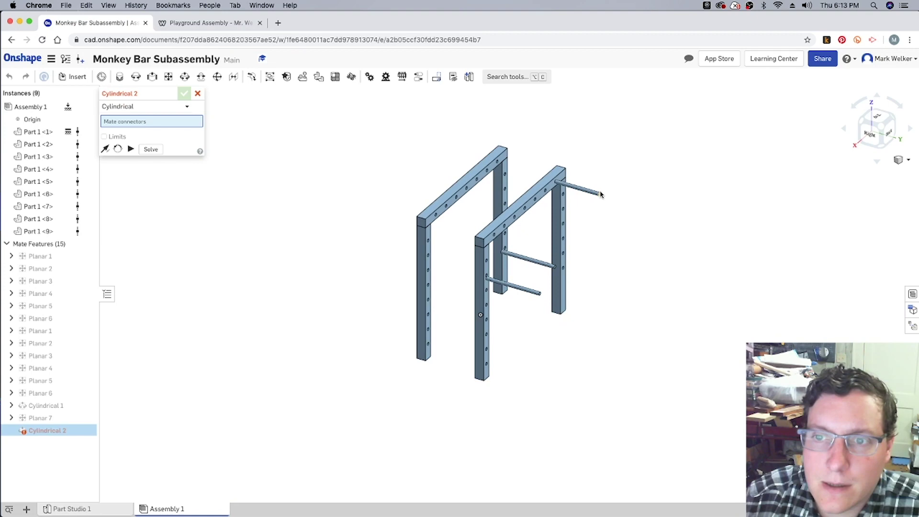
scroll(601, 196, "up", 5)
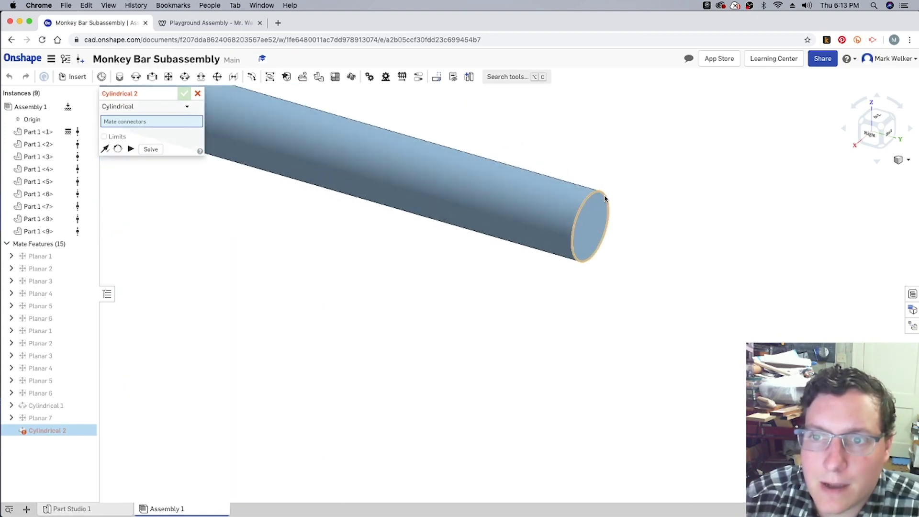
scroll(604, 198, "down", 5)
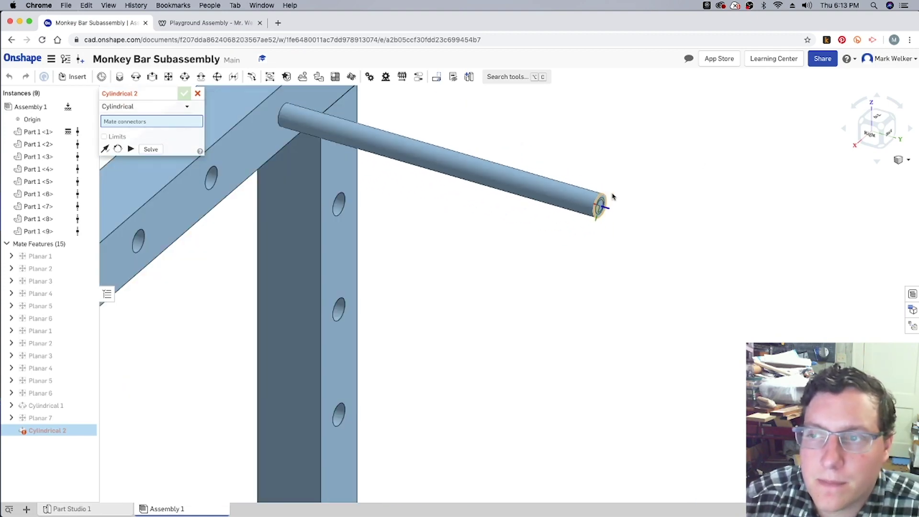
left_click(864, 122)
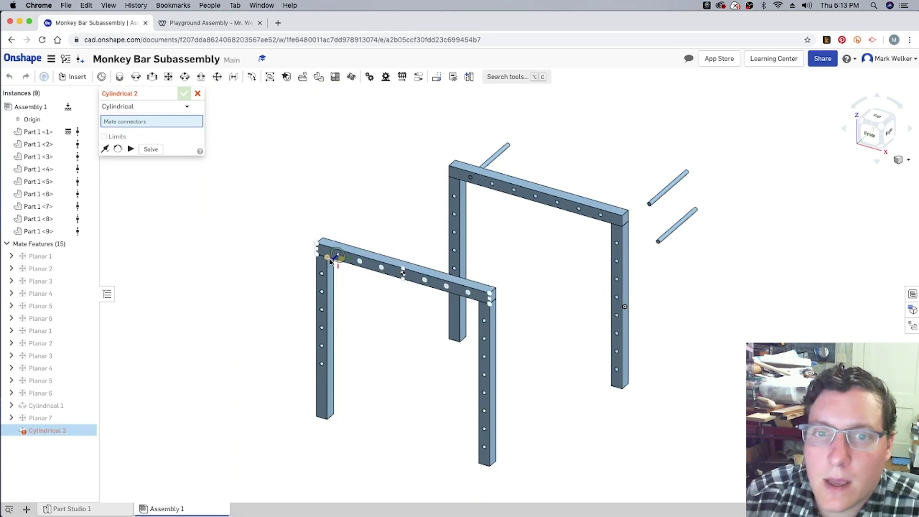
left_click(895, 118)
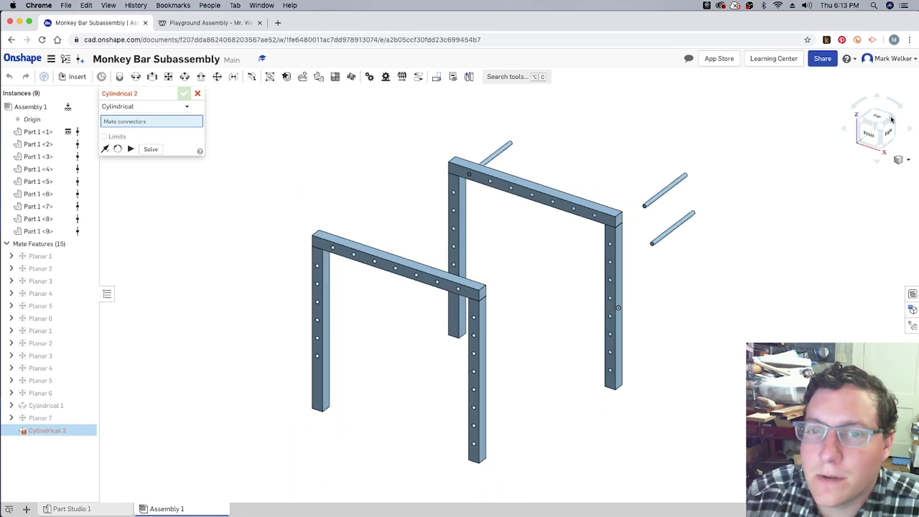
scroll(478, 154, "up", 10)
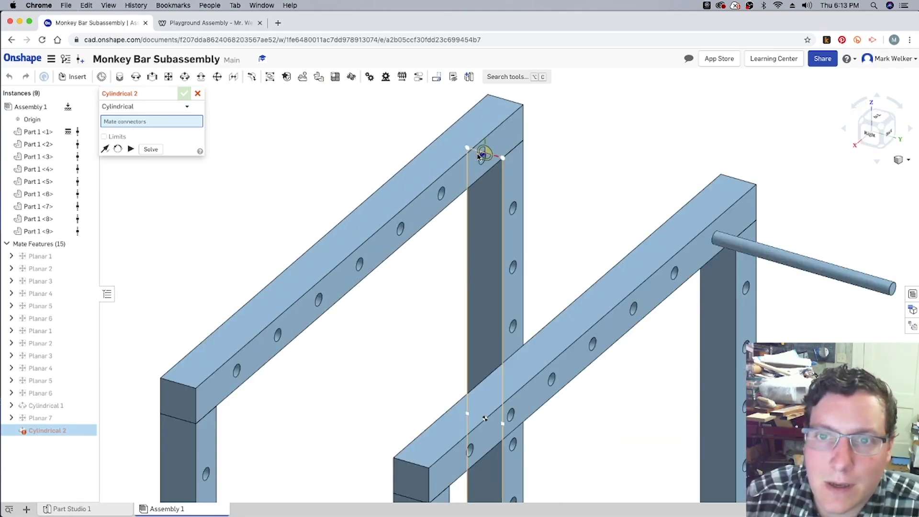
left_click(497, 187)
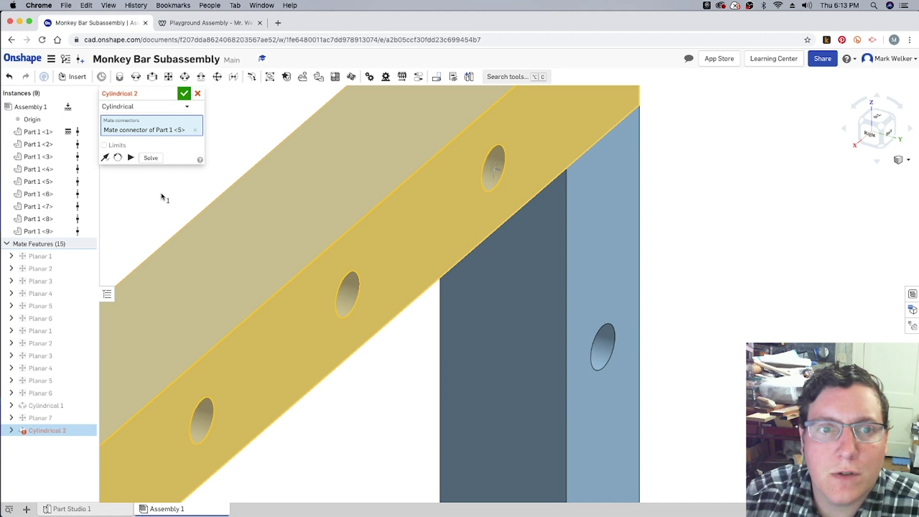
scroll(160, 193, "down", 5)
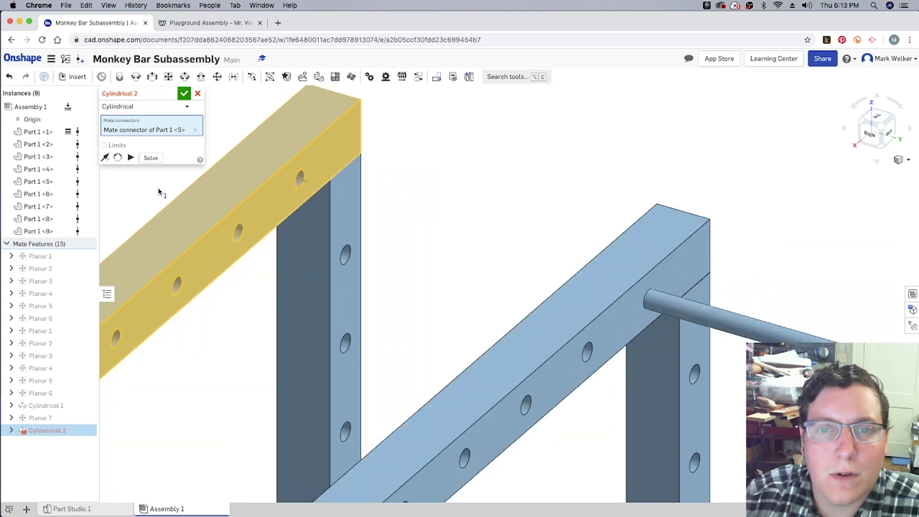
left_click(299, 178)
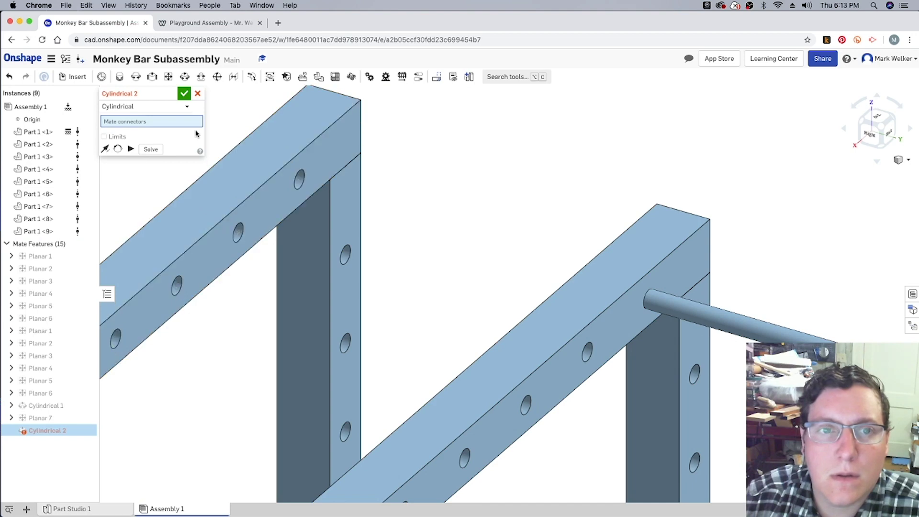
left_click(197, 94)
Step: Seat the rod end in the top-beam hole with a solved Cylindrical 2 mate, discarding the next empty one
scroll(255, 309, "up", 3)
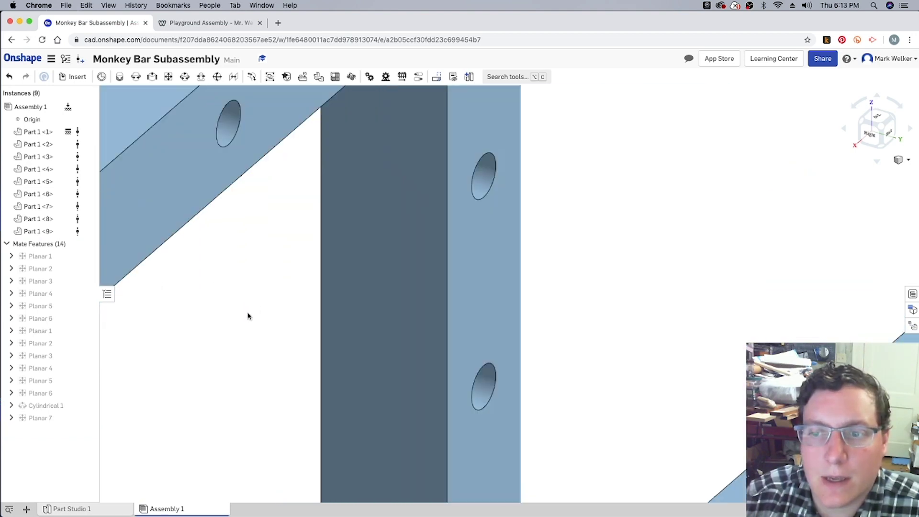
scroll(249, 314, "down", 6)
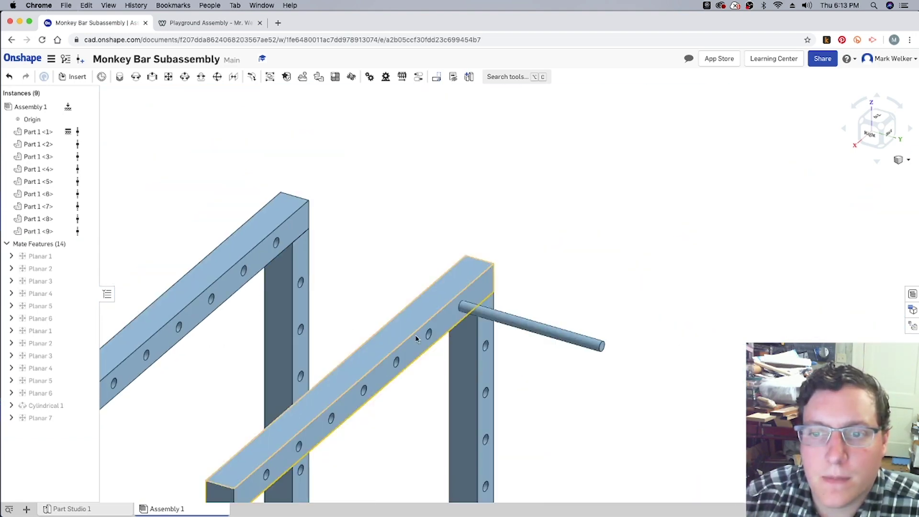
left_click(186, 78)
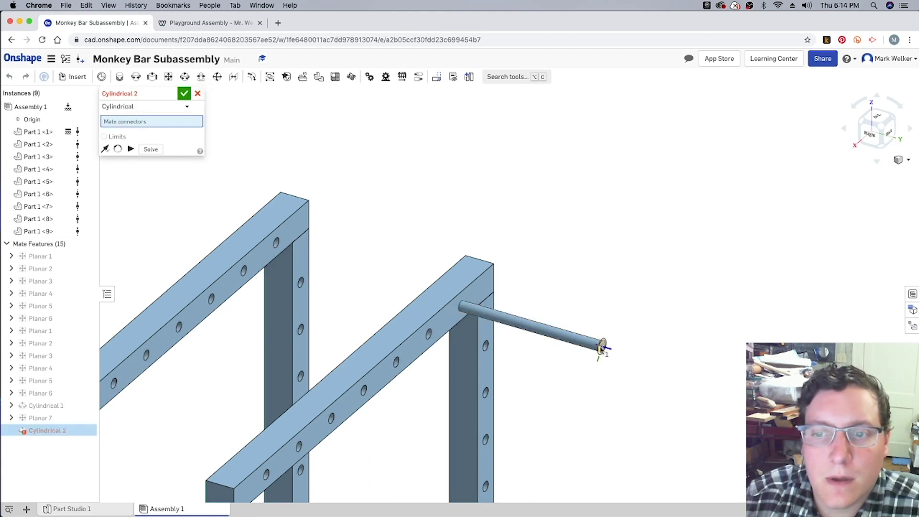
left_click(601, 348)
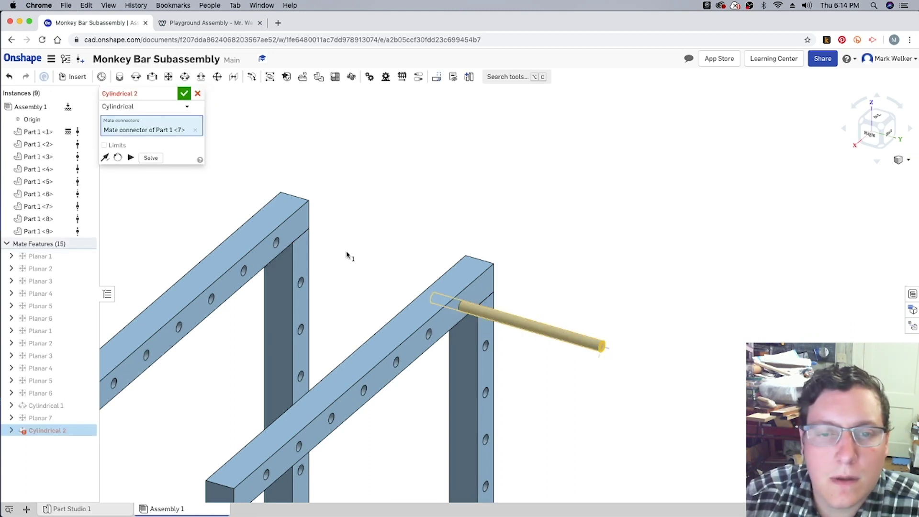
left_click(282, 244)
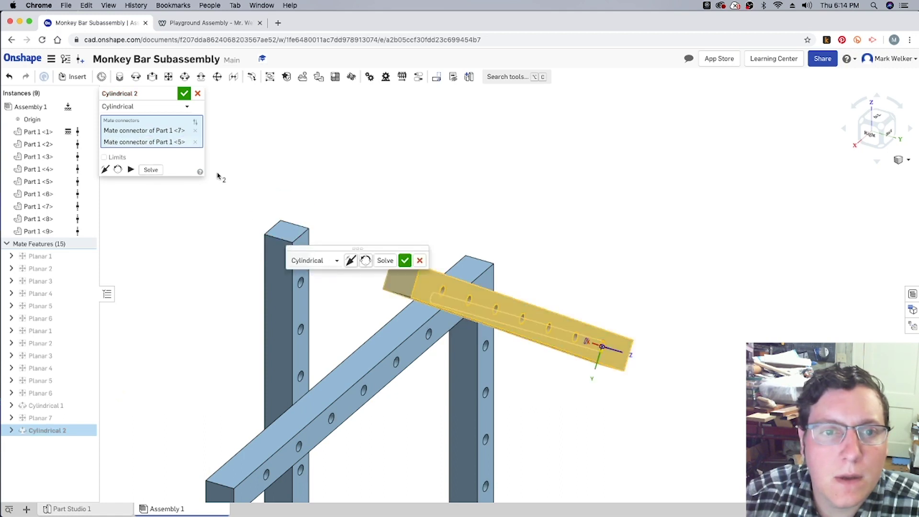
left_click(381, 261)
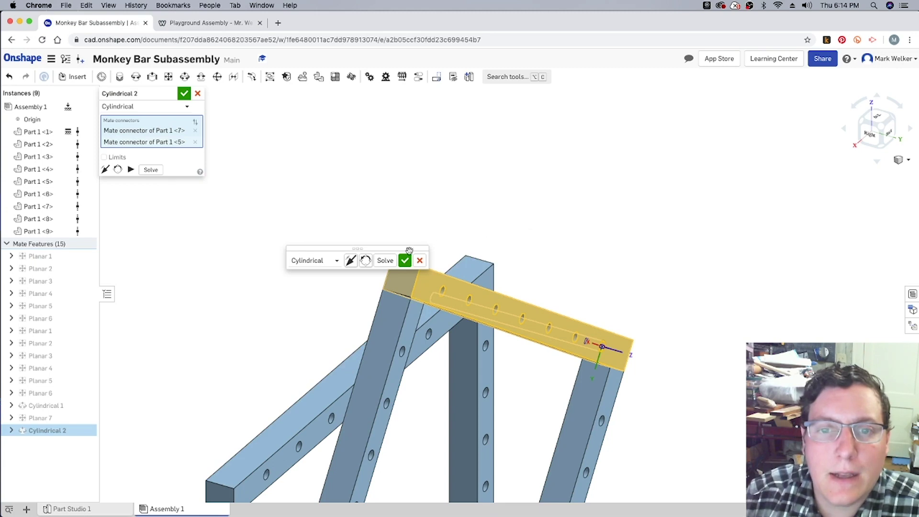
left_click(405, 260)
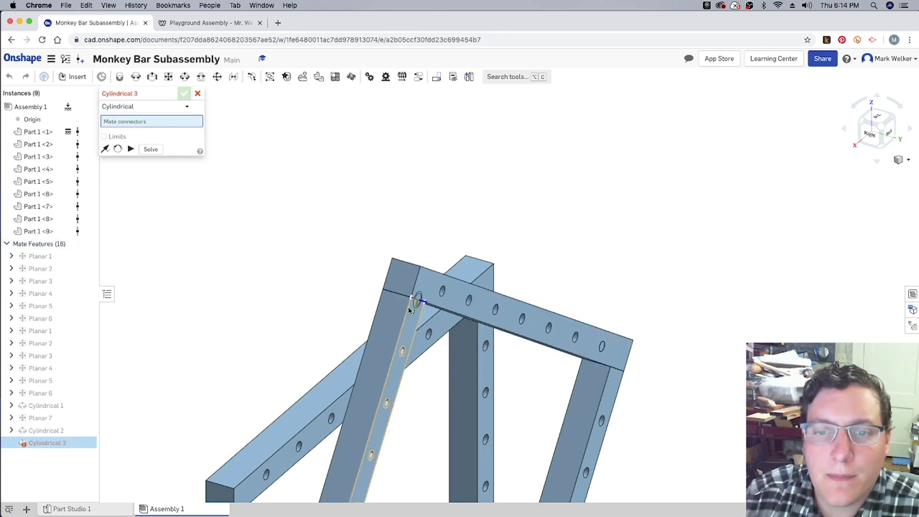
scroll(266, 256, "down", 5)
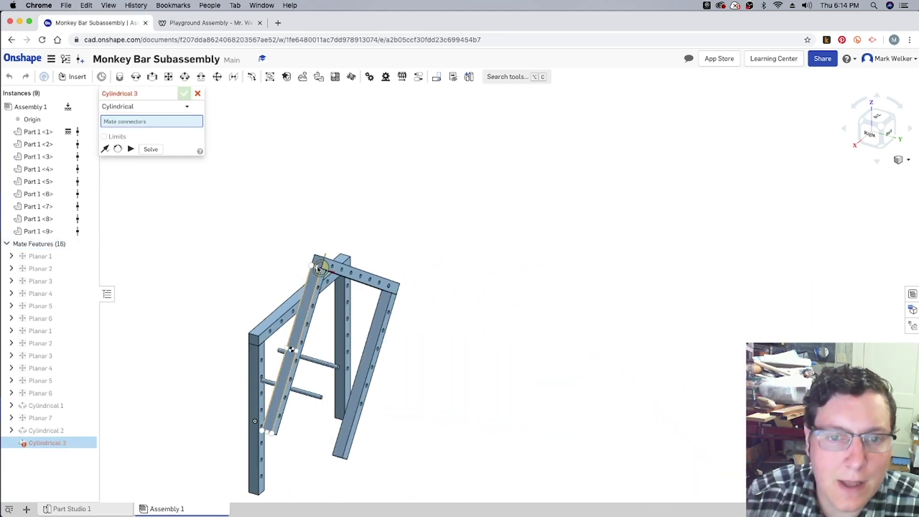
key("Escape")
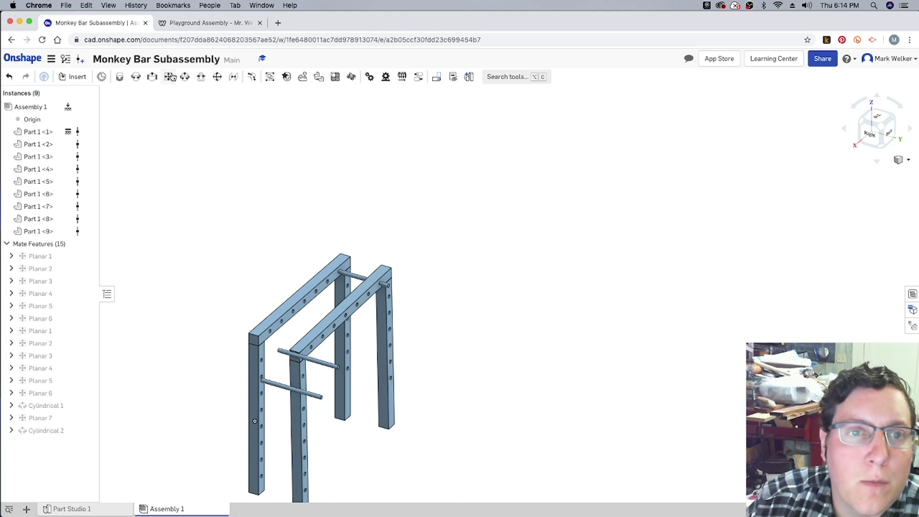
Step: From a front isometric view, mate the first side rung into the left leg's hole as Cylindrical 3
left_click(864, 122)
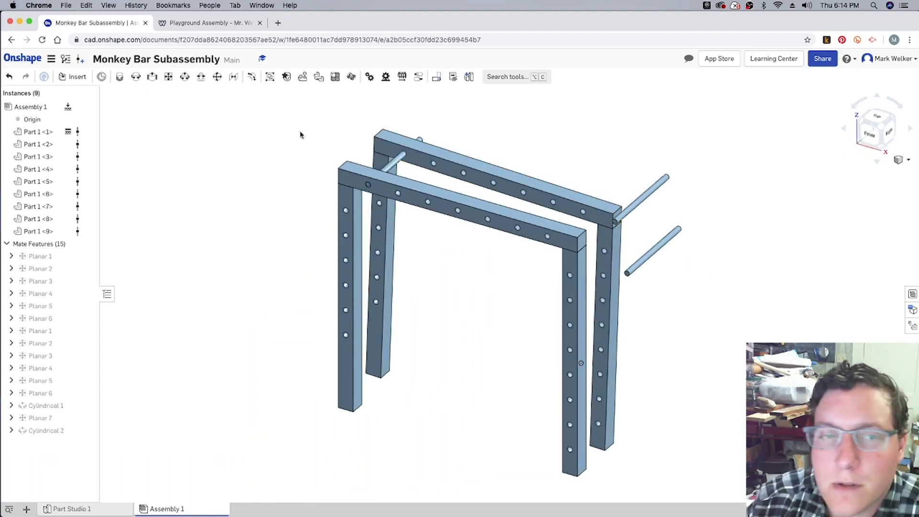
left_click(188, 78)
scroll(618, 223, "down", 5)
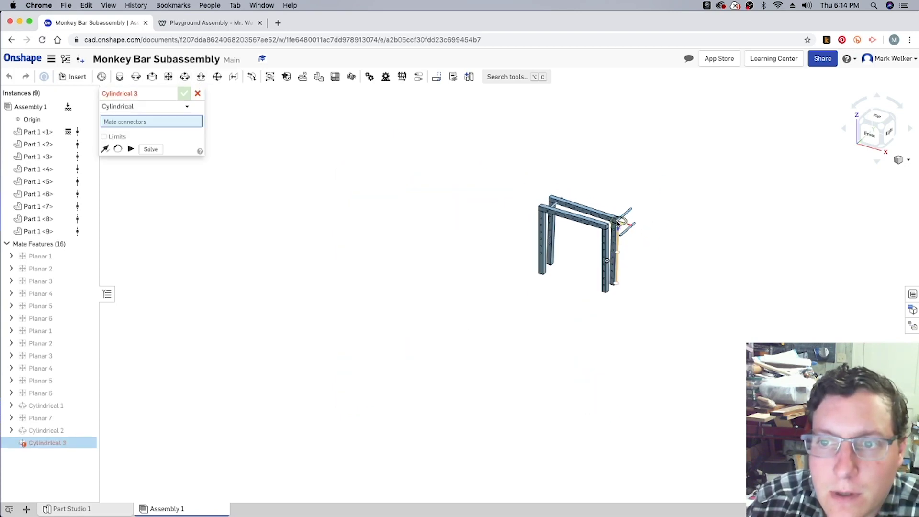
scroll(608, 224, "up", 10)
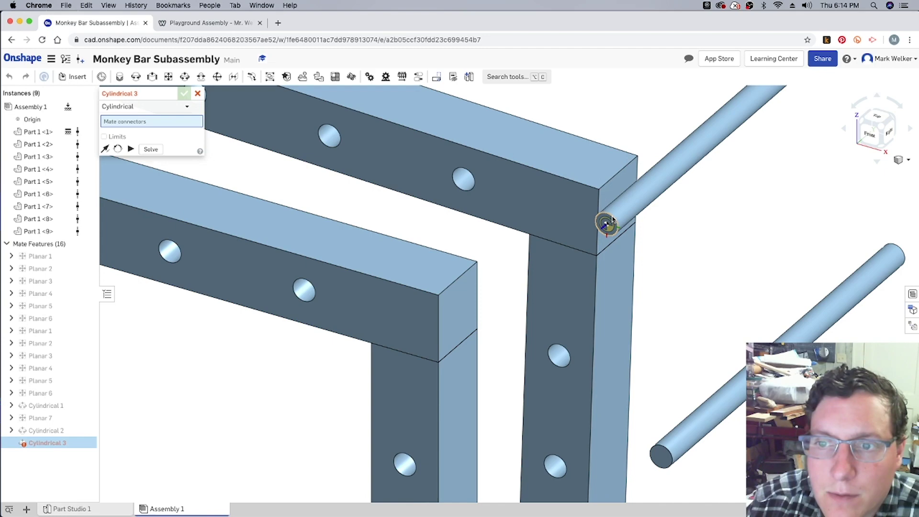
left_click(613, 220)
scroll(612, 219, "down", 6)
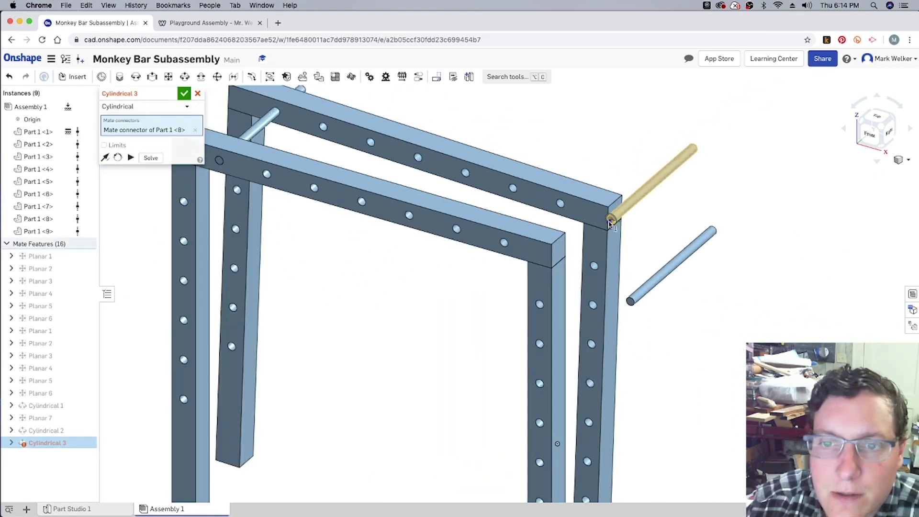
scroll(231, 205, "up", 5)
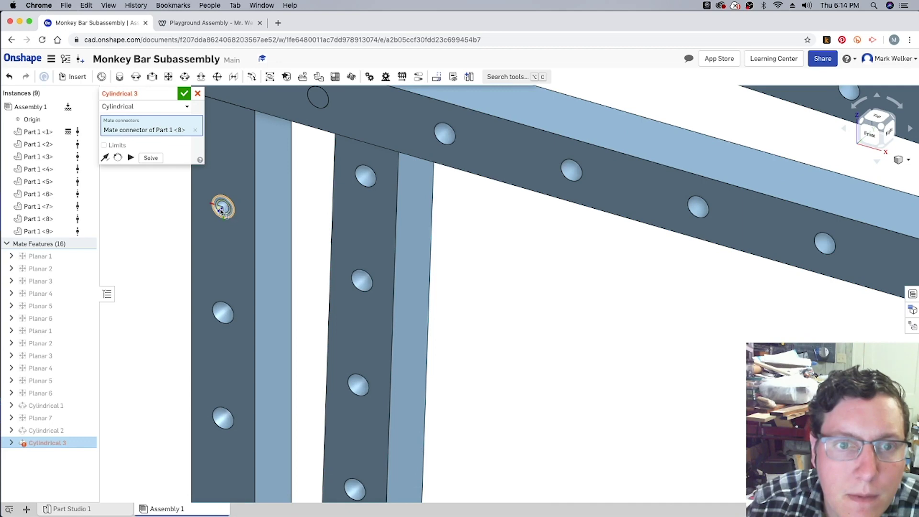
scroll(223, 213, "down", 5)
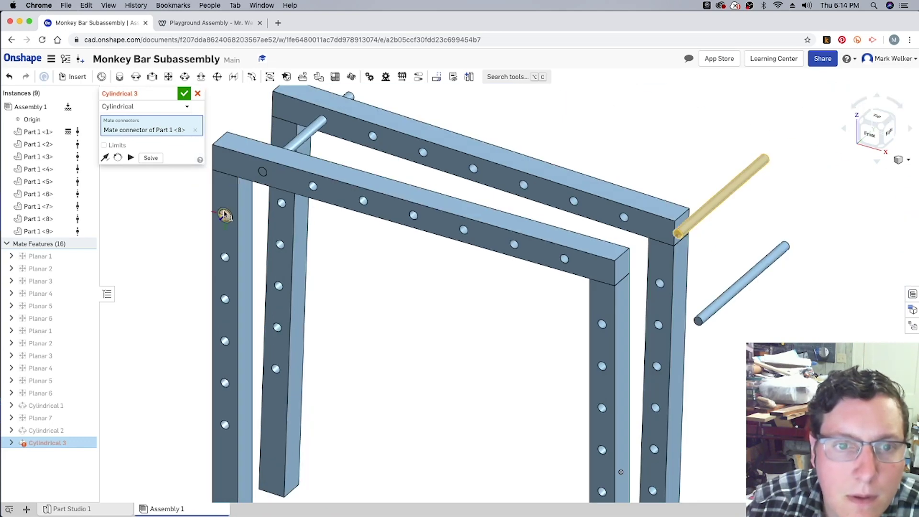
left_click(224, 215)
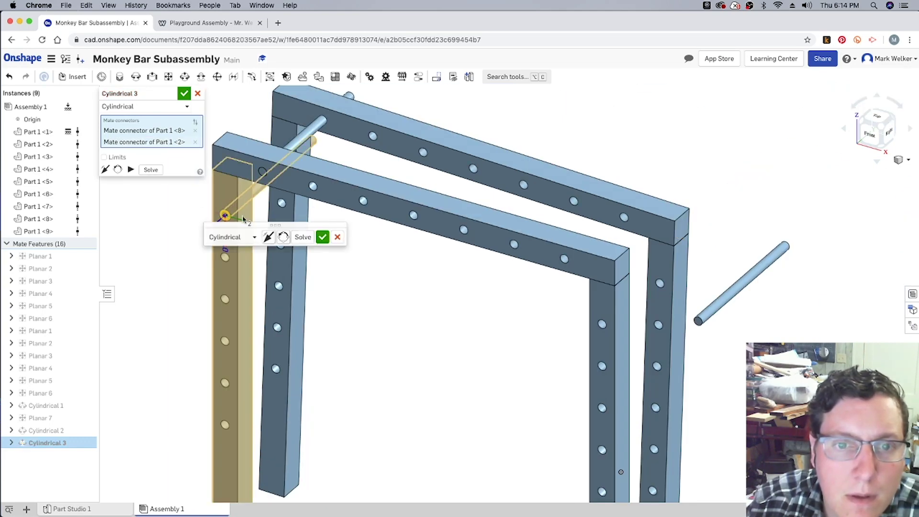
left_click(322, 238)
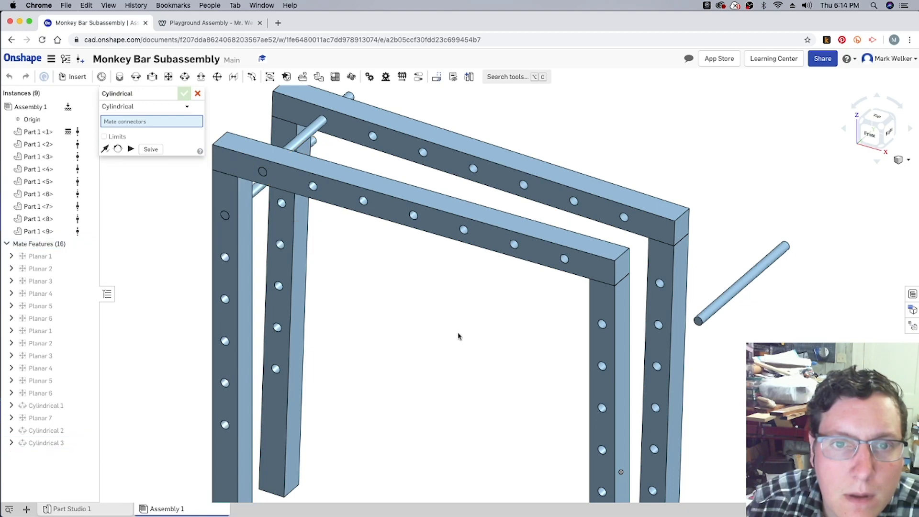
Step: Mate the second rung into the right leg's hole as Cylindrical 4
left_click(699, 322)
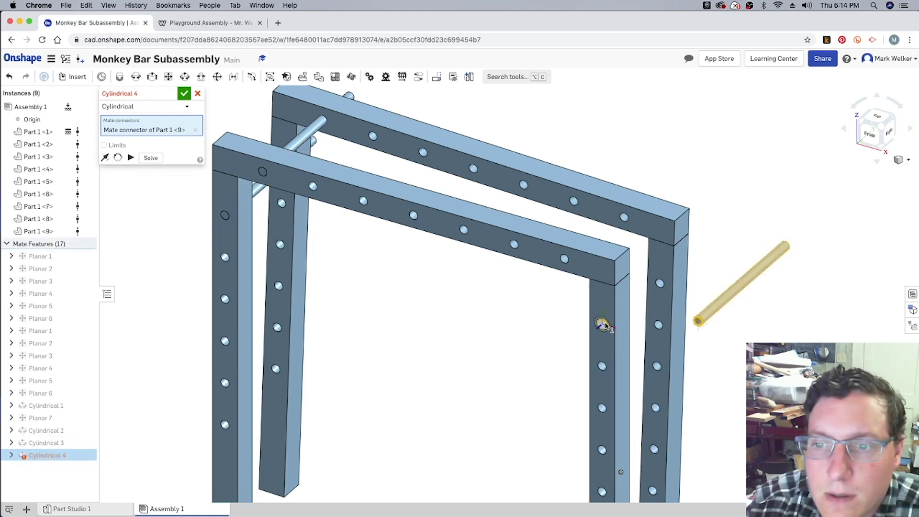
left_click(605, 325)
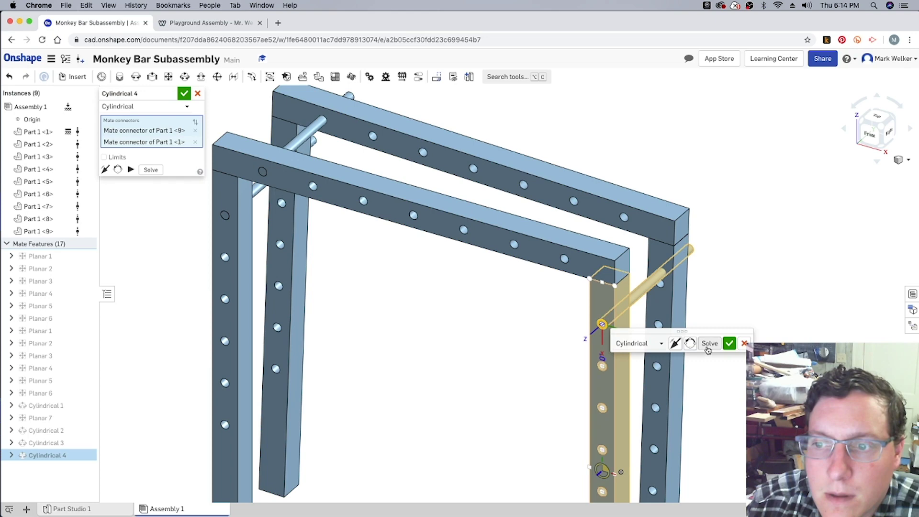
left_click(728, 344)
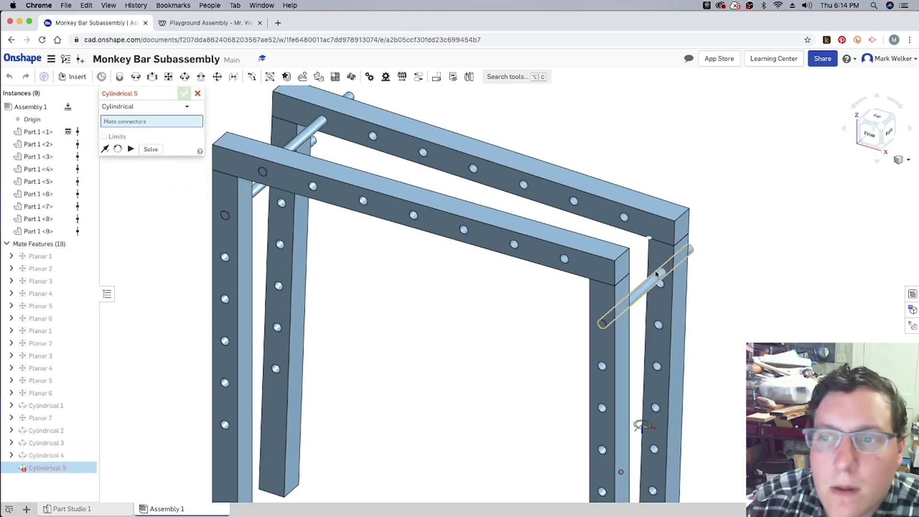
left_click(894, 120)
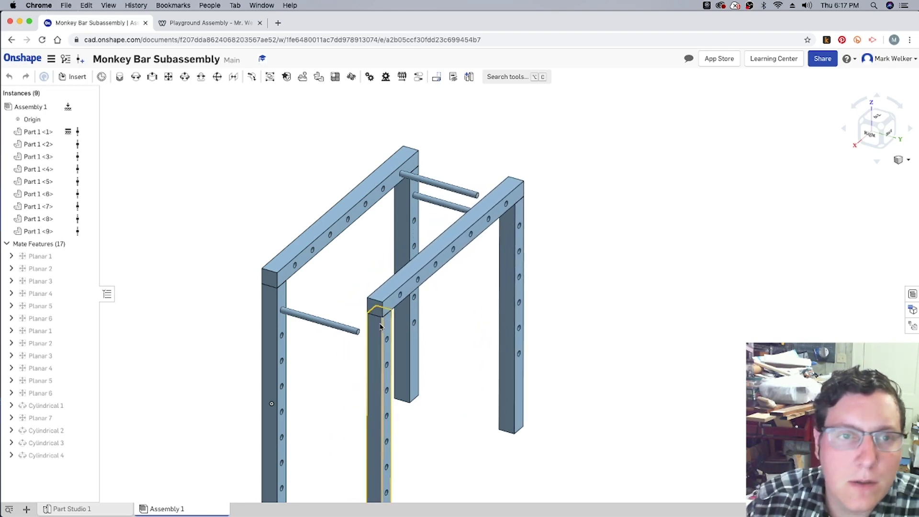
Step: Add Cylindrical 5 mate joining the lower rod's end to the front post hole, then slide the rod through
left_click(185, 77)
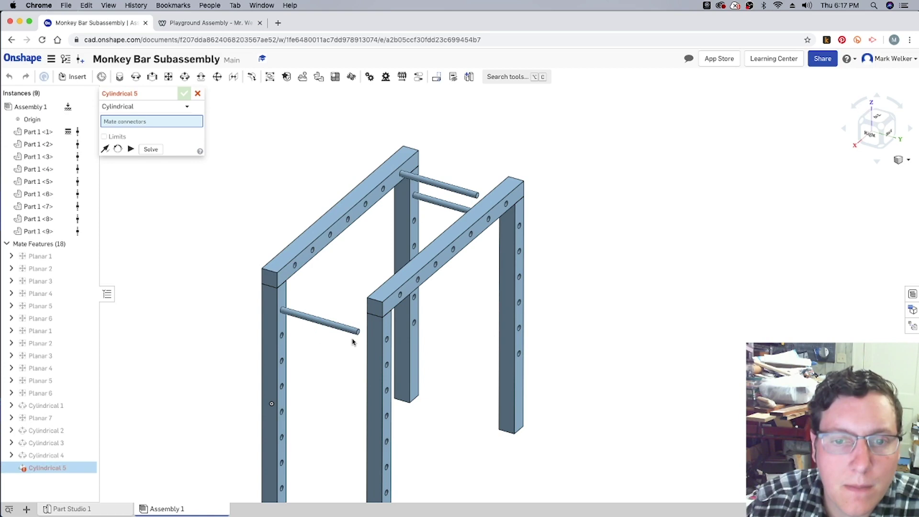
scroll(355, 338, "down", 2)
scroll(358, 340, "up", 6)
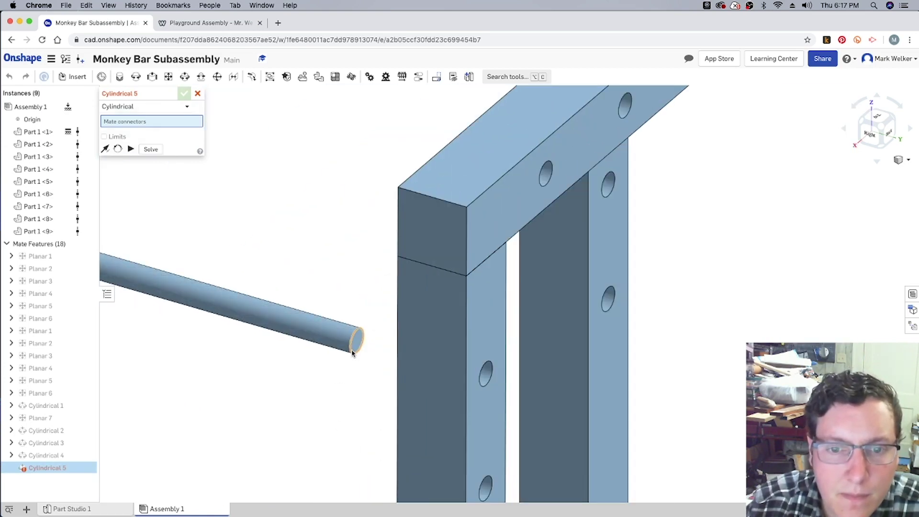
left_click(353, 353)
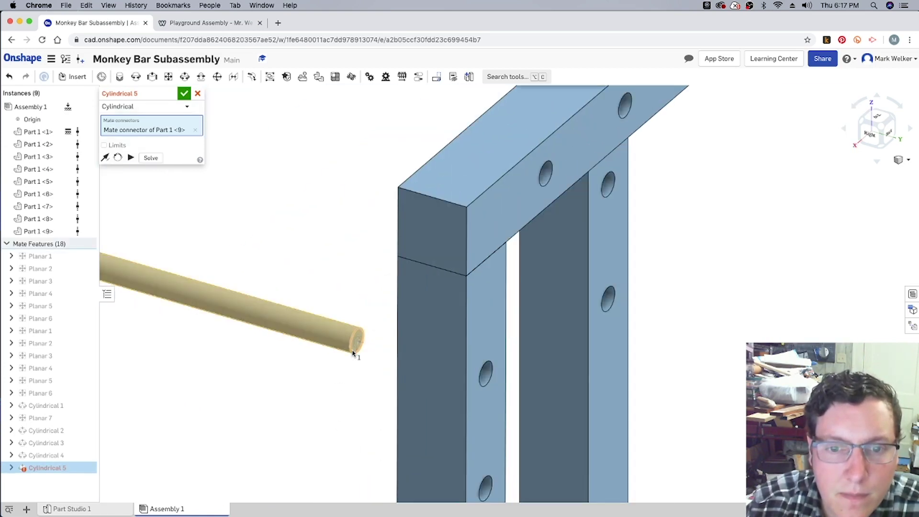
left_click(485, 384)
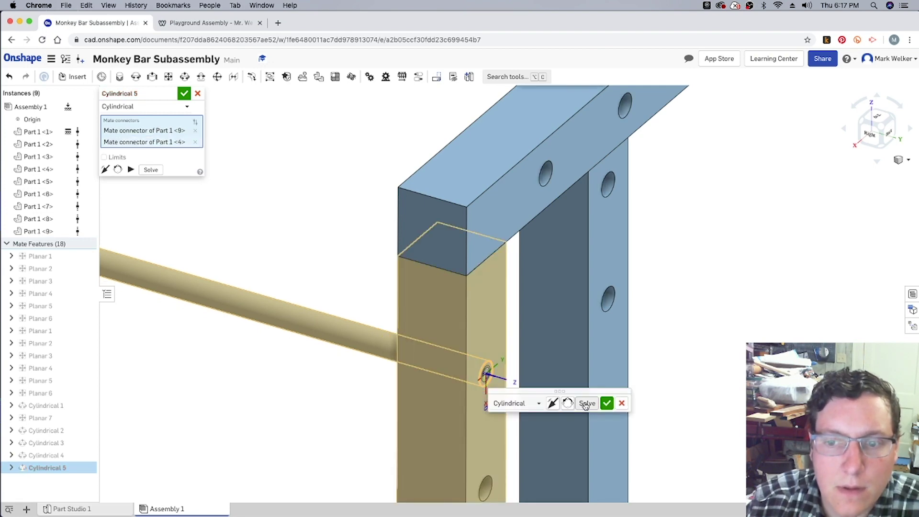
scroll(298, 372, "down", 5)
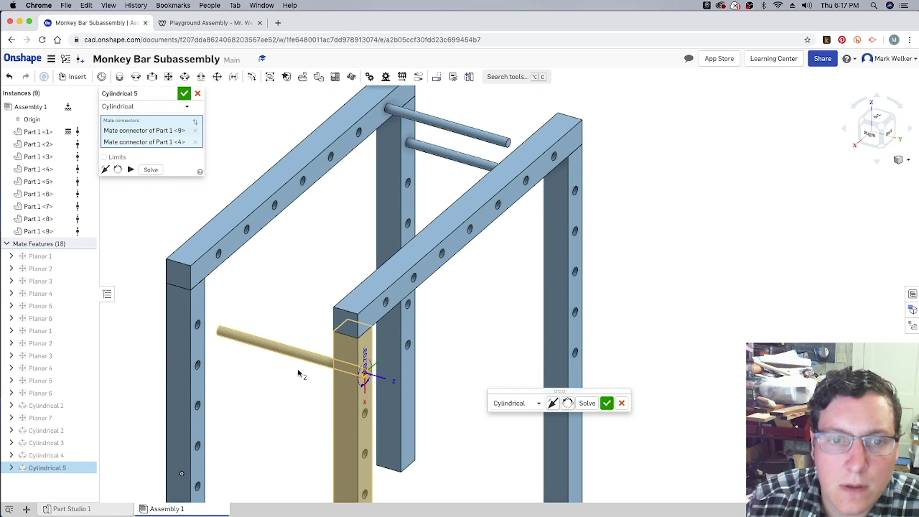
left_click(606, 403)
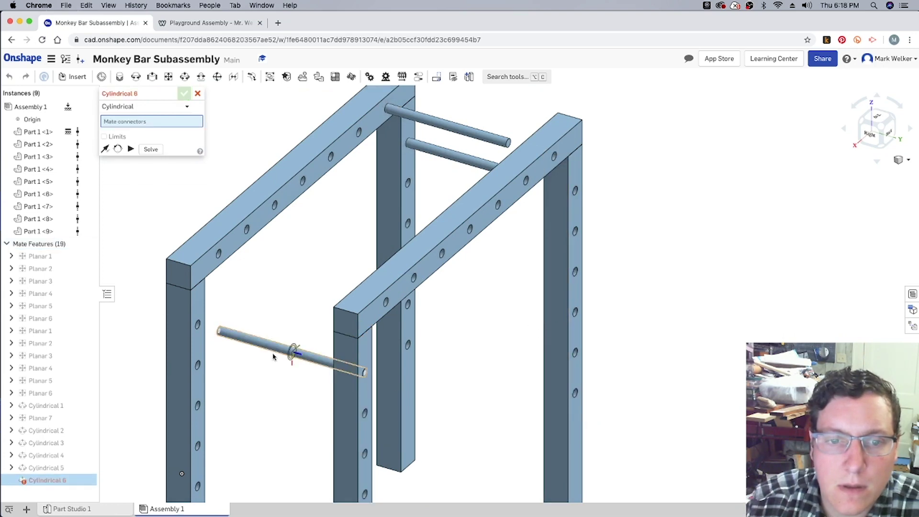
key("Escape")
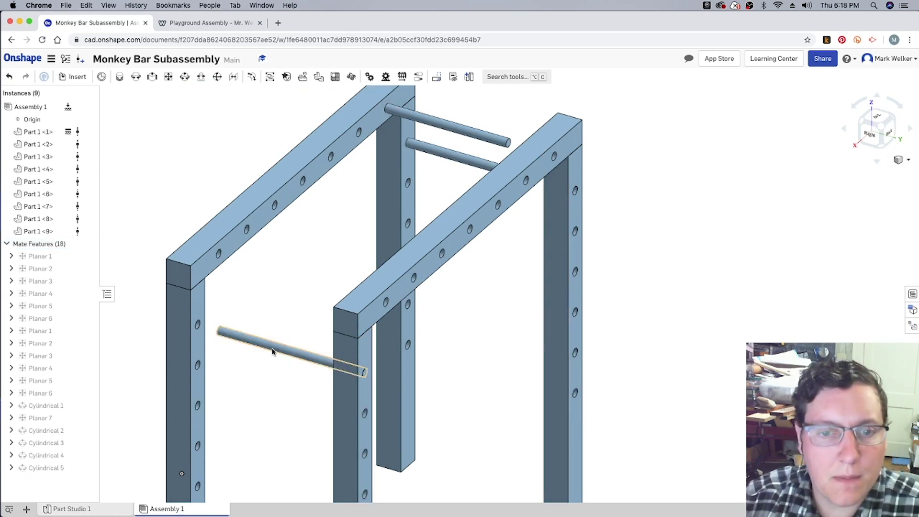
left_click_drag(272, 351, 285, 365)
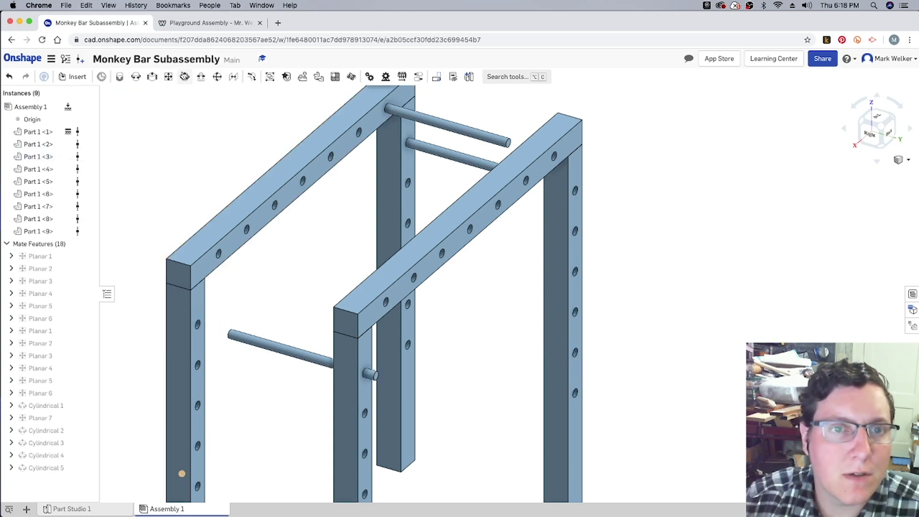
Step: Add Planar 8 mate, solved, aligning the lower rod's end flush with its post
left_click(167, 77)
scroll(380, 380, "down", 2)
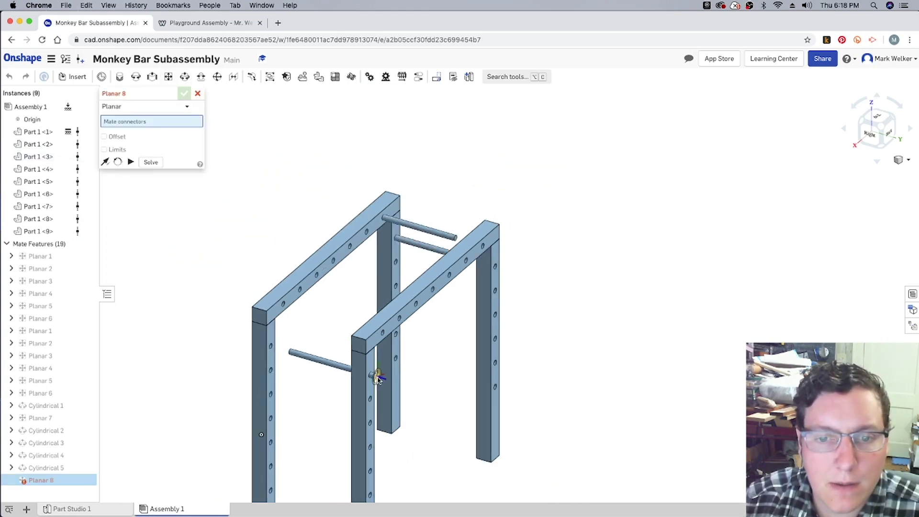
scroll(378, 381, "up", 6)
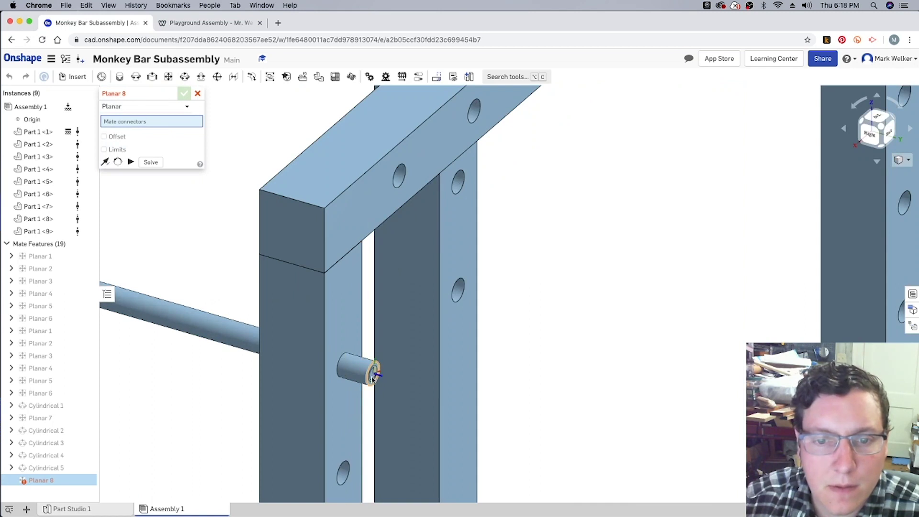
left_click(373, 378)
left_click(343, 340)
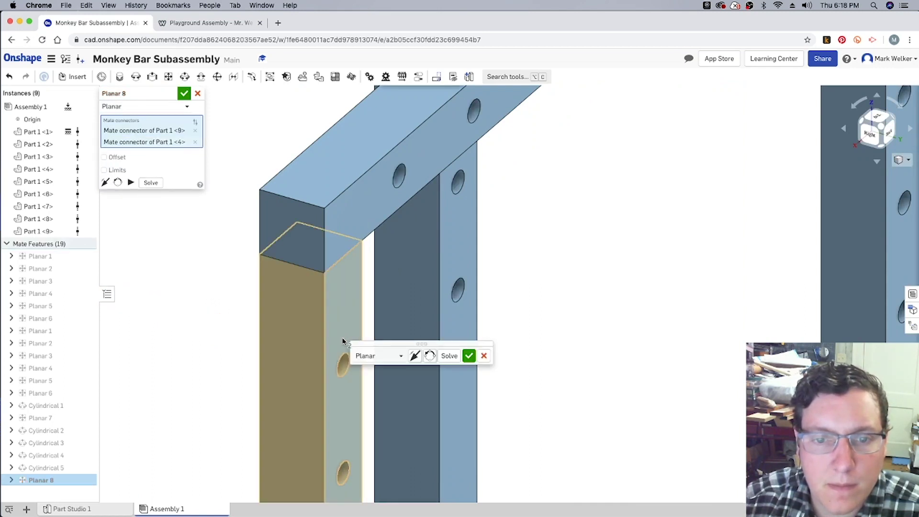
left_click(449, 356)
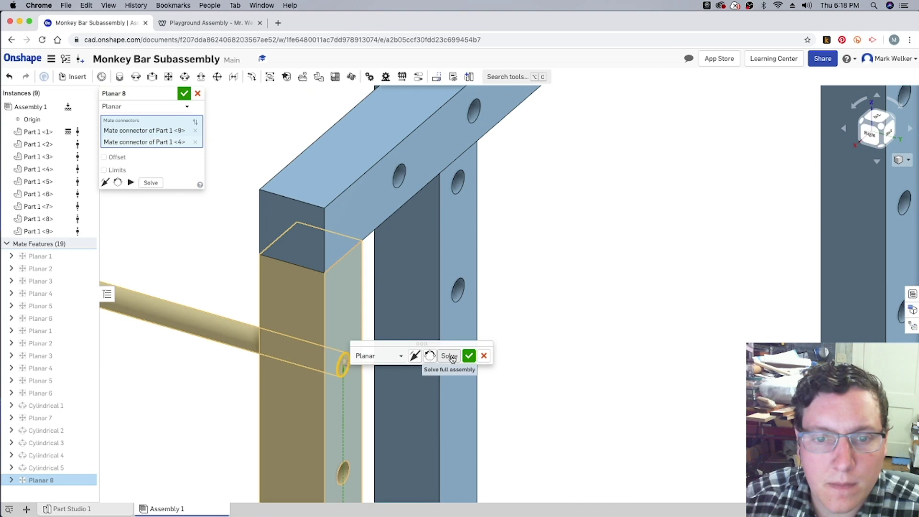
left_click(468, 356)
Step: Add Planar 9 mate seating the protruding top rod's end flush with its post hole
scroll(410, 345, "down", 5)
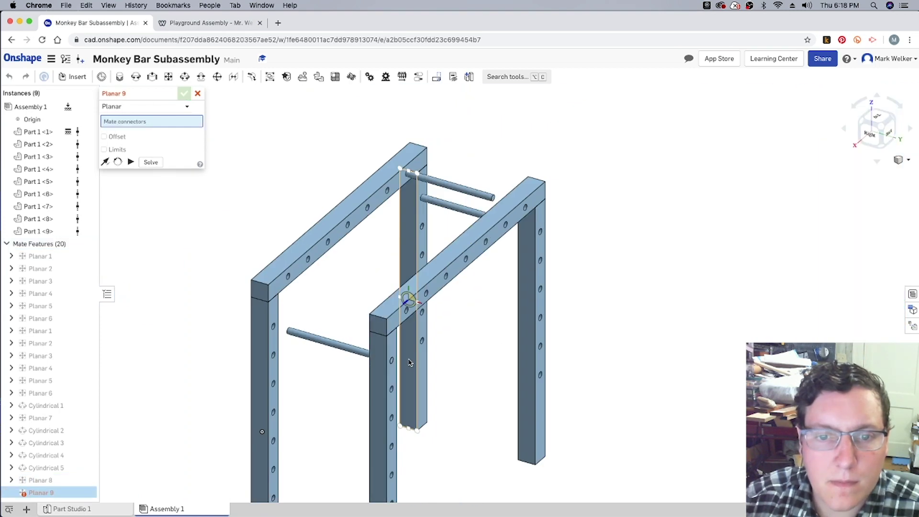
left_click_drag(378, 359, 414, 382)
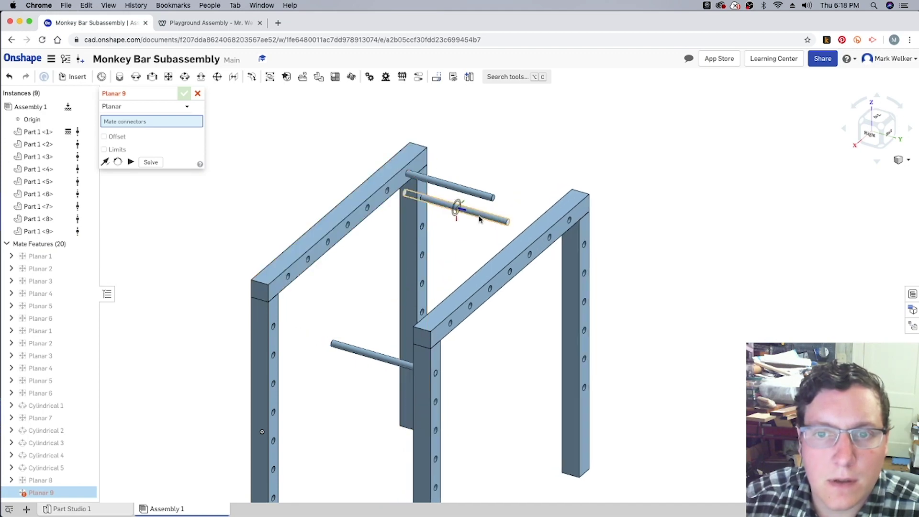
left_click_drag(496, 228, 442, 212)
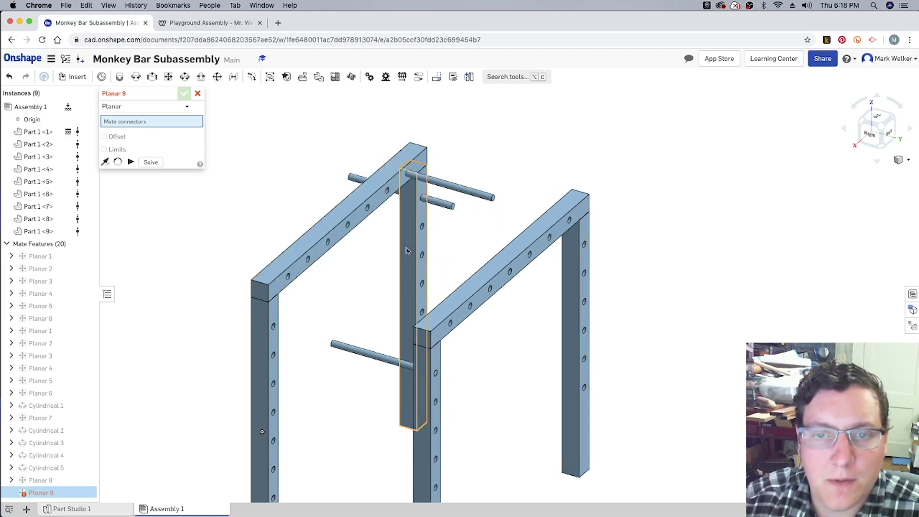
left_click(863, 123)
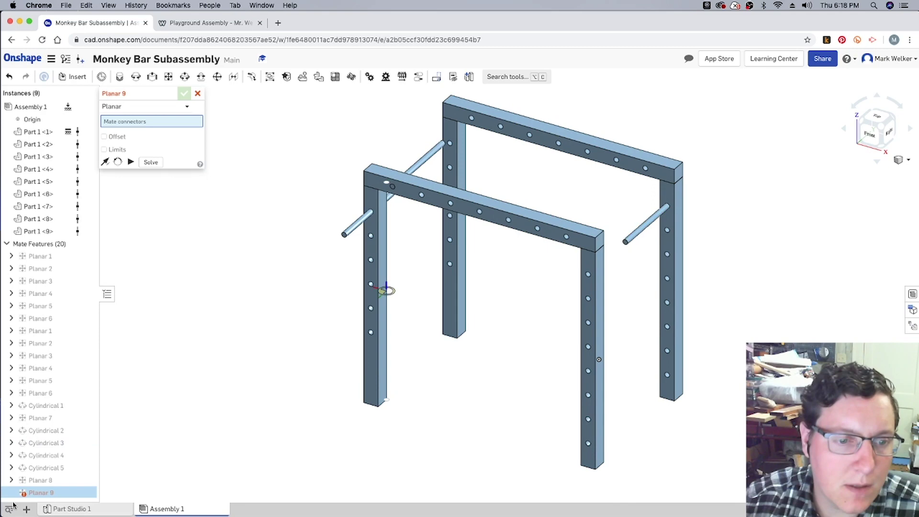
left_click(387, 289)
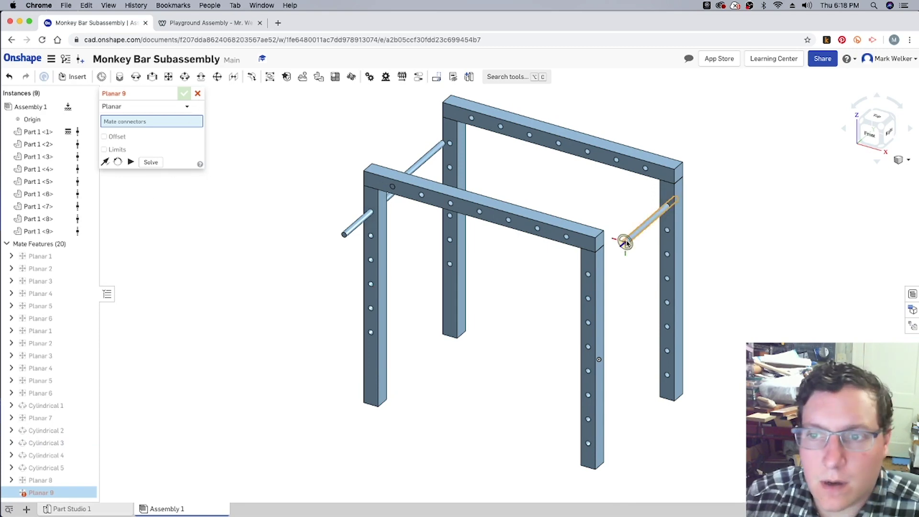
scroll(626, 240, "down", 3)
scroll(626, 240, "up", 10)
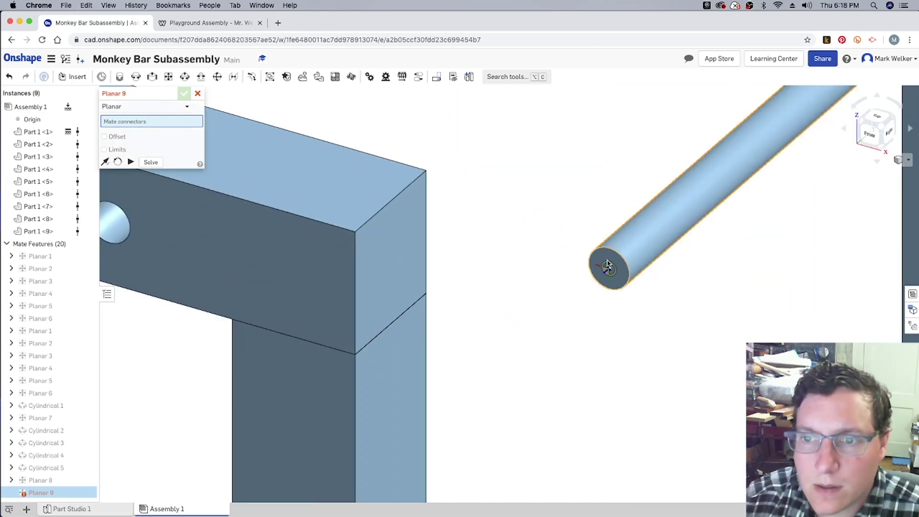
left_click(608, 264)
scroll(609, 264, "down", 5)
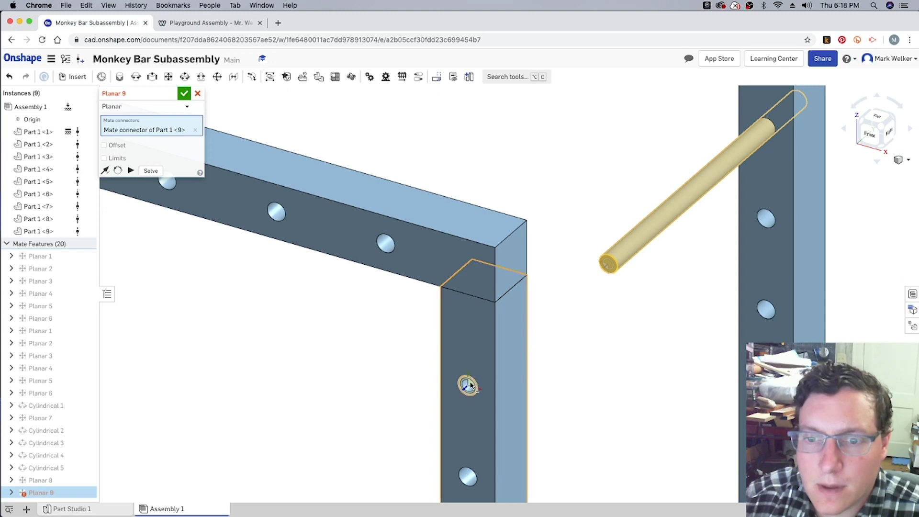
left_click(469, 386)
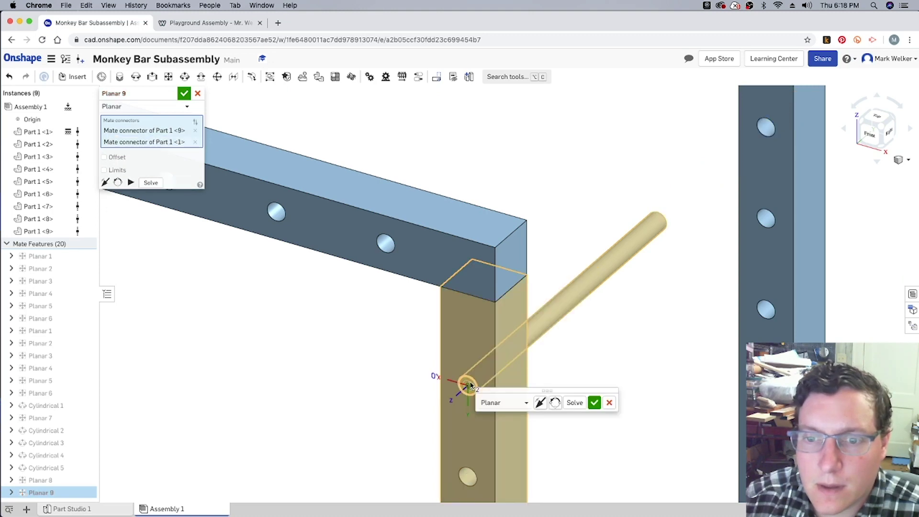
left_click(593, 405)
Step: Add Planar 10 mate, solved, for the other top rod and cancel the extra Planar 11
scroll(603, 411, "down", 8)
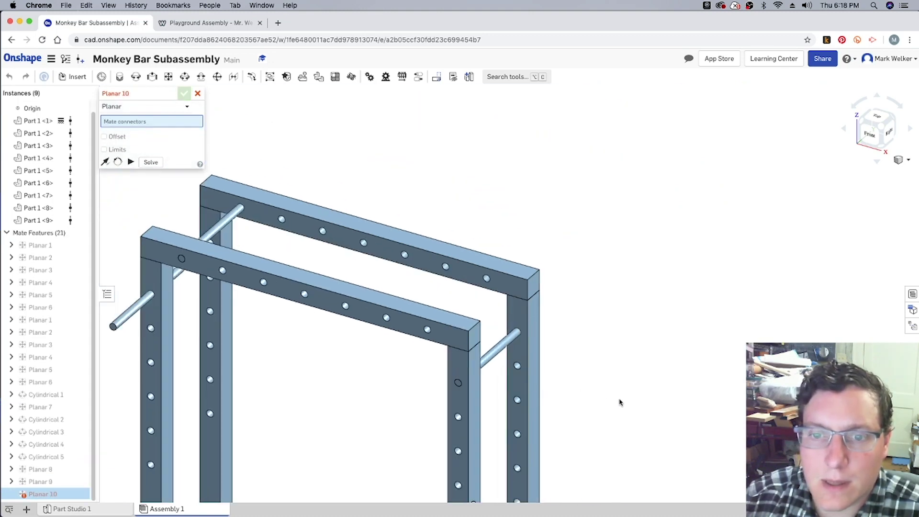
scroll(290, 340, "up", 5)
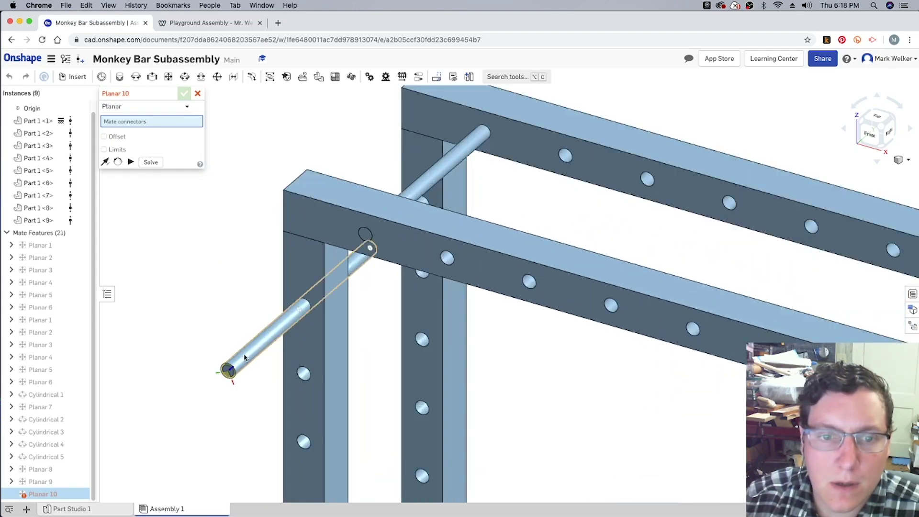
left_click(230, 373)
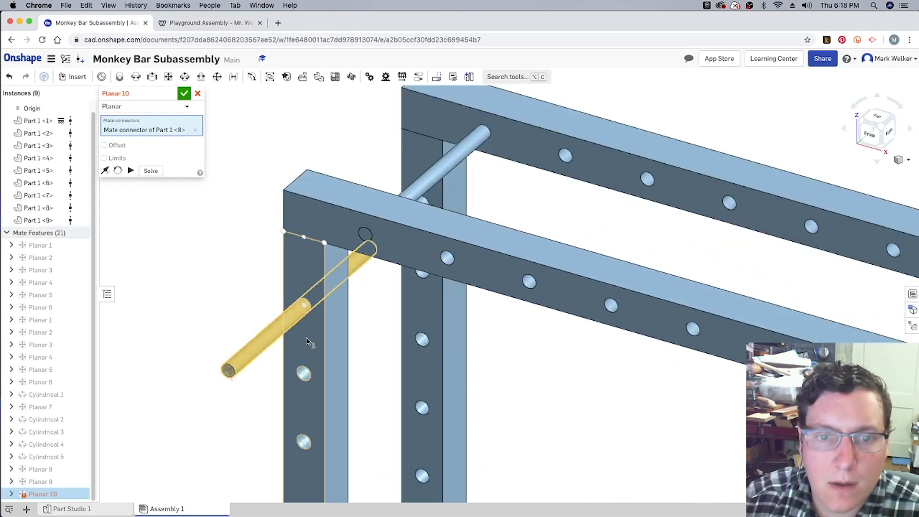
left_click(308, 341)
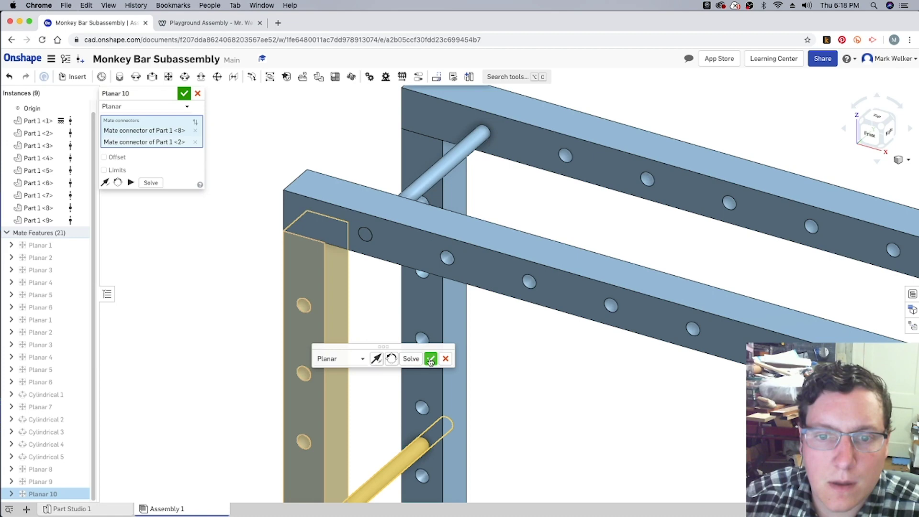
left_click(412, 360)
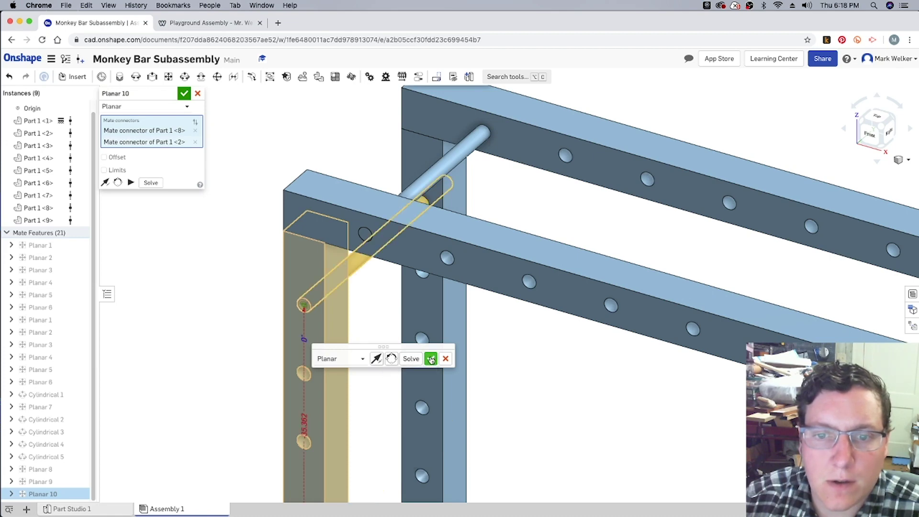
left_click(431, 359)
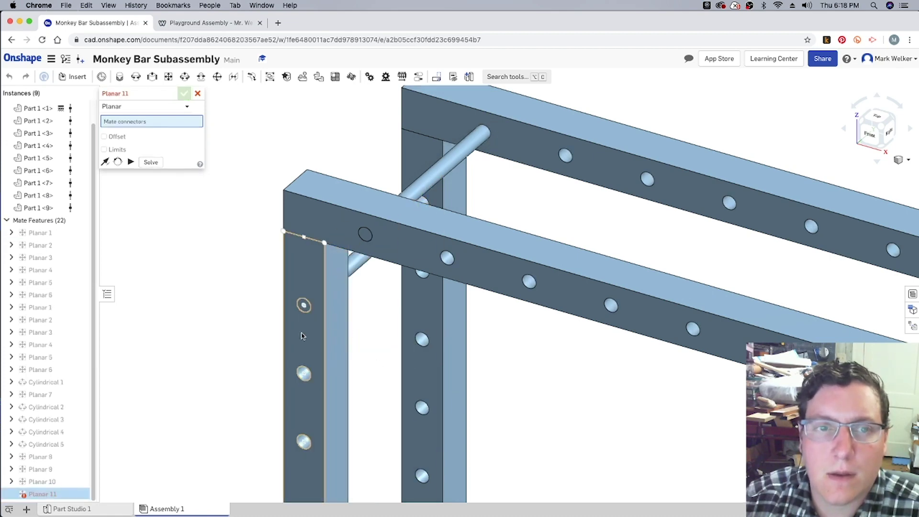
left_click(198, 94)
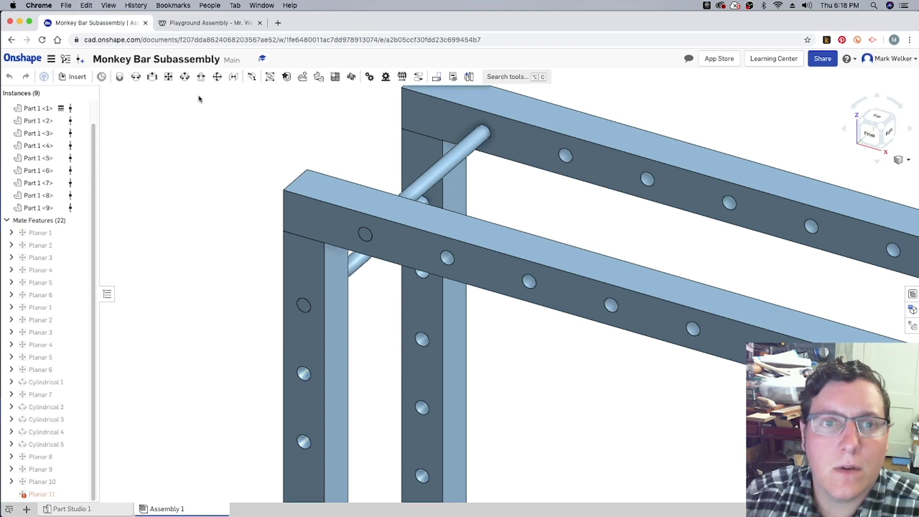
Step: Return to the isometric view and undo the lower rung's last move
left_click(863, 121)
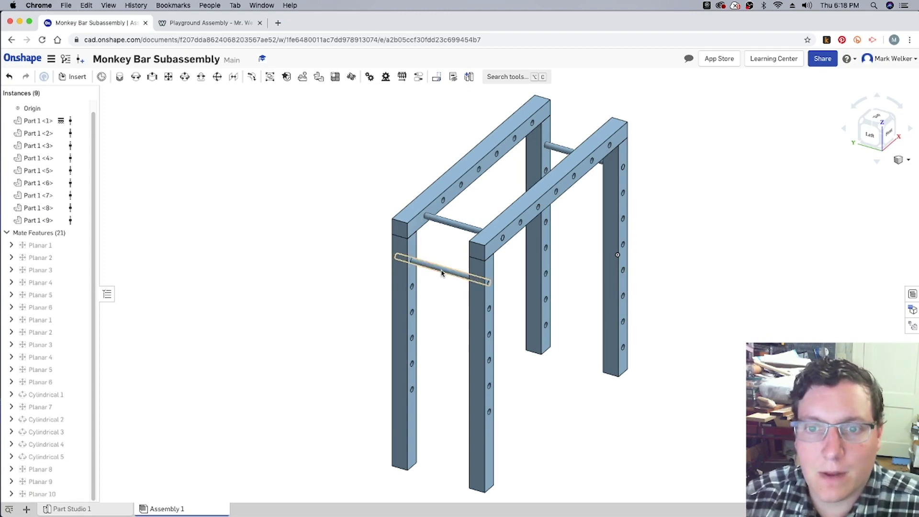
key("ctrl+z")
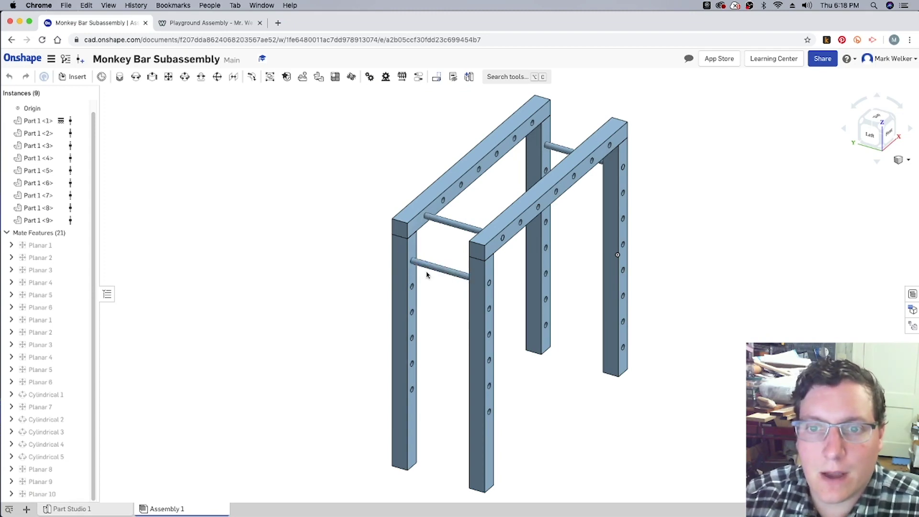
Step: Pattern overhead bar Part 1 <7> along the top beam edge: 7 copies, 12 in apart, flipped
left_click(336, 77)
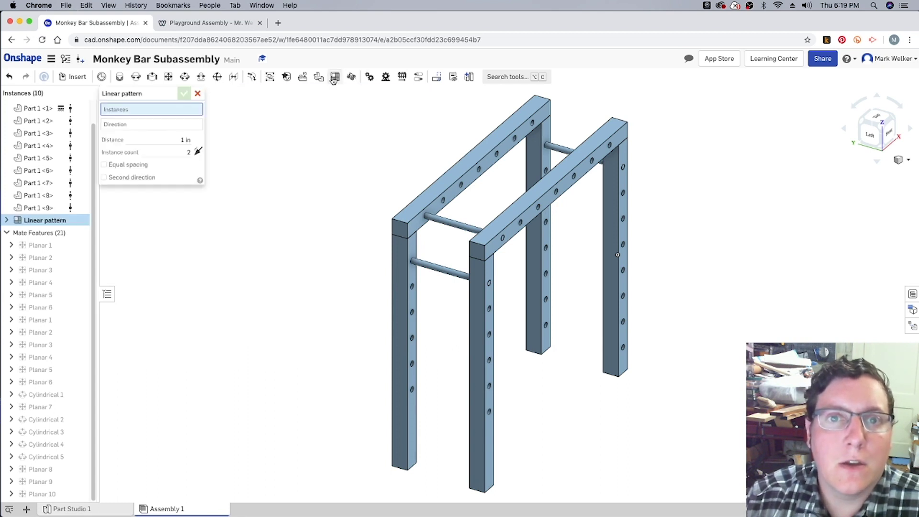
left_click(450, 226)
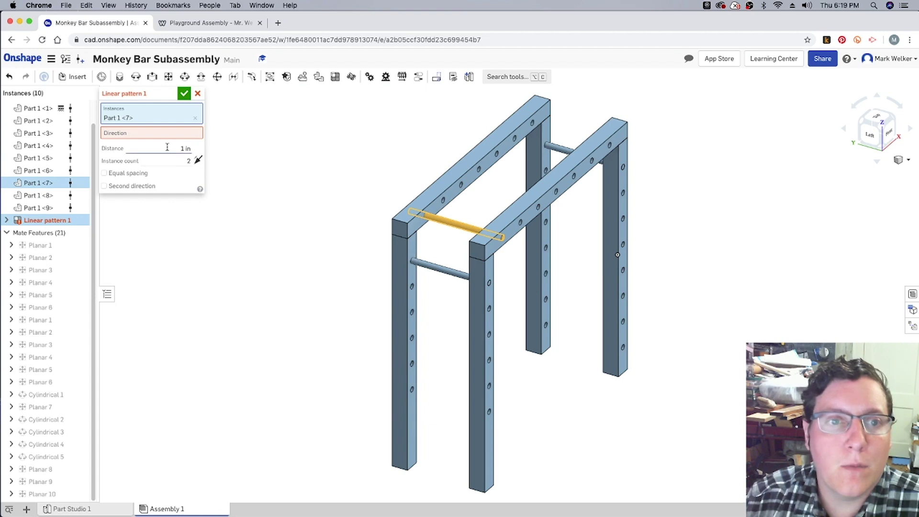
left_click(154, 135)
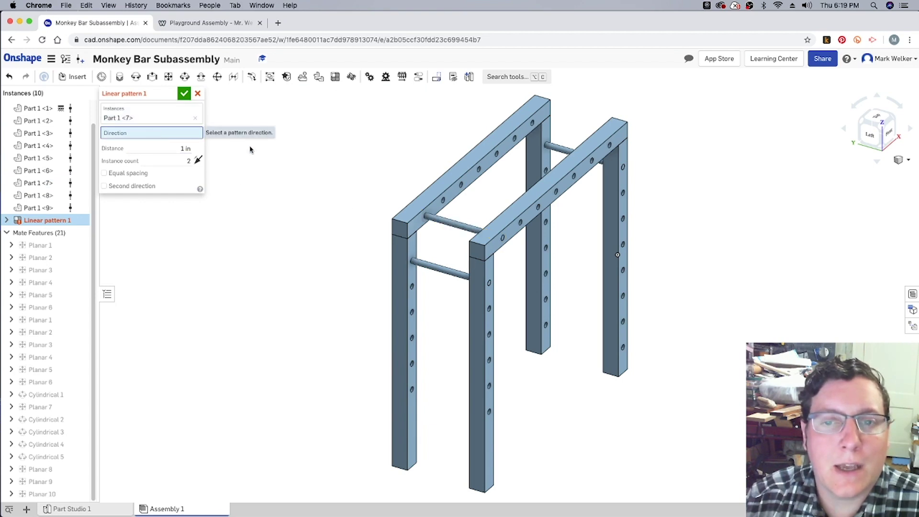
left_click(450, 190)
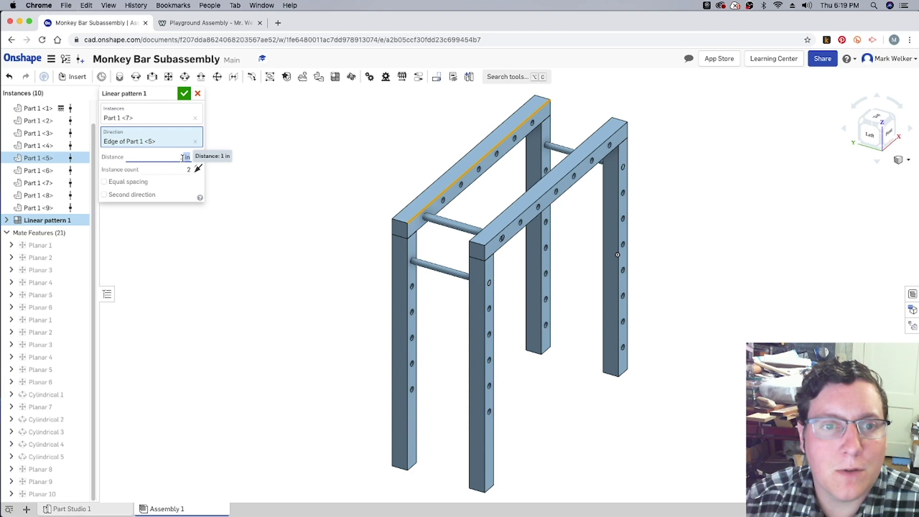
left_click(181, 158)
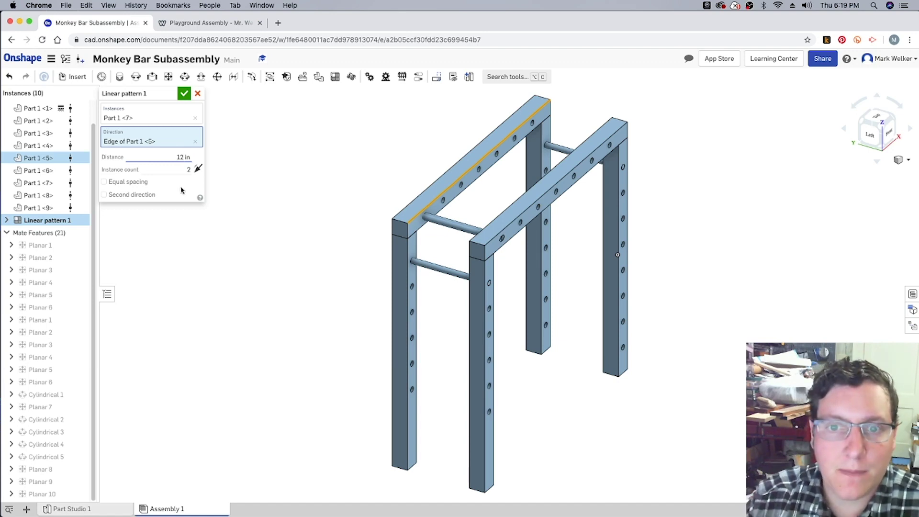
type("2")
left_click(189, 170)
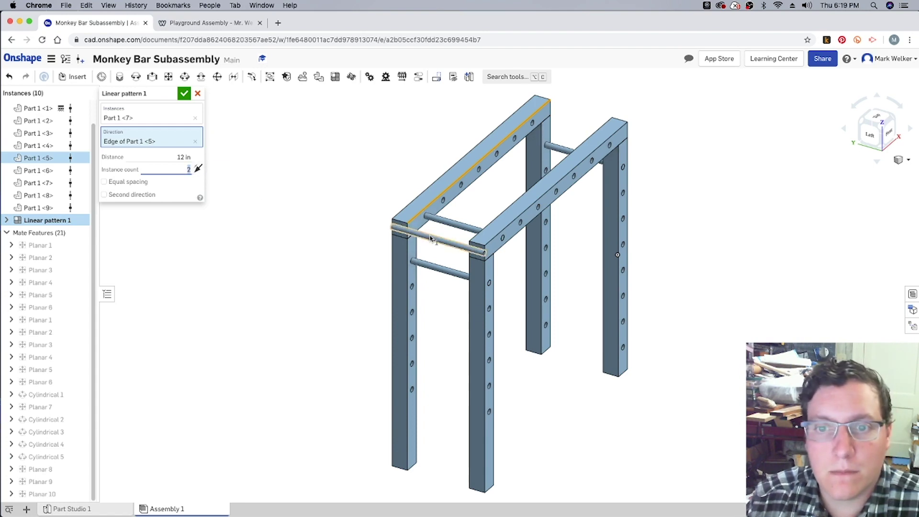
left_click(197, 168)
left_click(188, 169)
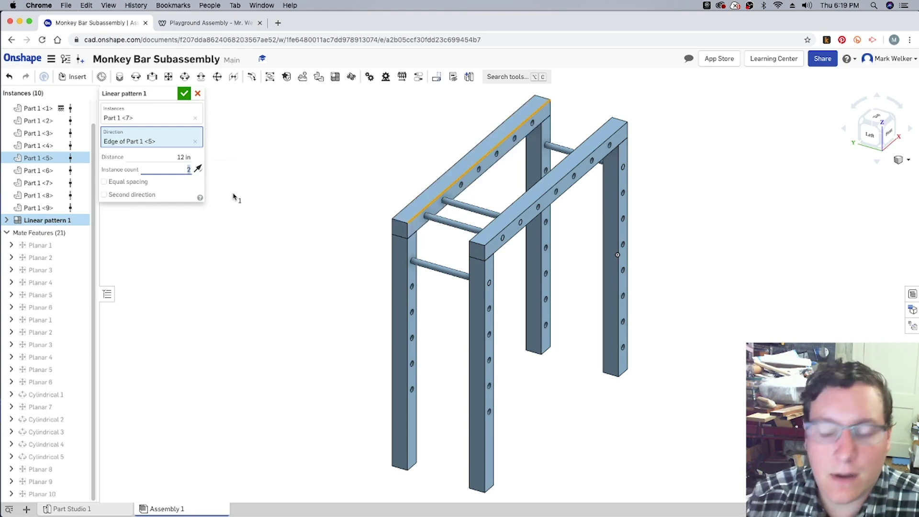
type("7")
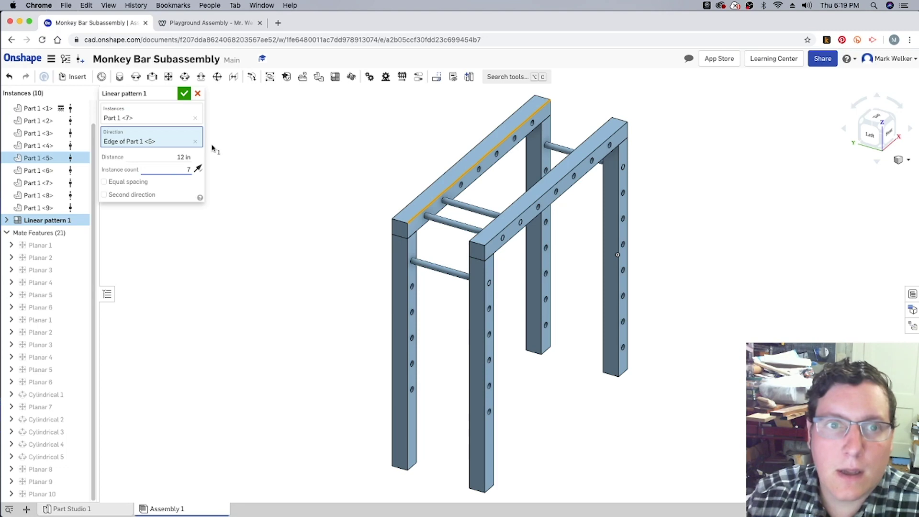
left_click(184, 94)
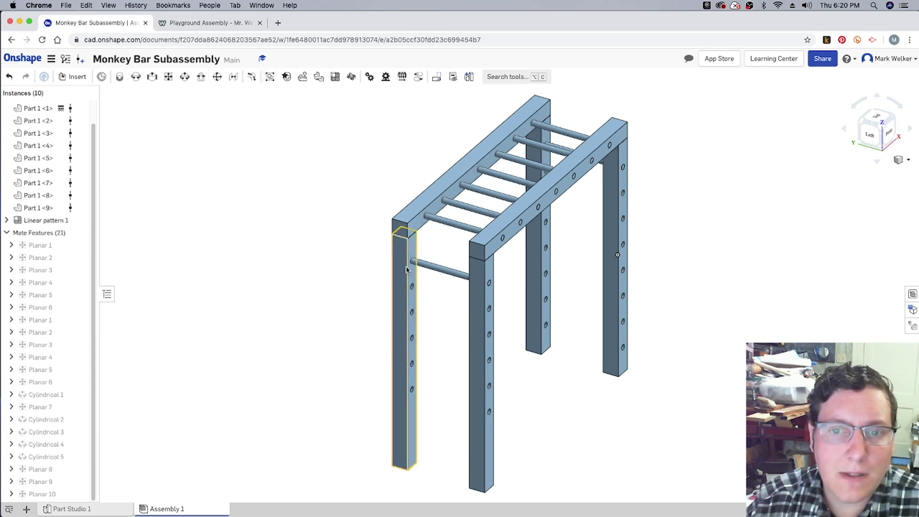
Step: Pattern rung Part 1 <8> down the left post edge: 6 copies, 10 in apart, flipped
left_click(449, 275)
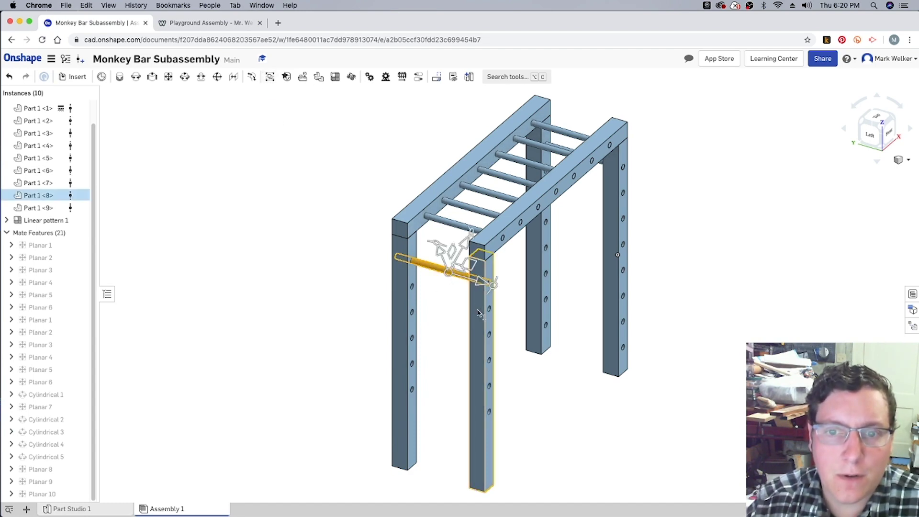
left_click(334, 78)
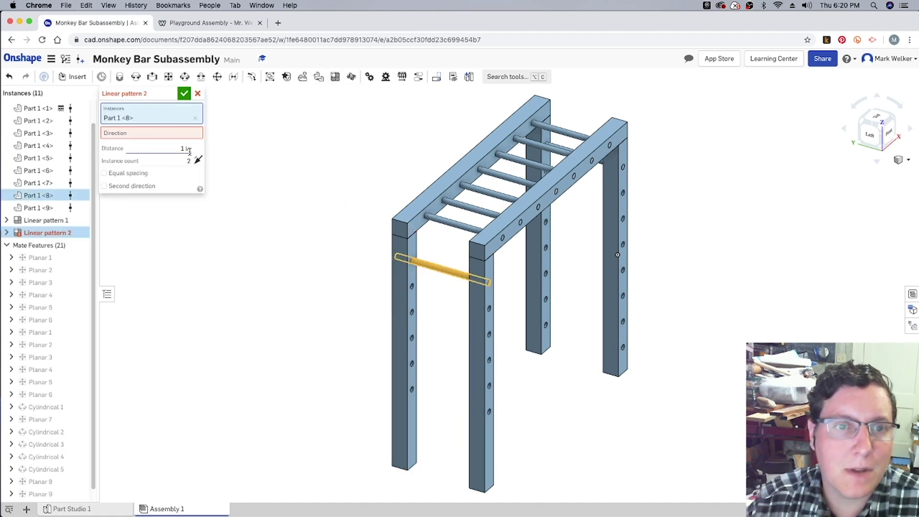
left_click(409, 305)
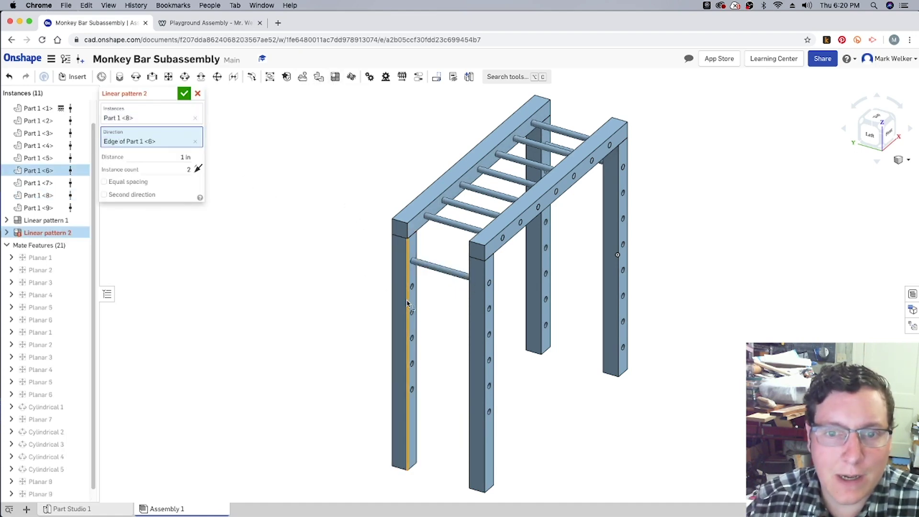
left_click(184, 161)
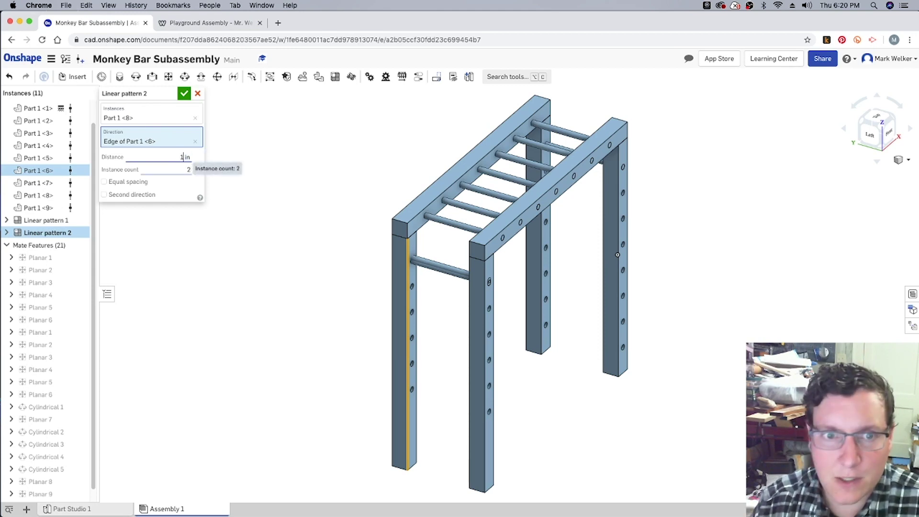
left_click(180, 171)
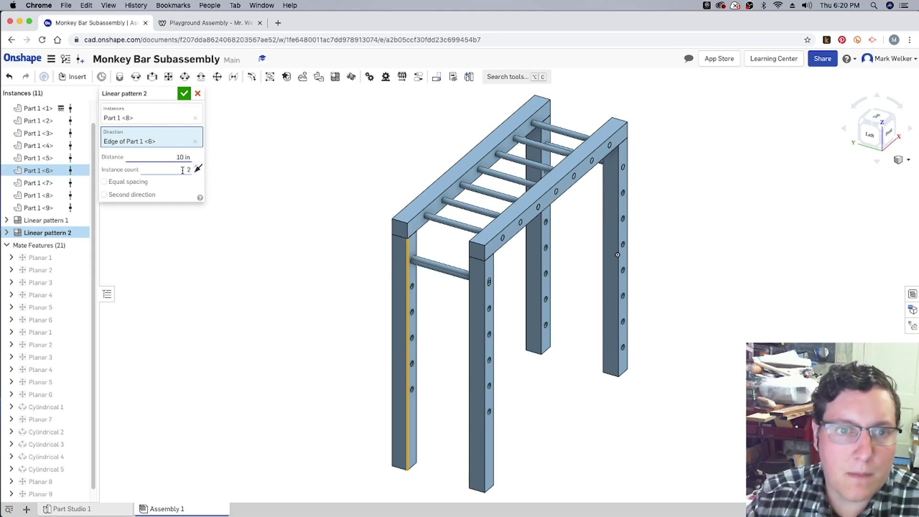
left_click(198, 169)
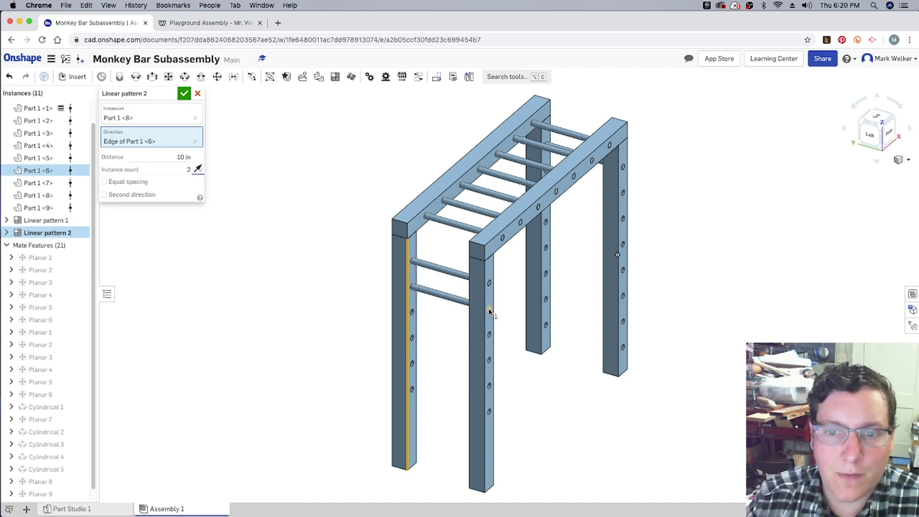
left_click(189, 170)
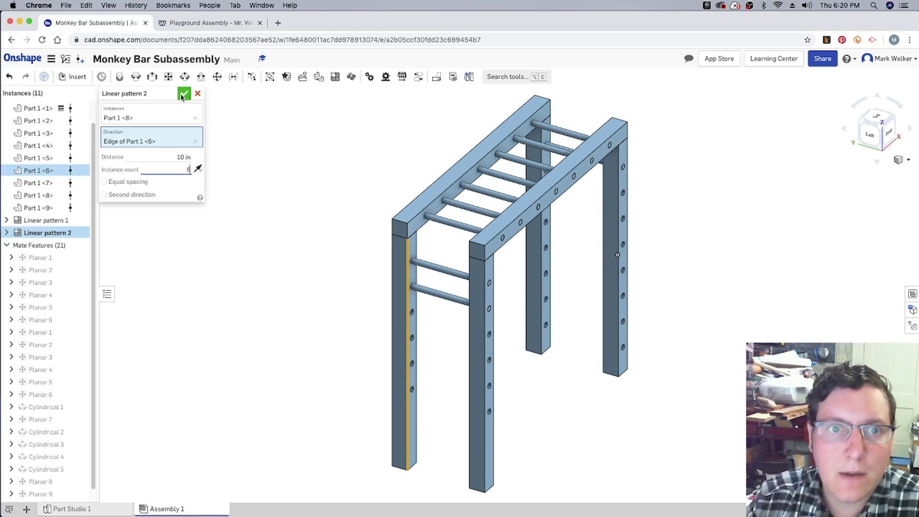
left_click(185, 93)
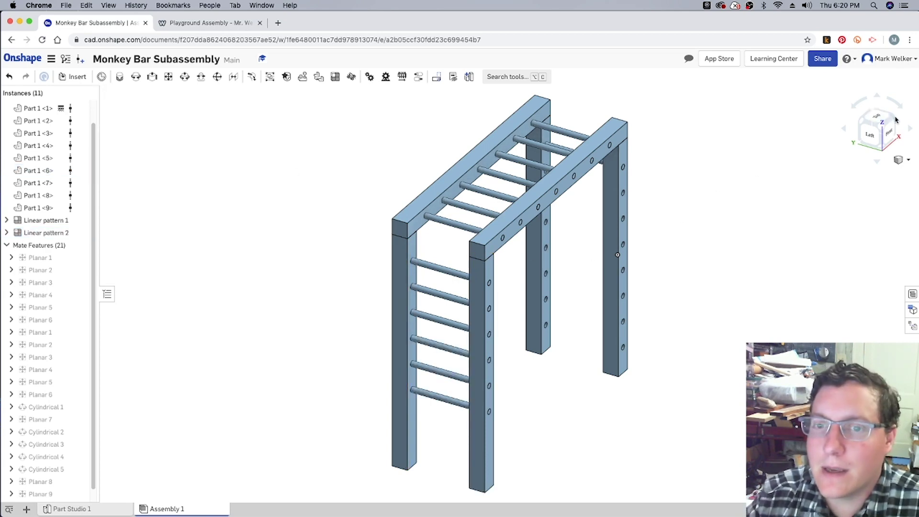
left_click(897, 119)
left_click(642, 240)
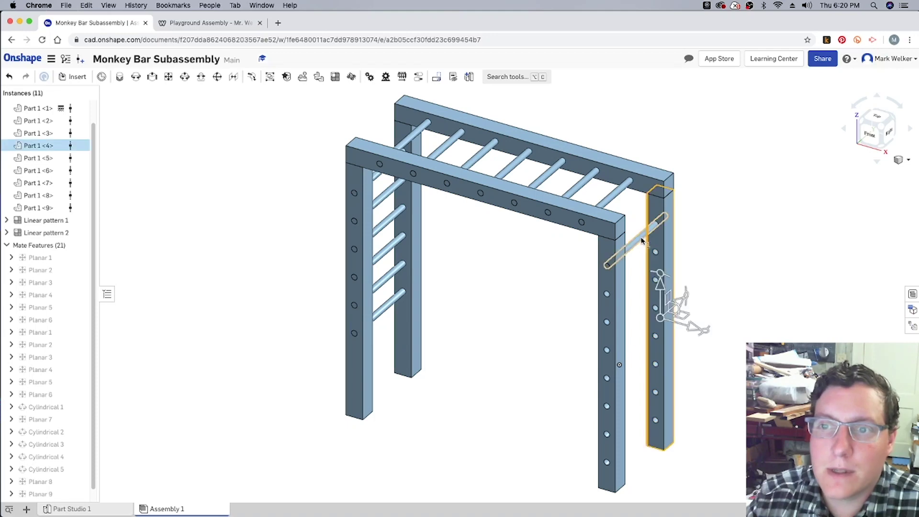
Step: Pattern right rung Part 1 <9> along the right post's vertical edge: 8 copies, 10 in apart
left_click(638, 209)
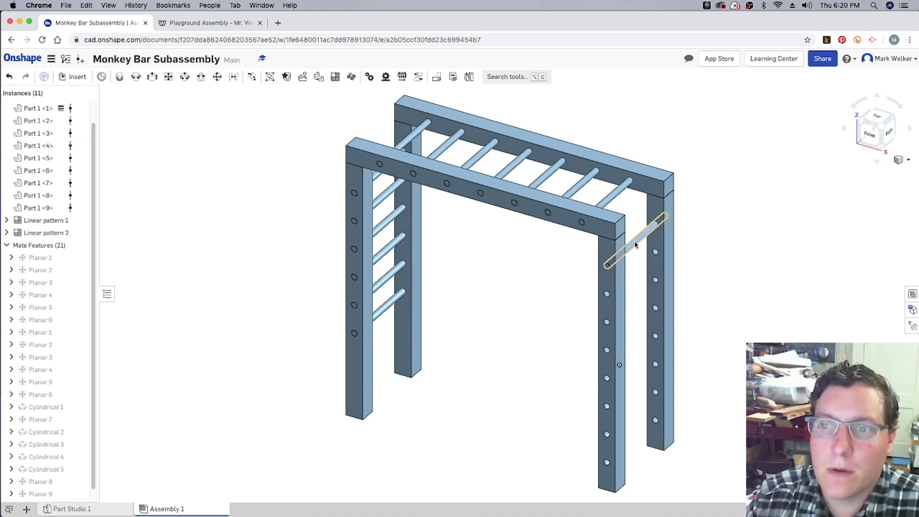
left_click(621, 244)
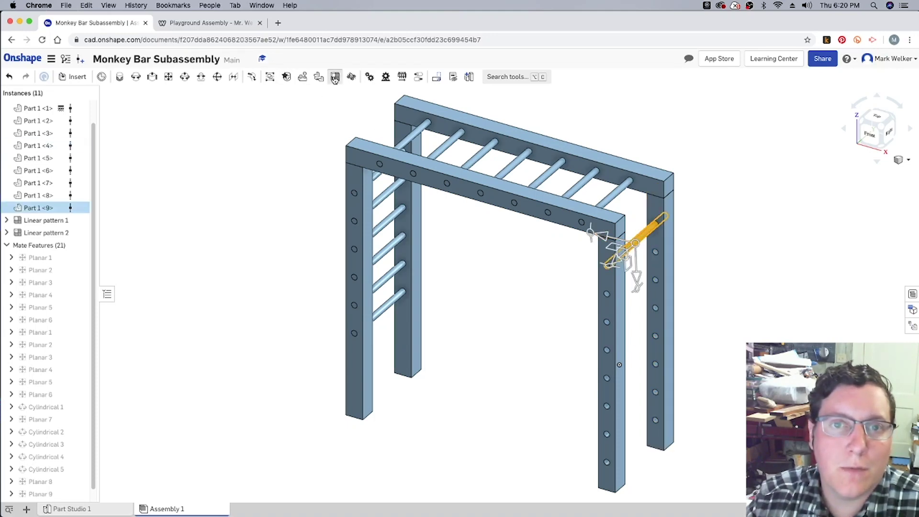
left_click(336, 77)
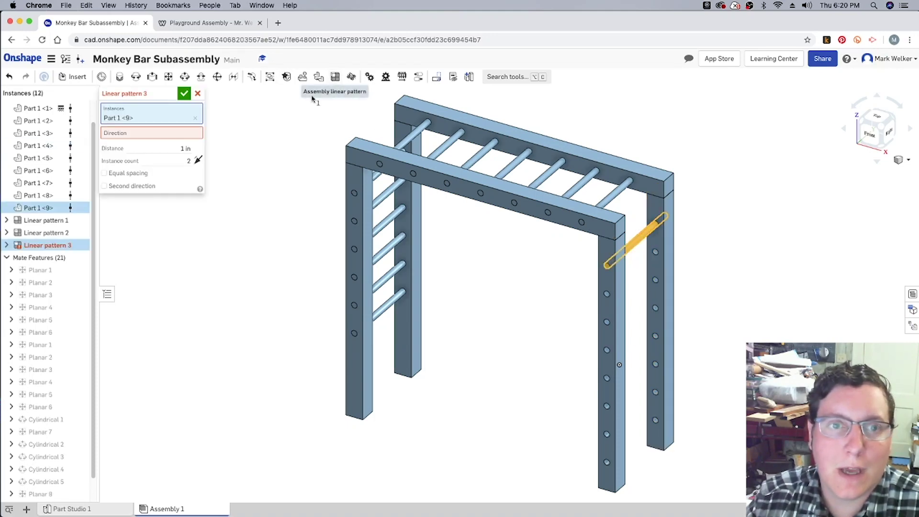
left_click(184, 150)
type("10")
key("Tab")
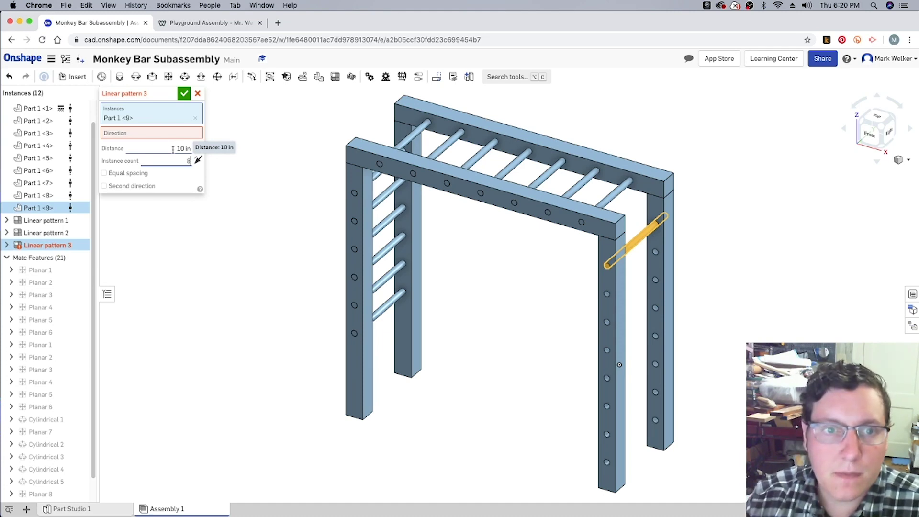
left_click(162, 133)
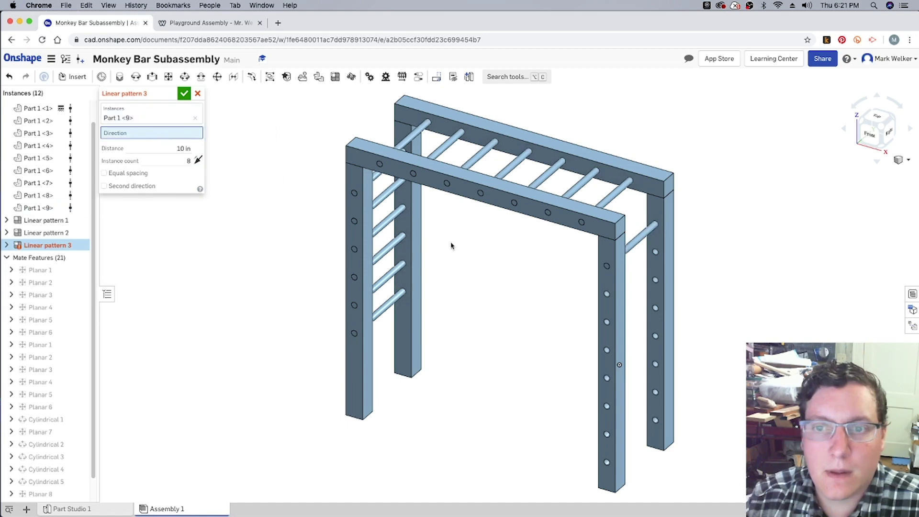
left_click(625, 268)
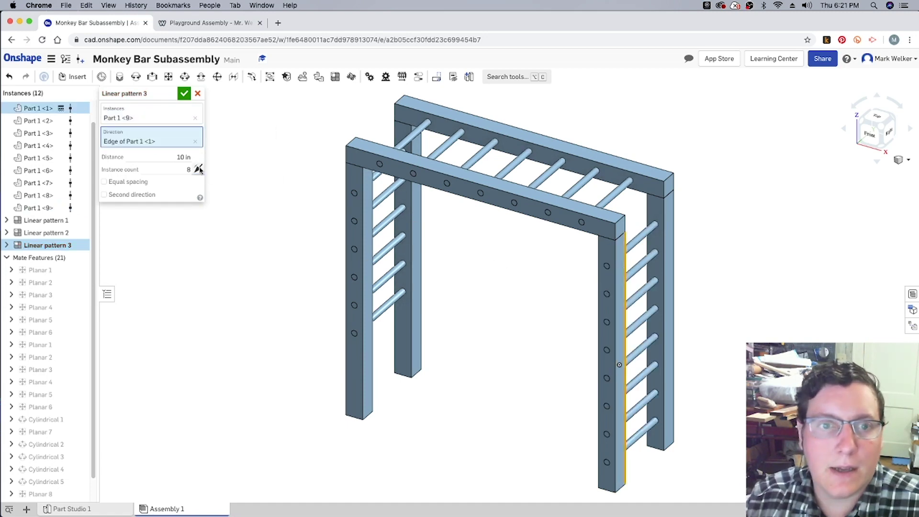
left_click(184, 94)
scroll(341, 330, "down", 3)
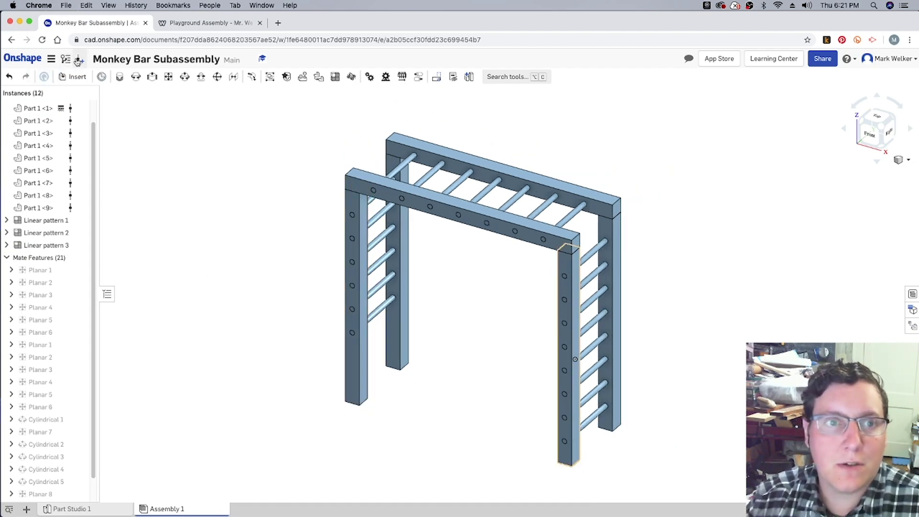
Step: Create document version V1, then drag a right-ladder rung to test its mates
left_click(75, 61)
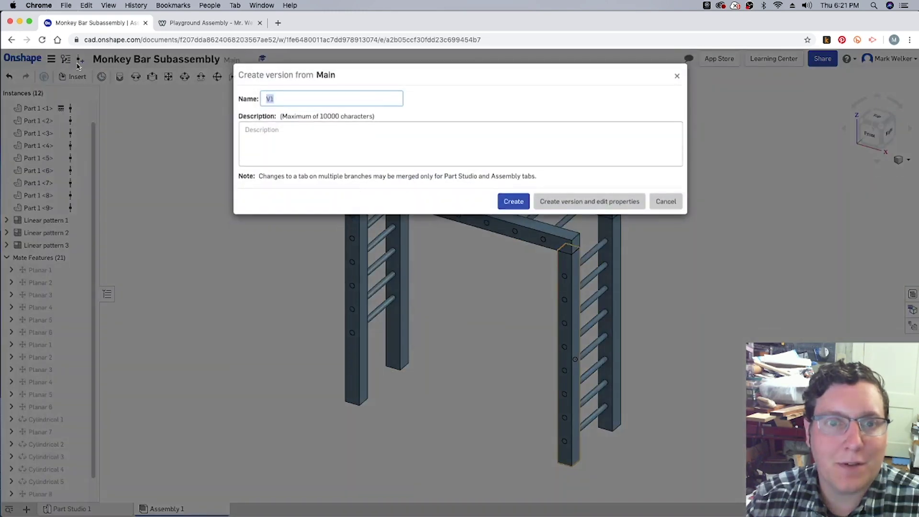
left_click(514, 202)
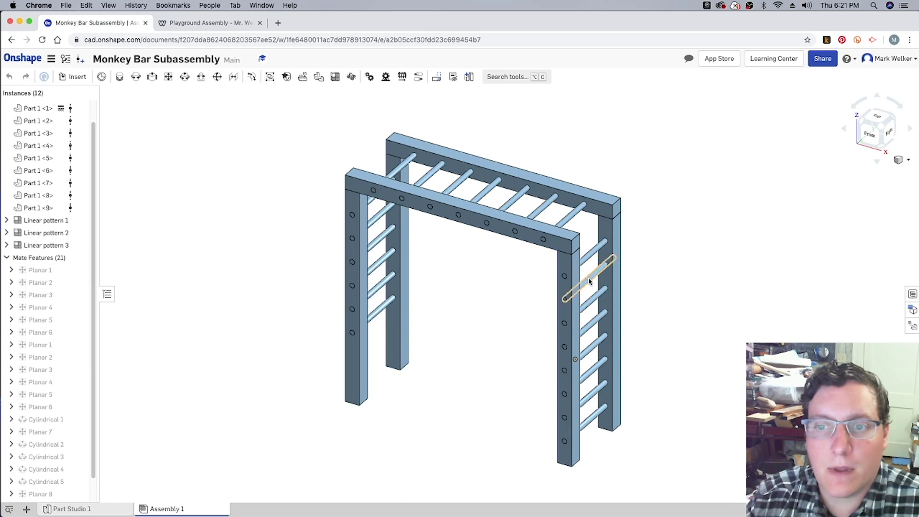
left_click_drag(589, 282, 569, 335)
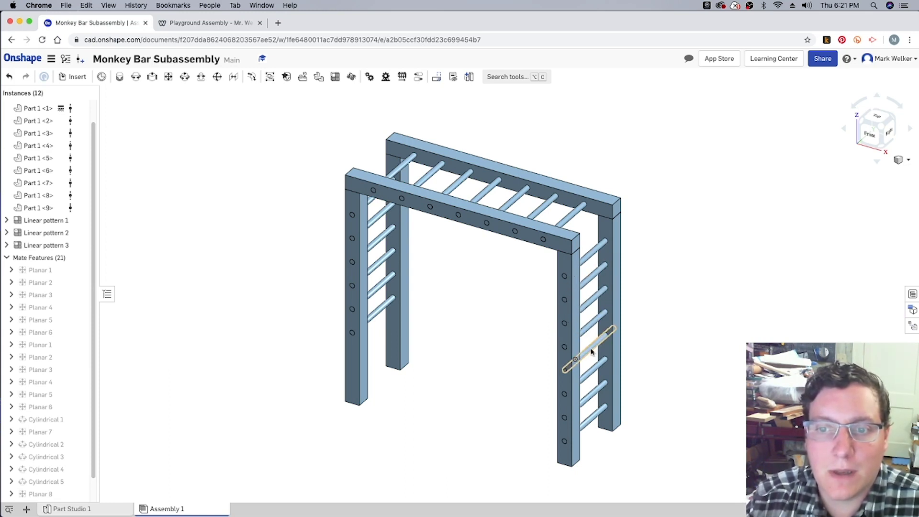